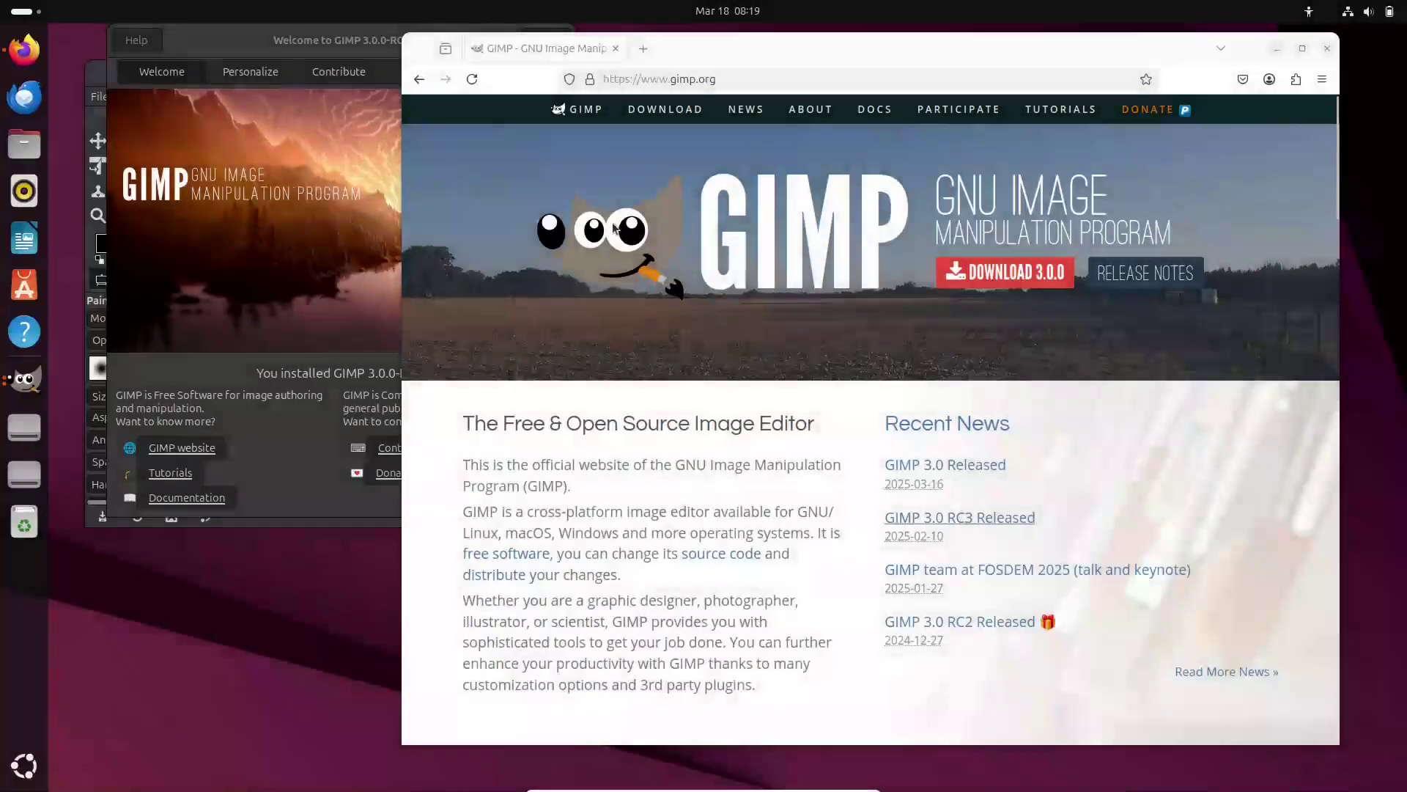
# Read the 'GIMP 3.0 Released' article in maximized Firefox, then close GIMP's welcome dialog and maximize GIMP
pyautogui.click(956, 468)
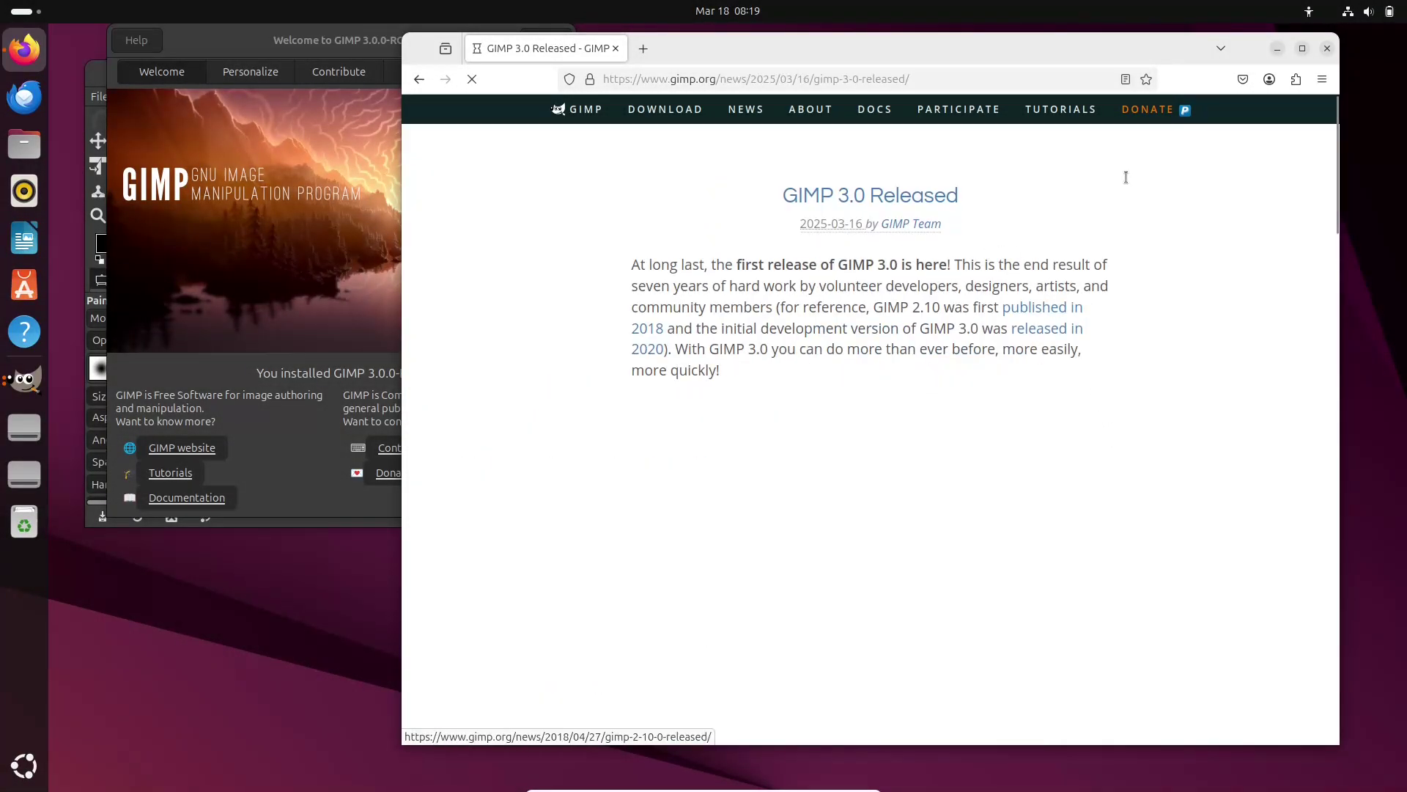
pyautogui.click(1303, 48)
pyautogui.moveTo(1395, 204); pyautogui.dragTo(1393, 432)
pyautogui.scroll(-10, 787, 334)
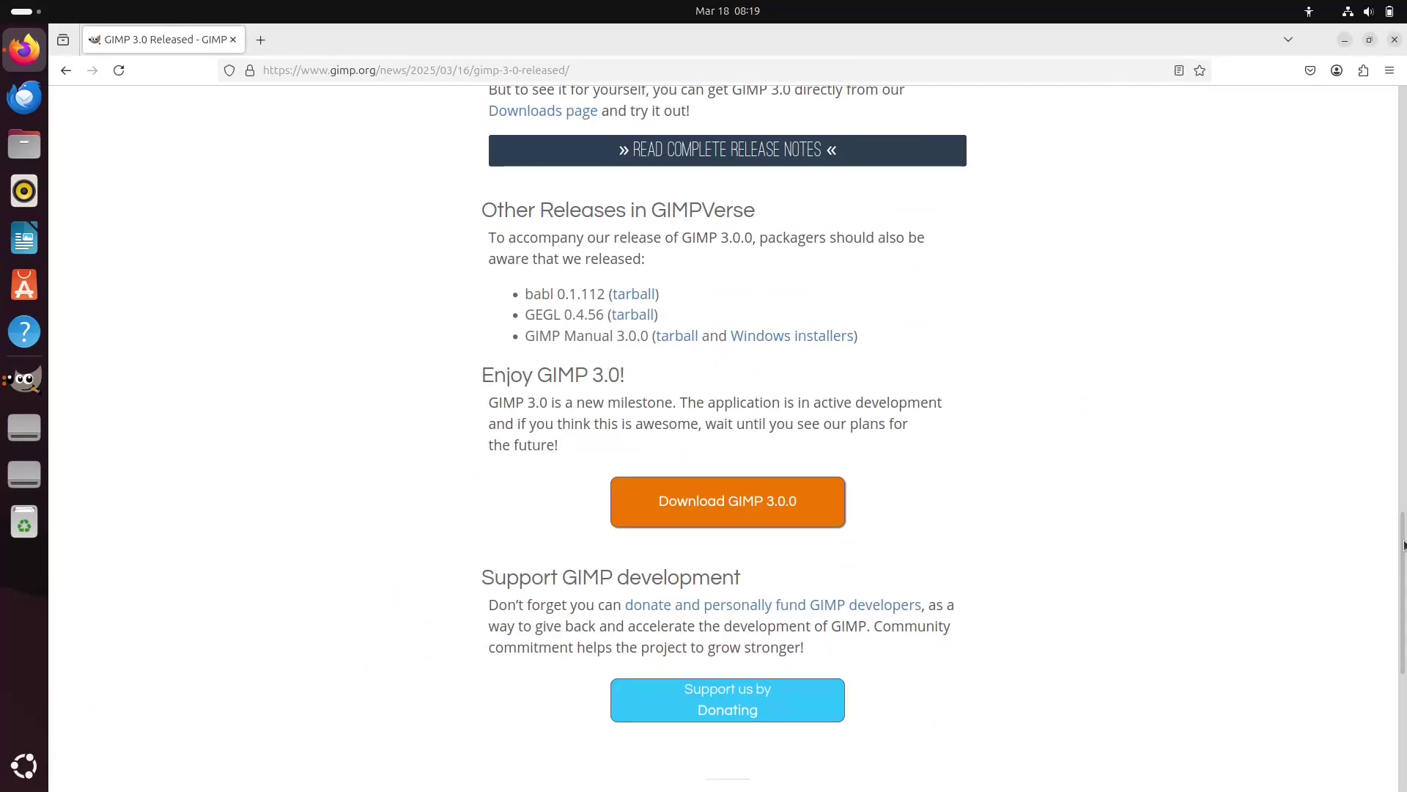
pyautogui.scroll(-3, 1370, 381)
pyautogui.scroll(15, 1374, 368)
pyautogui.scroll(8, 1362, 242)
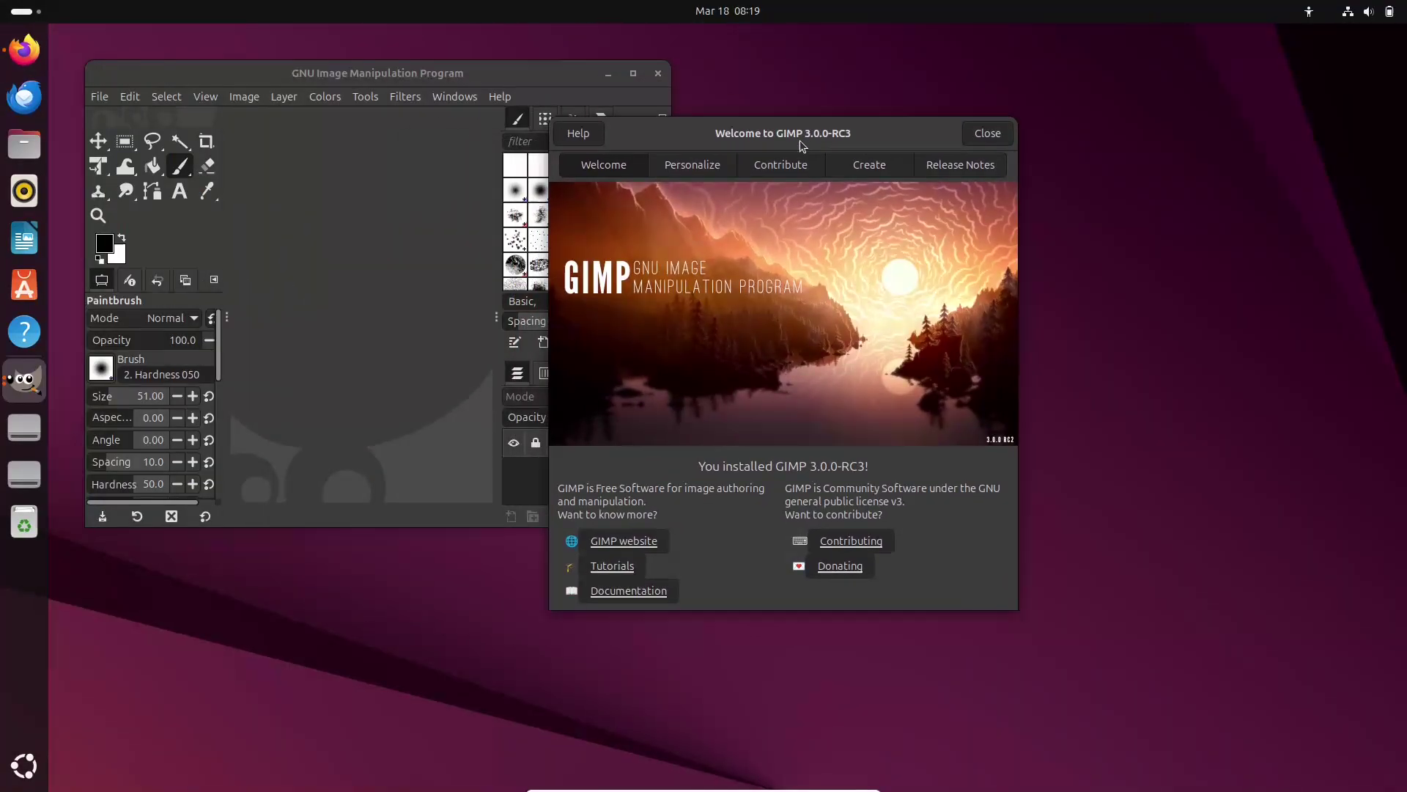
pyautogui.click(988, 135)
pyautogui.click(629, 73)
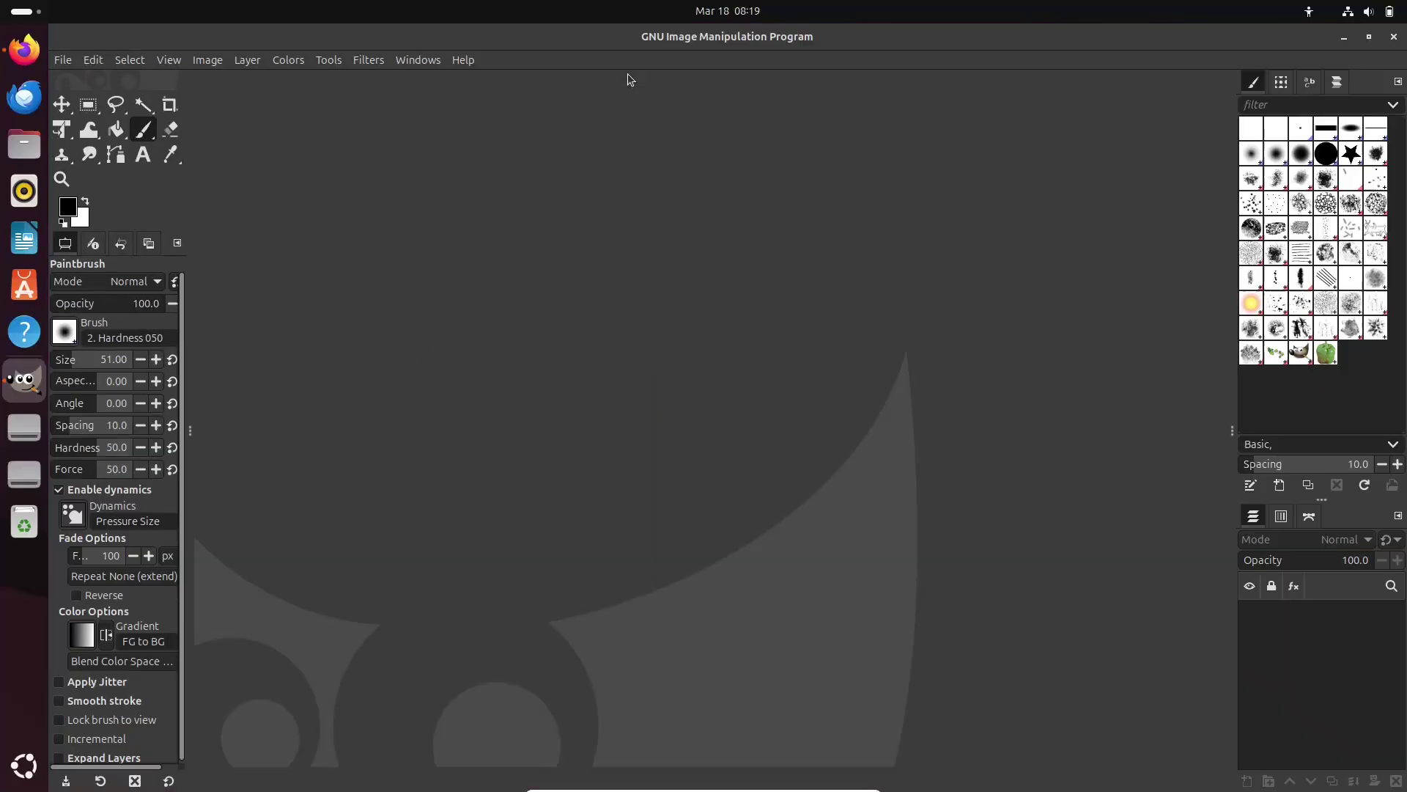
# View the System Details under Settings > System > About, then close the dialog and Settings
pyautogui.click(19, 767)
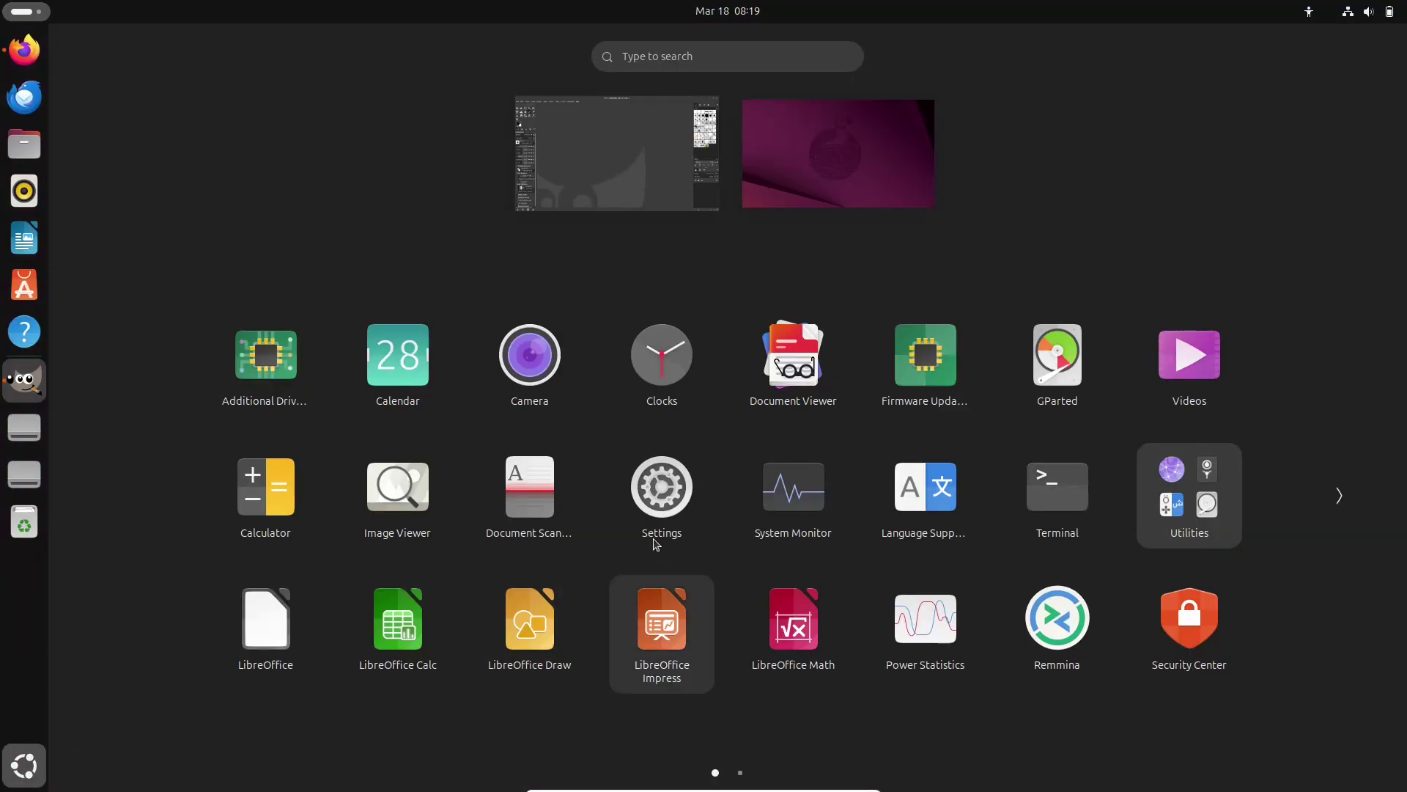
pyautogui.click(652, 517)
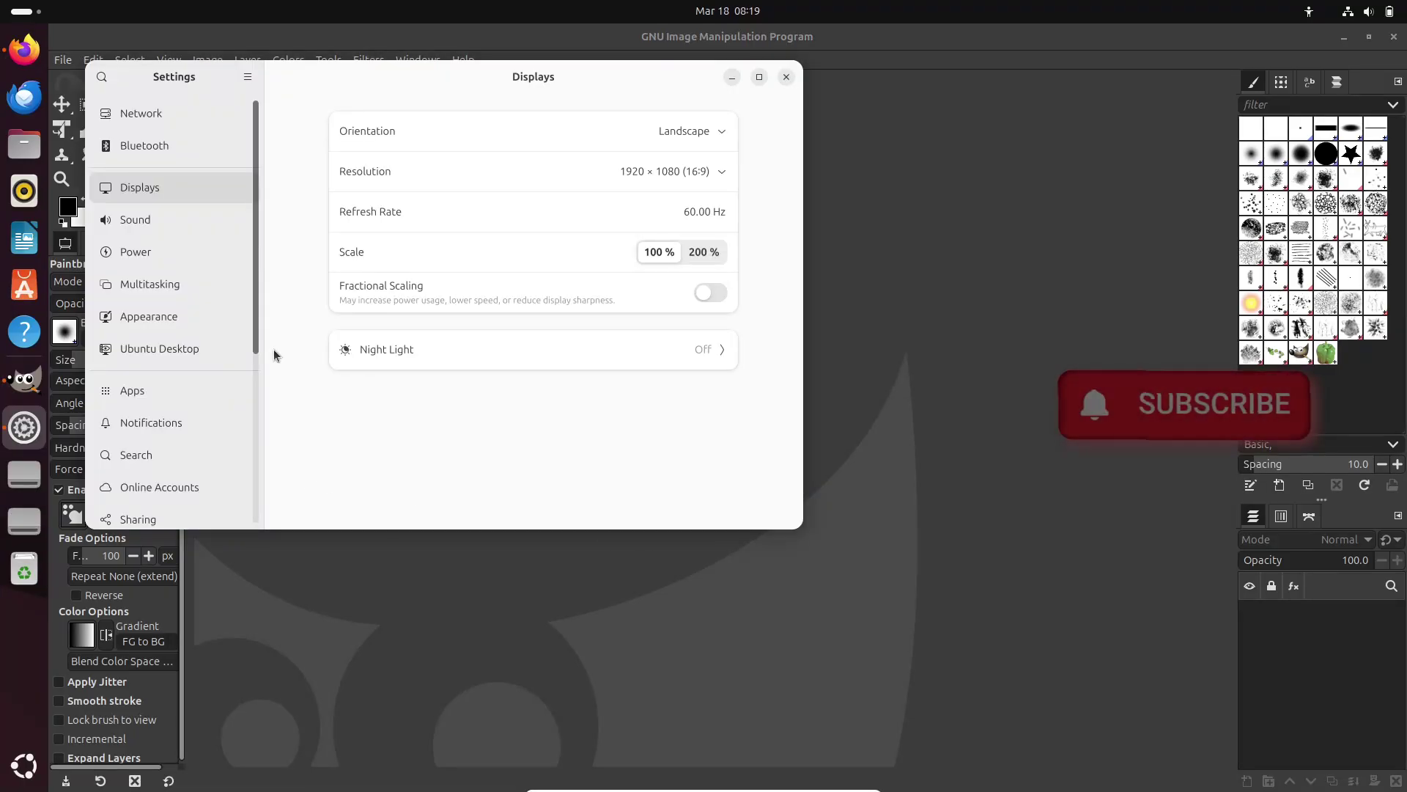
pyautogui.scroll(-5, 211, 476)
pyautogui.click(211, 505)
pyautogui.click(396, 331)
pyautogui.click(659, 475)
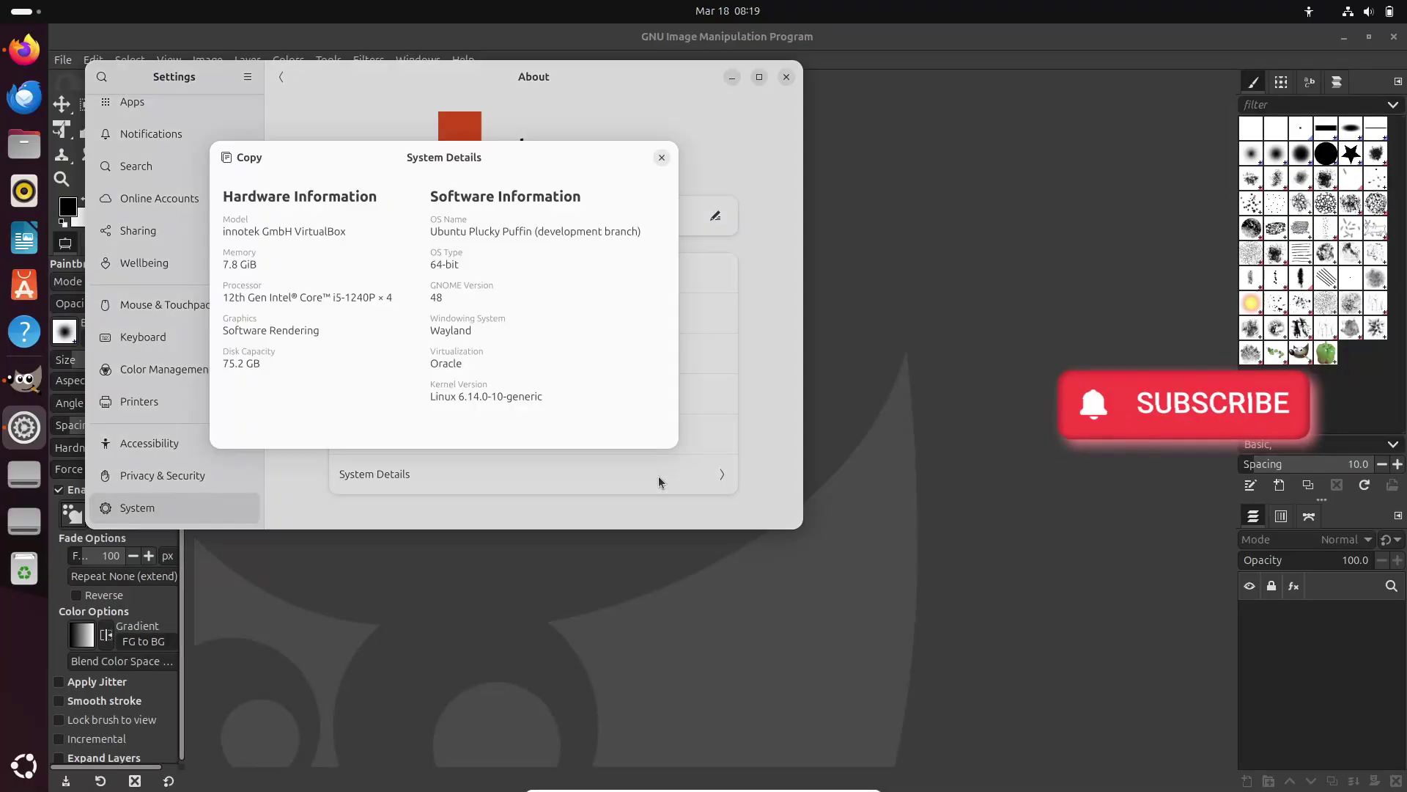
pyautogui.click(661, 159)
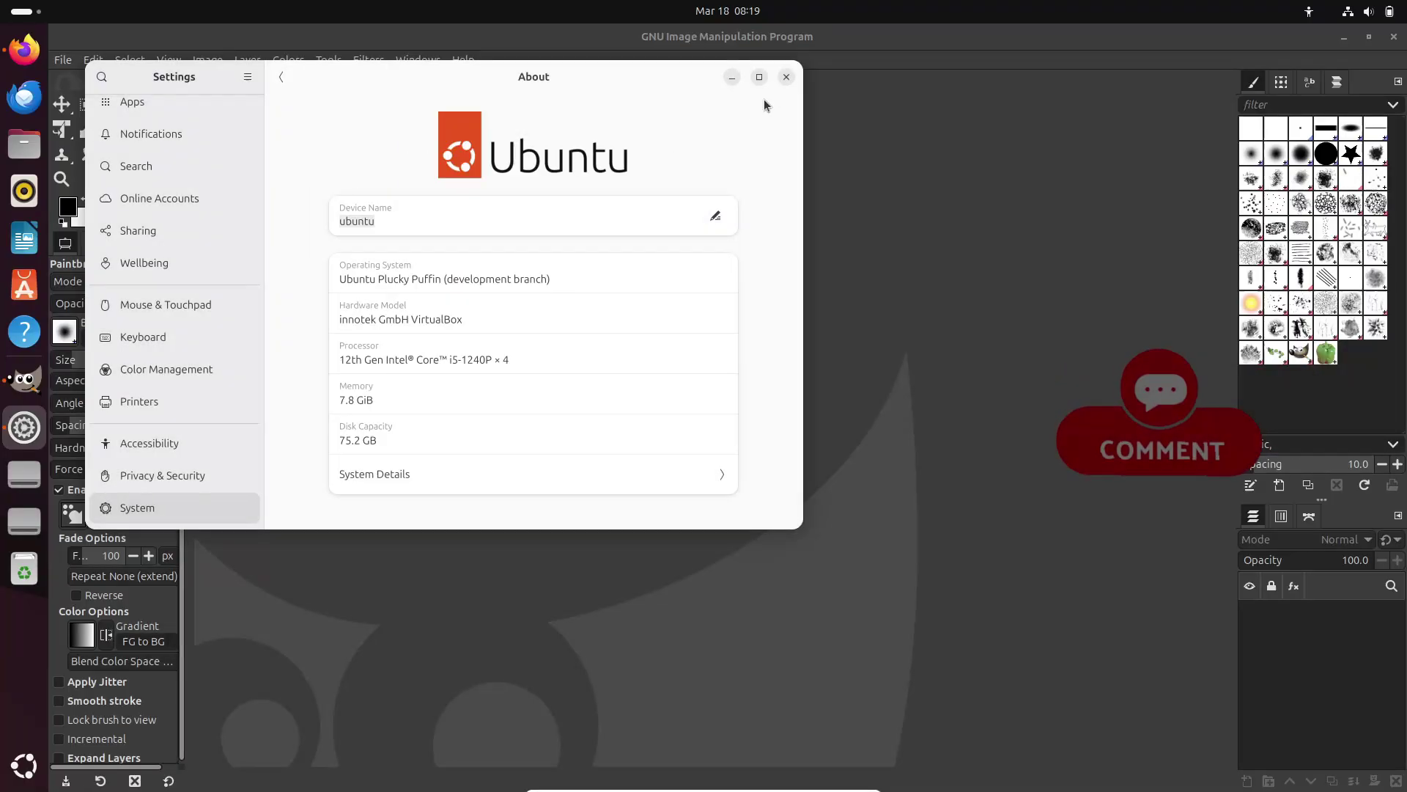
pyautogui.click(787, 77)
# Open pexels-olly-733872.jpg from the Downloads folder via File > Open
pyautogui.click(63, 59)
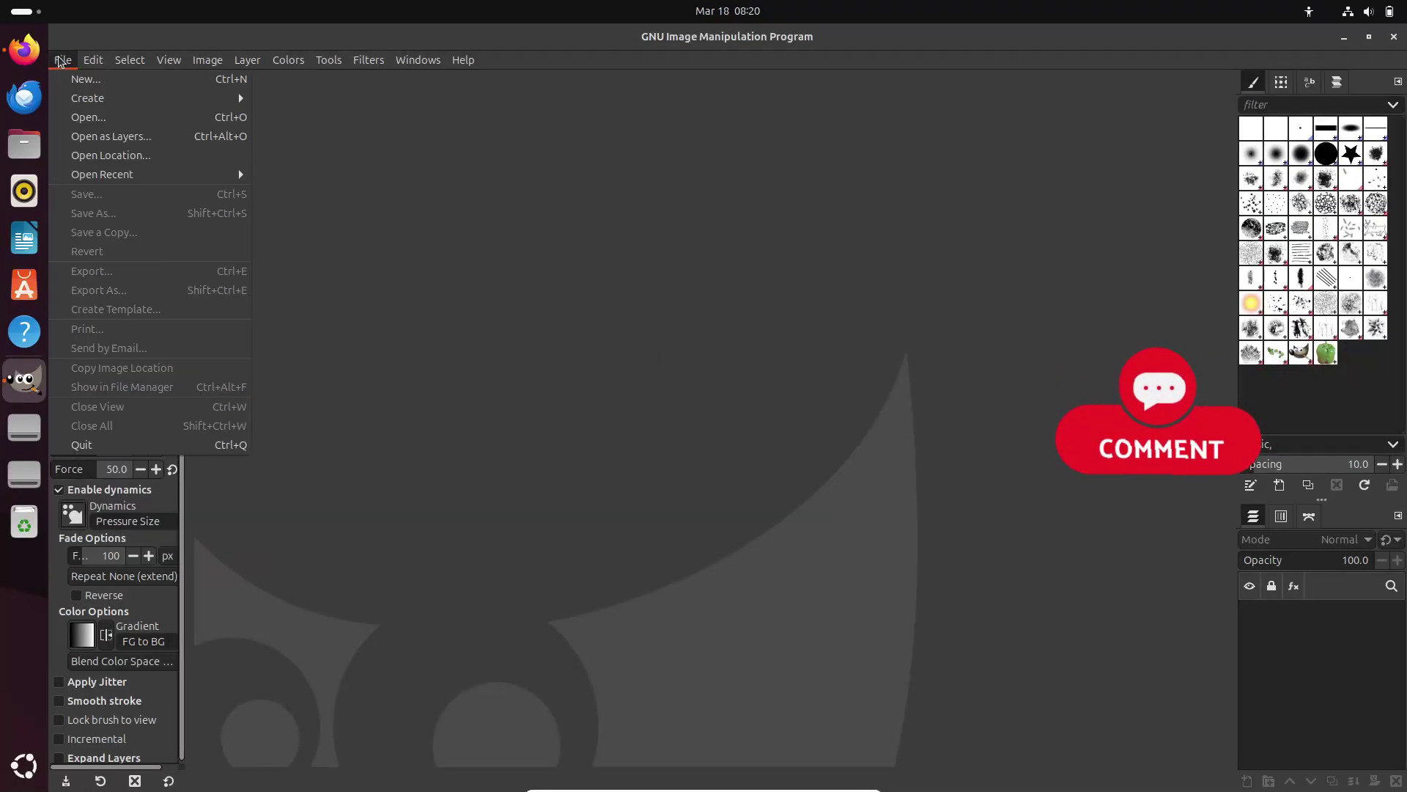
pyautogui.click(81, 117)
pyautogui.doubleClick(378, 228)
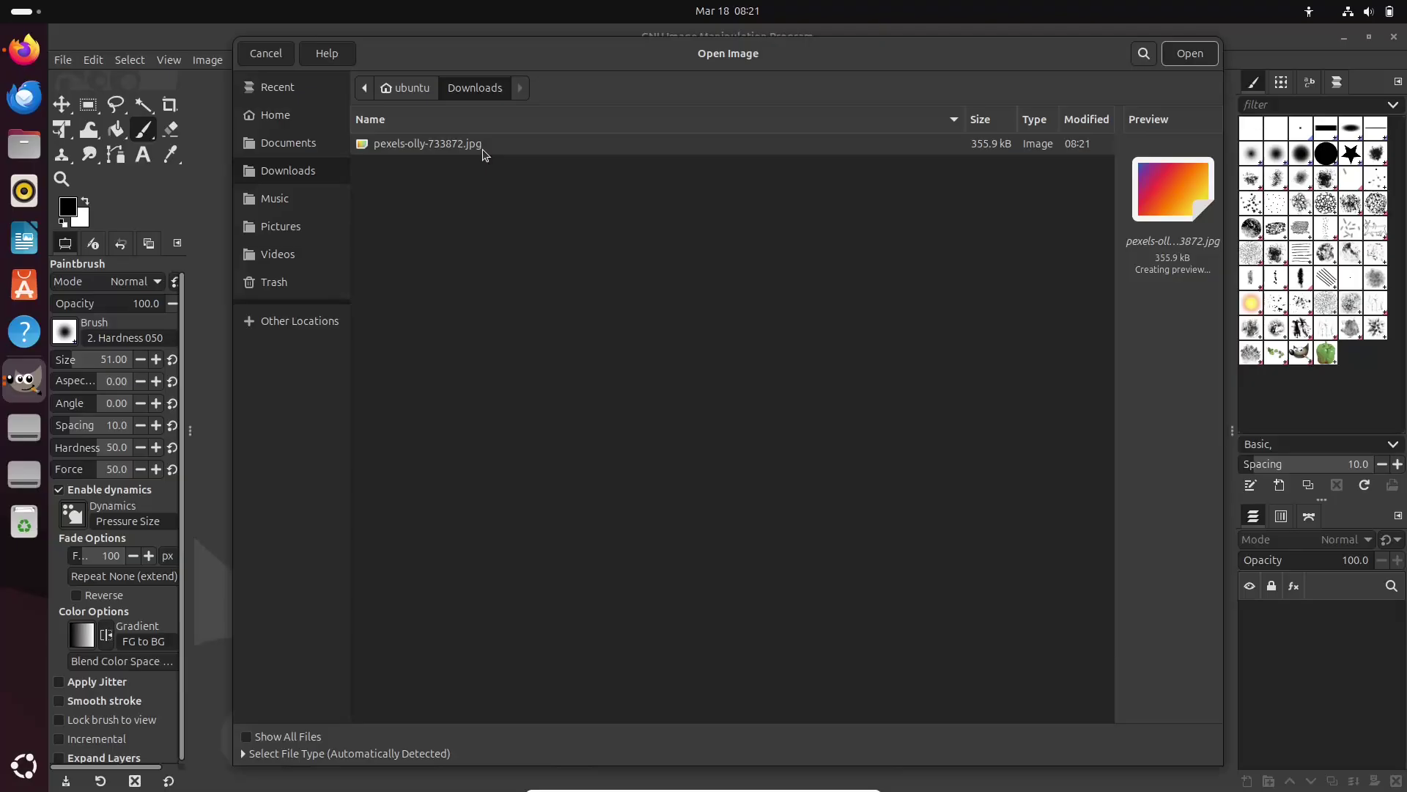
pyautogui.click(1190, 53)
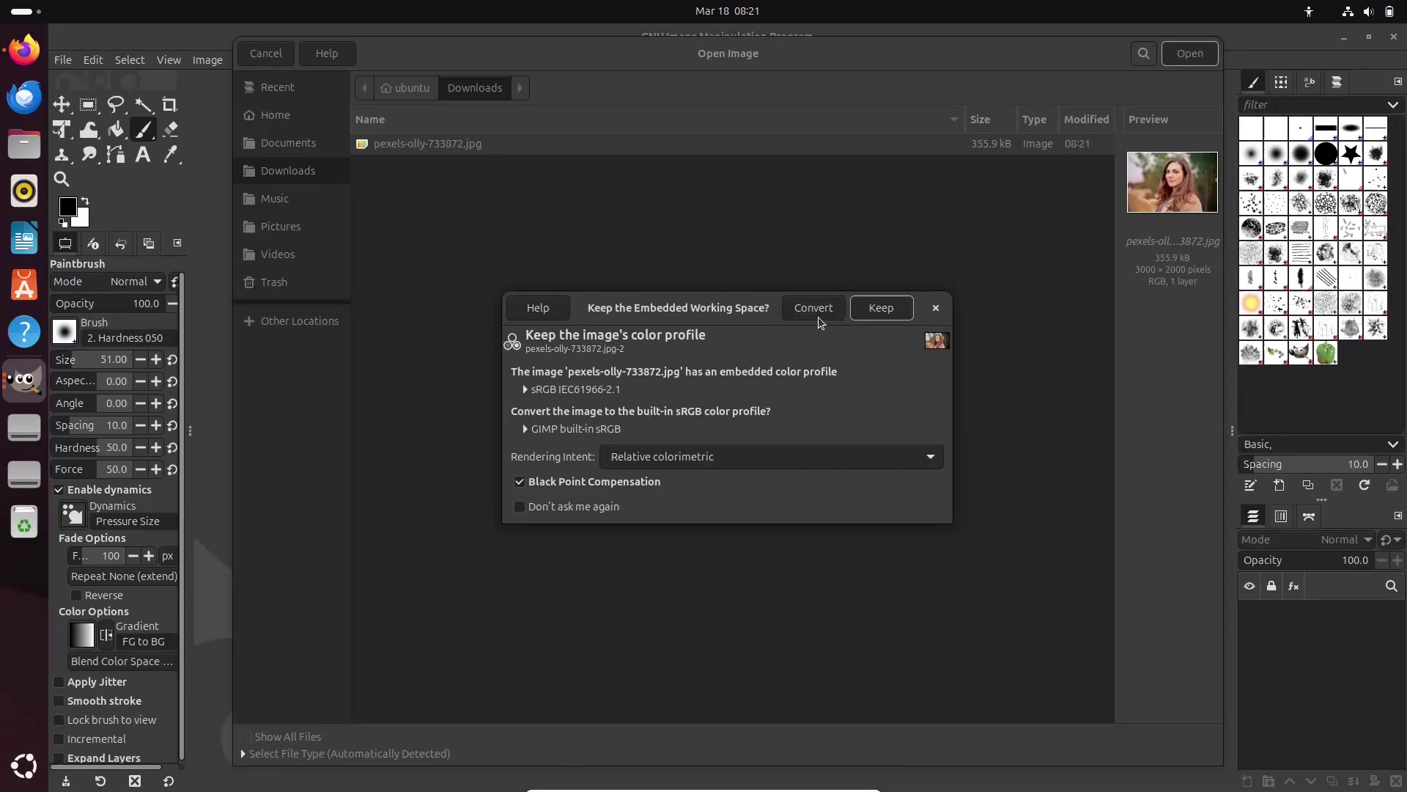
# Keep the embedded sRGB IEC61966-2.1 profile with Relative colorimetric rendering intent
pyautogui.click(525, 428)
pyautogui.click(524, 388)
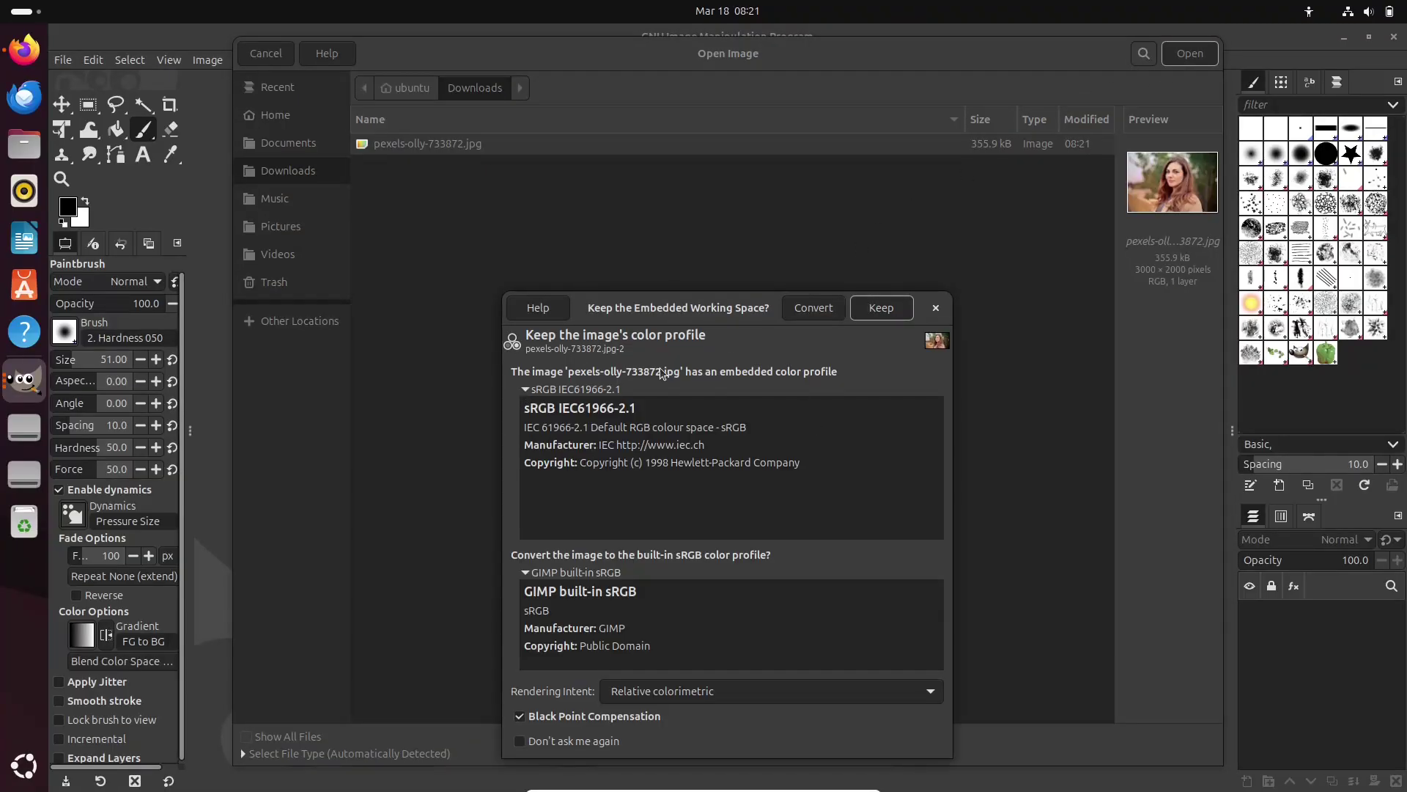
pyautogui.click(931, 690)
pyautogui.click(843, 690)
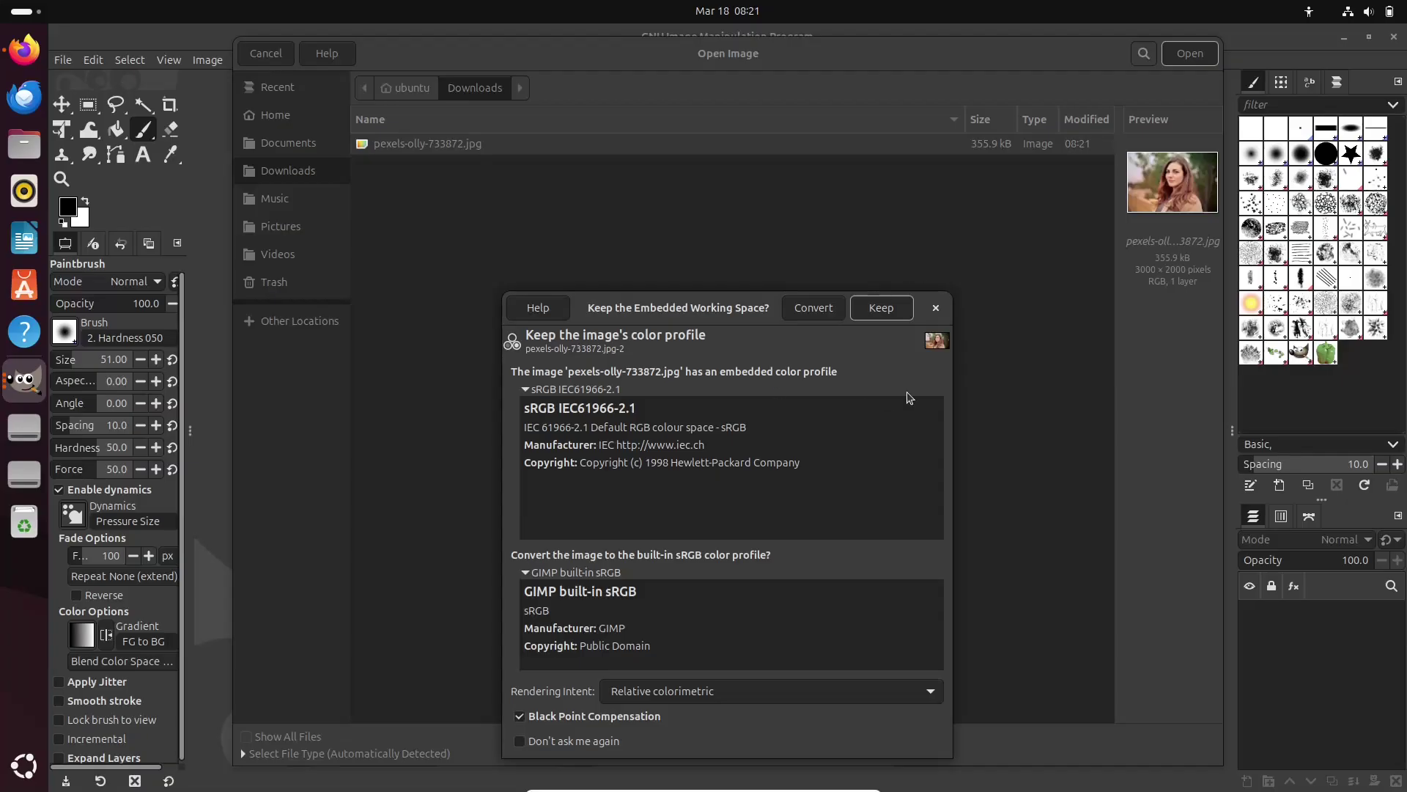
pyautogui.click(880, 309)
pyautogui.click(69, 59)
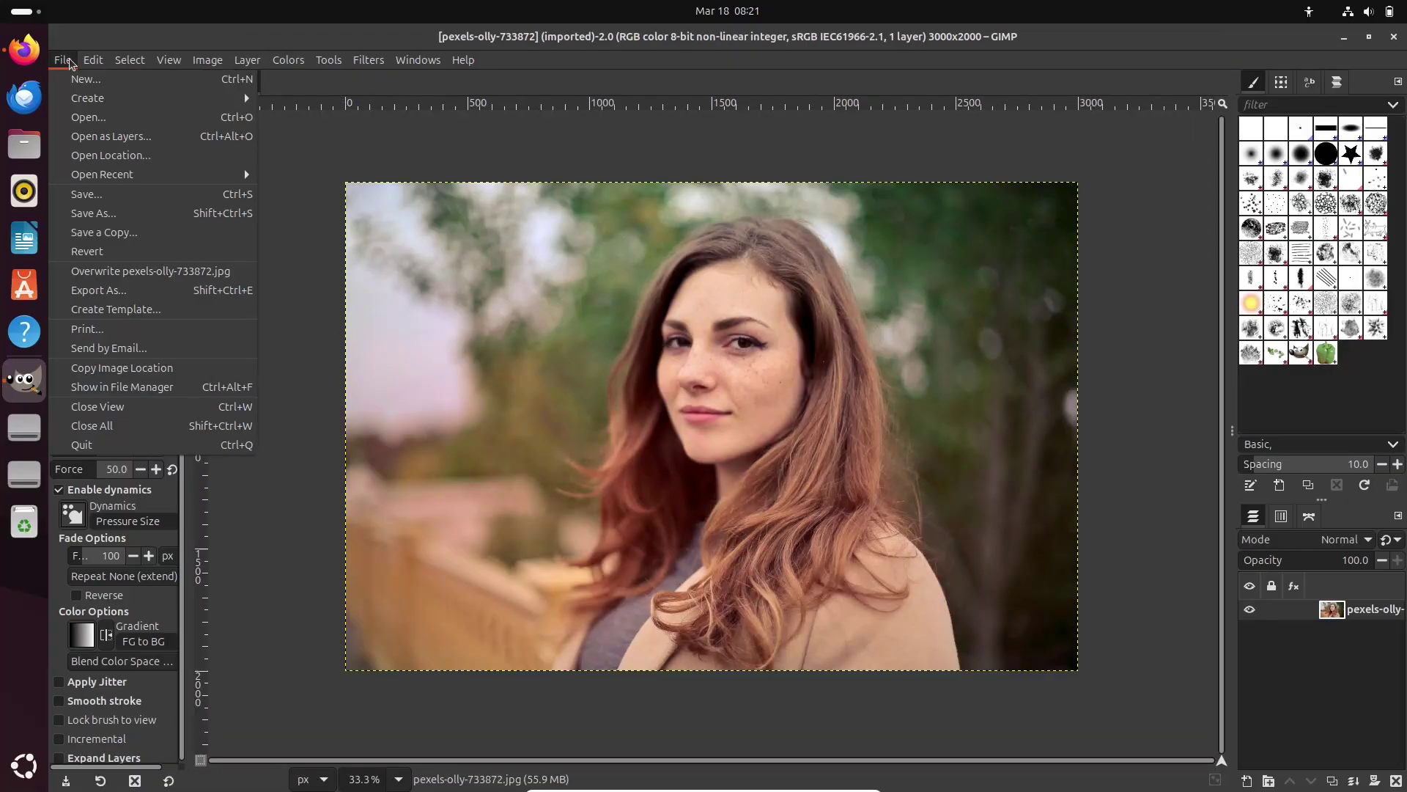
pyautogui.click(130, 60)
pyautogui.click(168, 61)
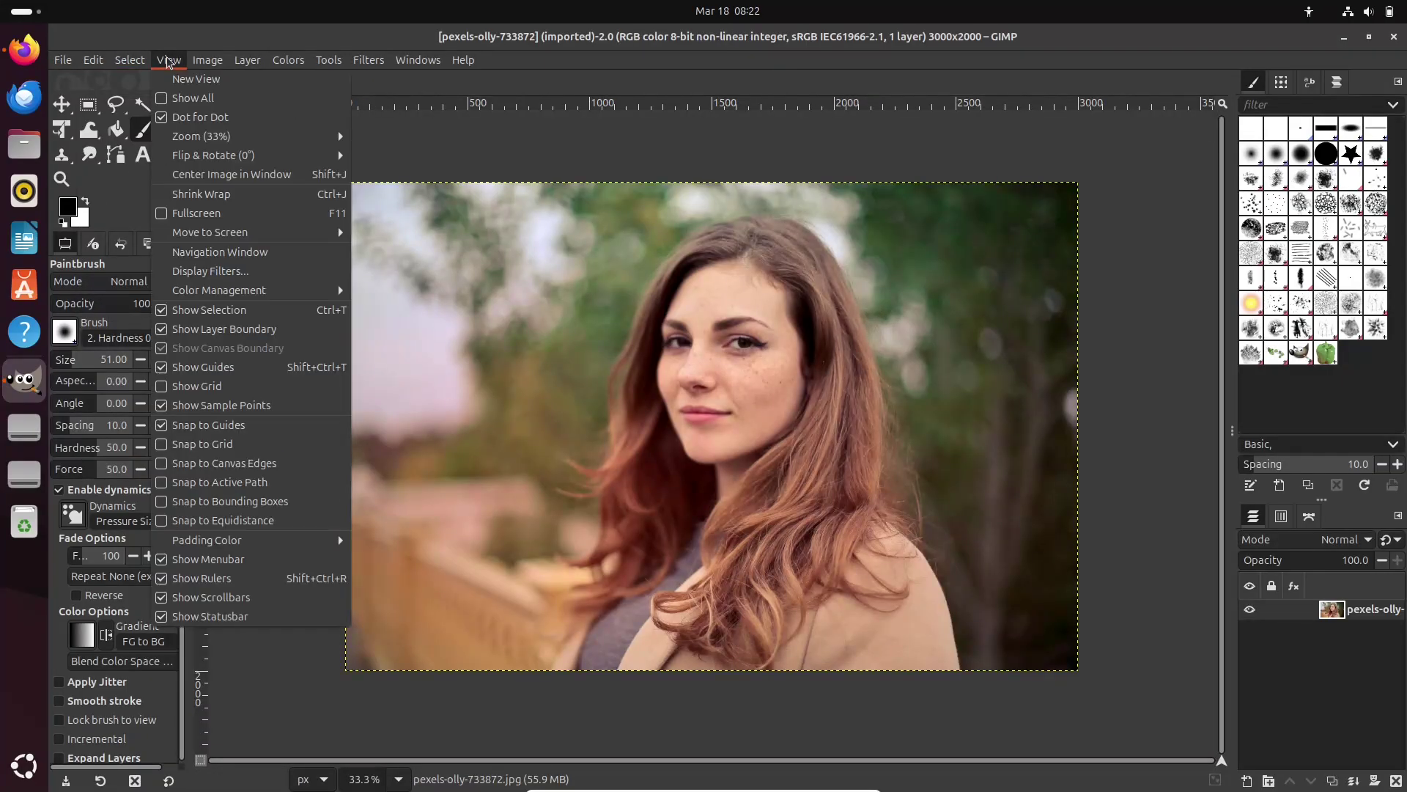
pyautogui.moveTo(202, 65)
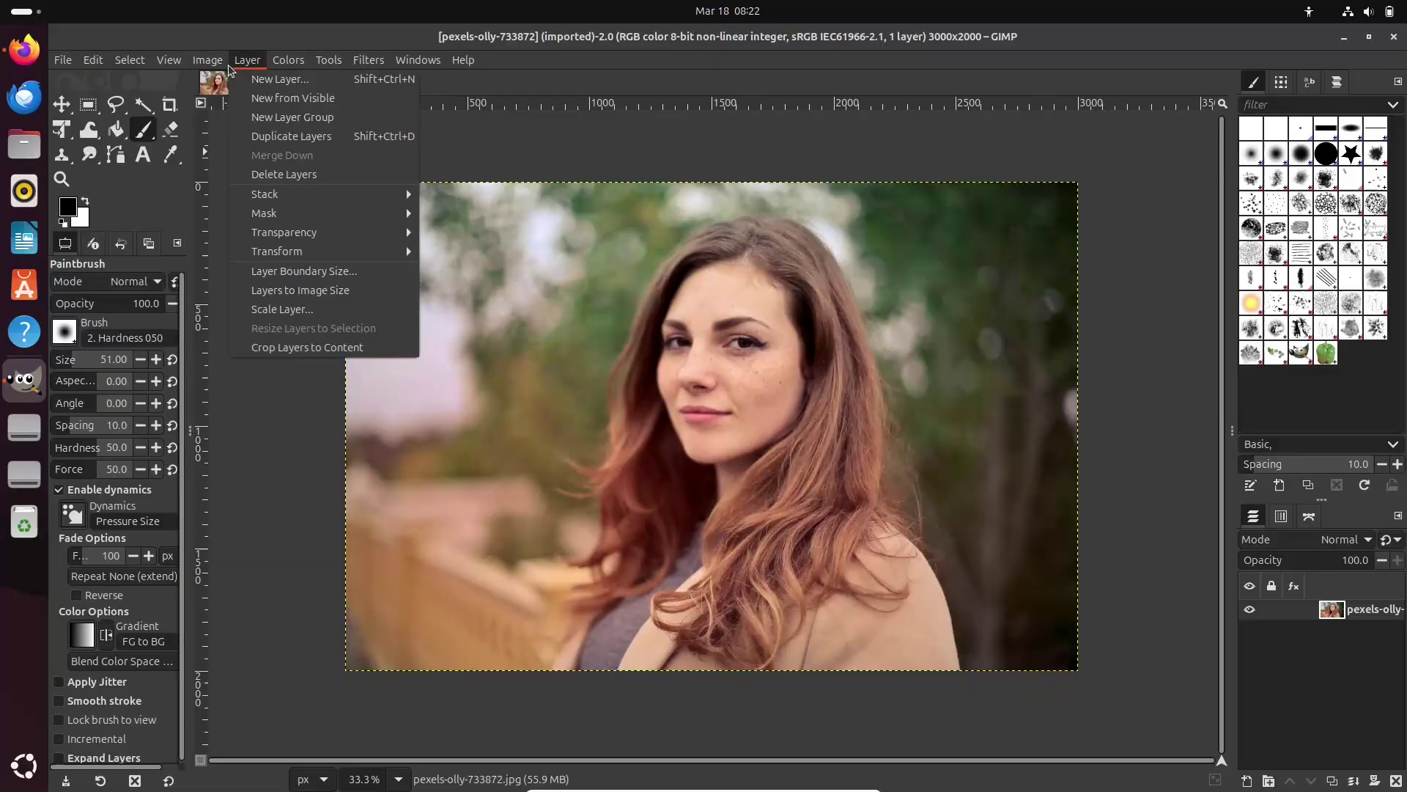
pyautogui.moveTo(275, 66)
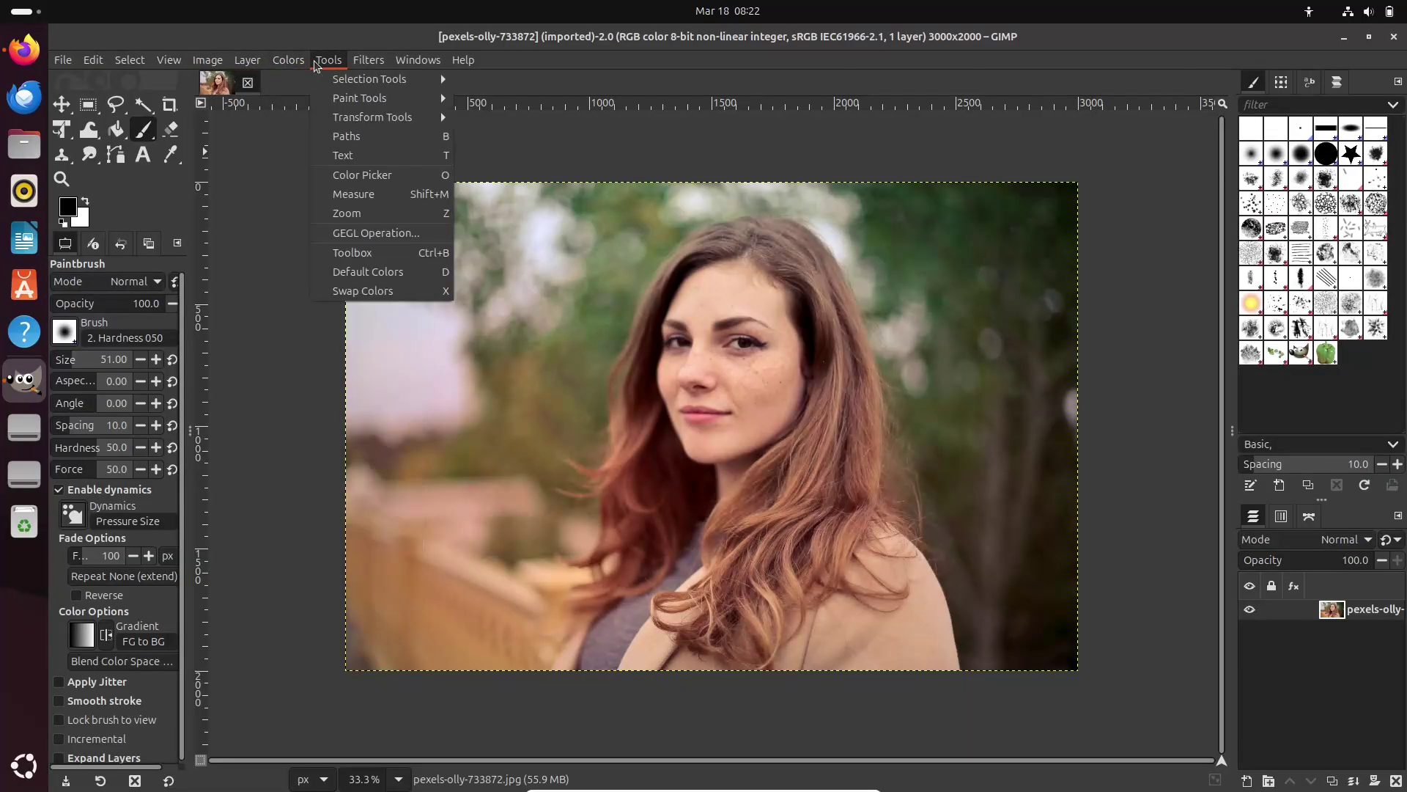
pyautogui.moveTo(463, 62)
pyautogui.click(484, 252)
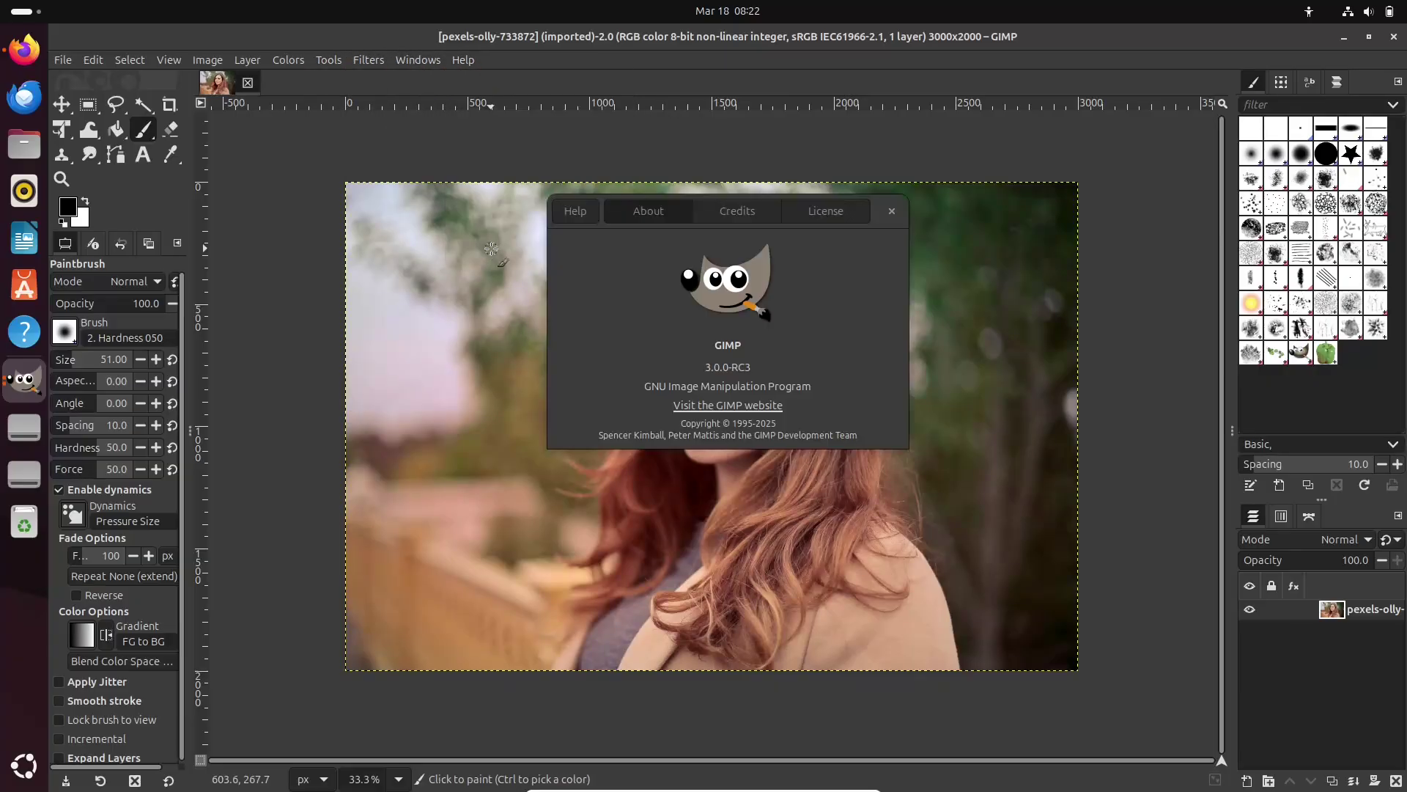
pyautogui.click(893, 216)
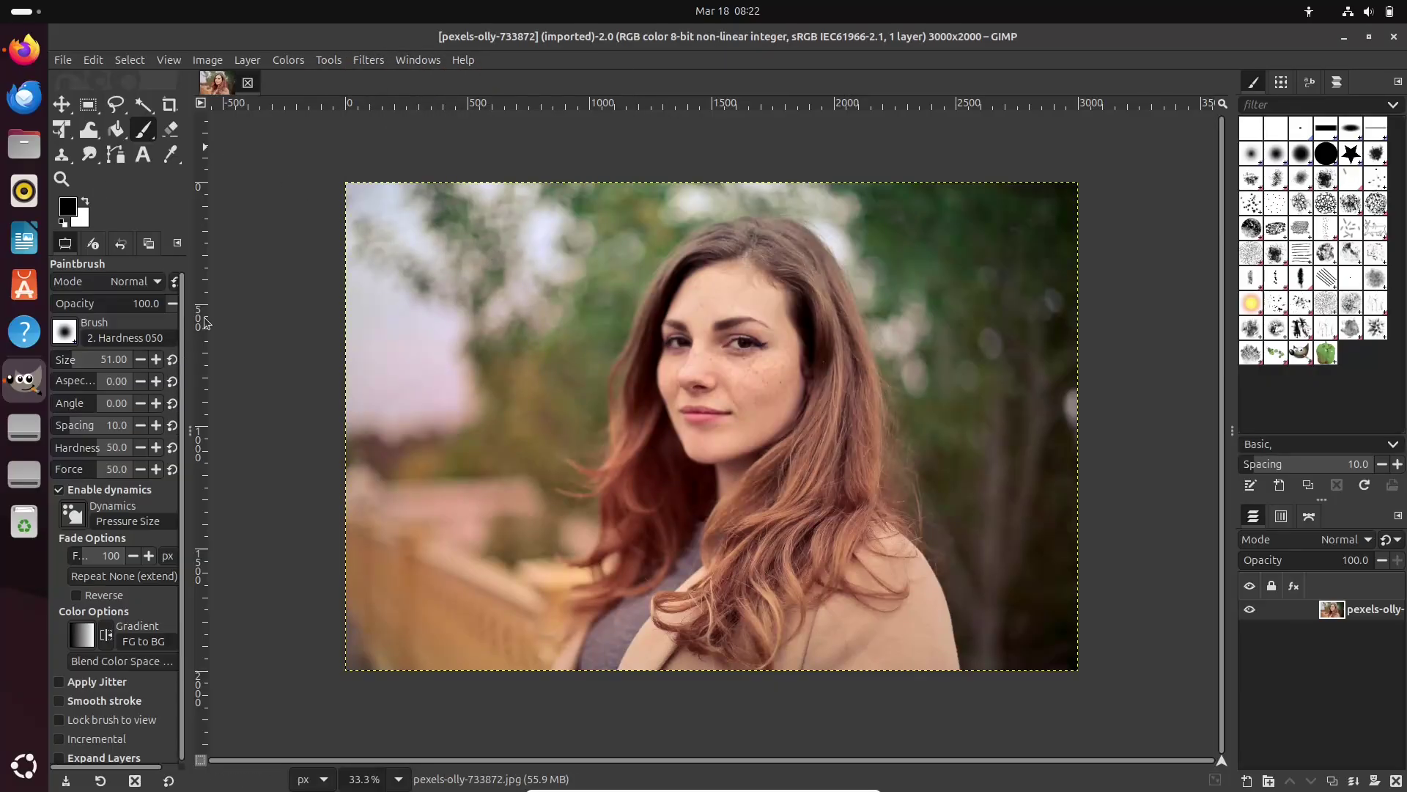
pyautogui.click(409, 60)
pyautogui.click(315, 78)
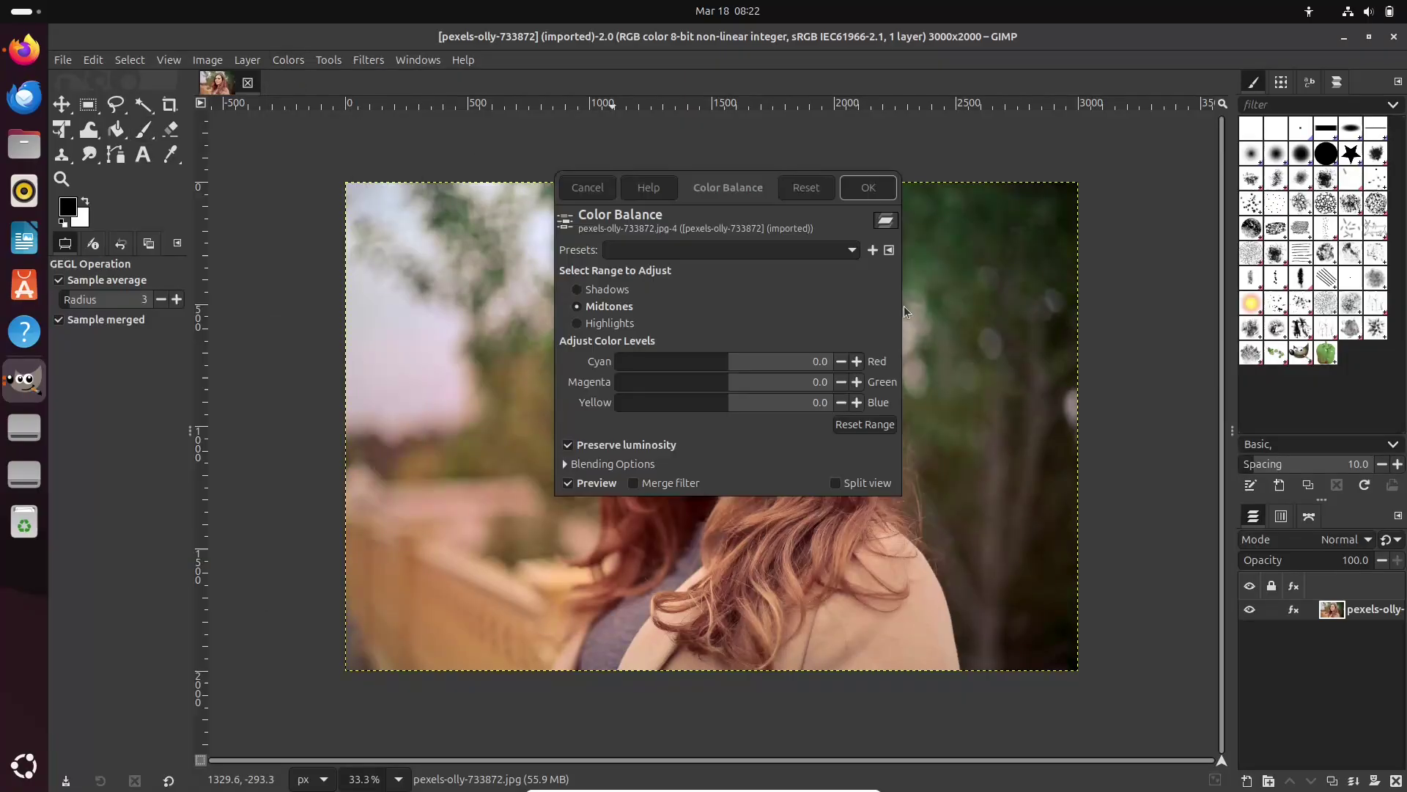
pyautogui.moveTo(732, 192); pyautogui.dragTo(1172, 330)
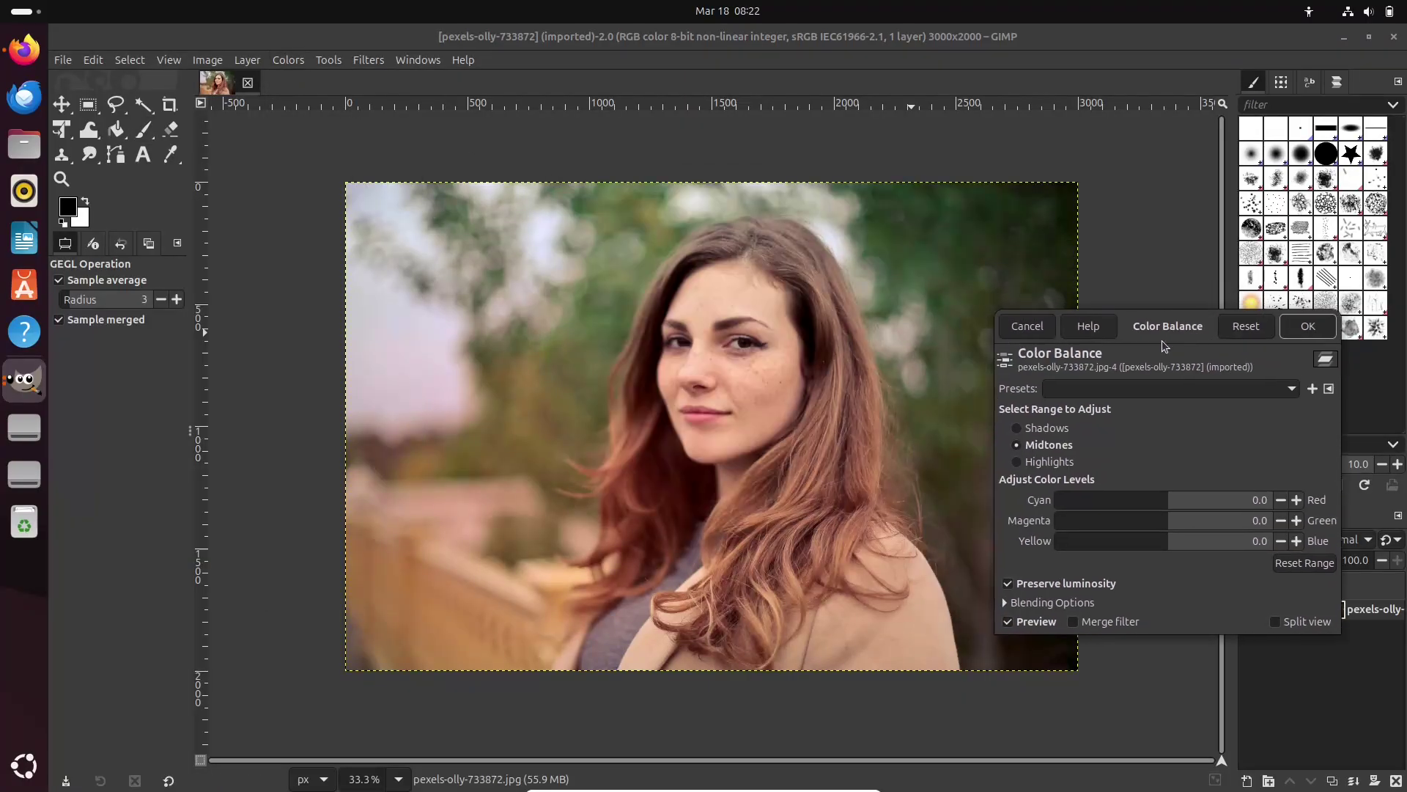
pyautogui.click(1047, 429)
pyautogui.click(1049, 462)
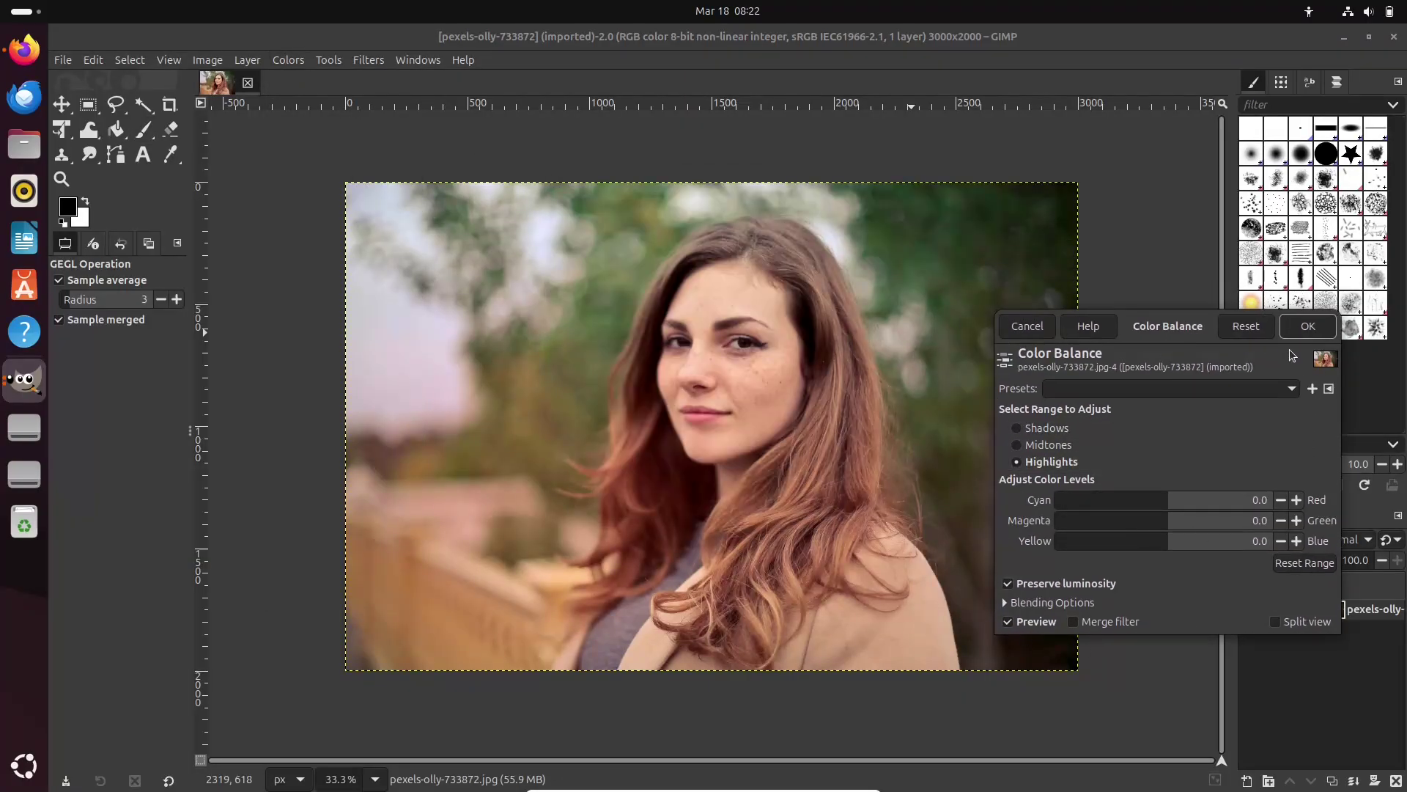
pyautogui.click(1235, 331)
pyautogui.click(1027, 326)
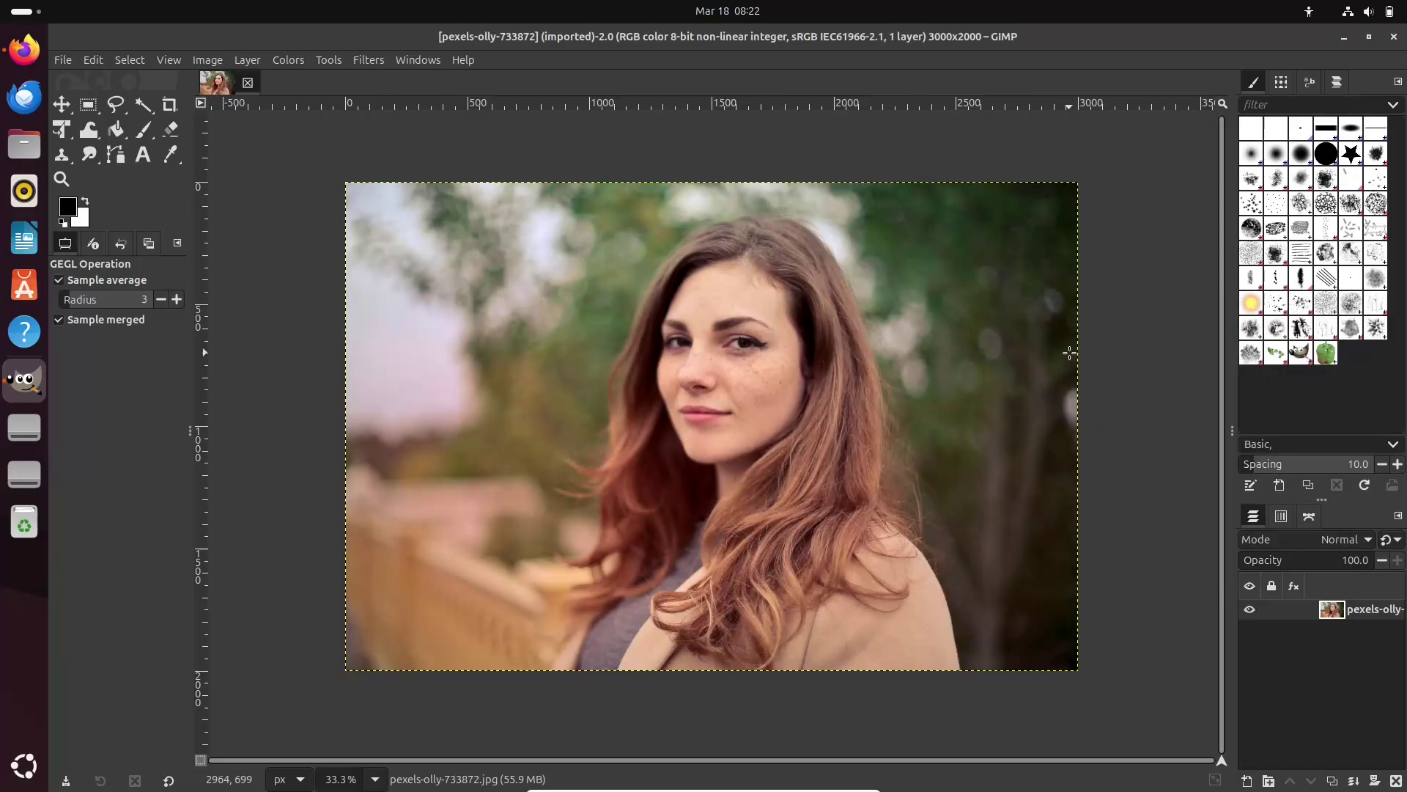
# Open Preferences from the Edit menu and dismiss the not-responding warning
pyautogui.click(69, 60)
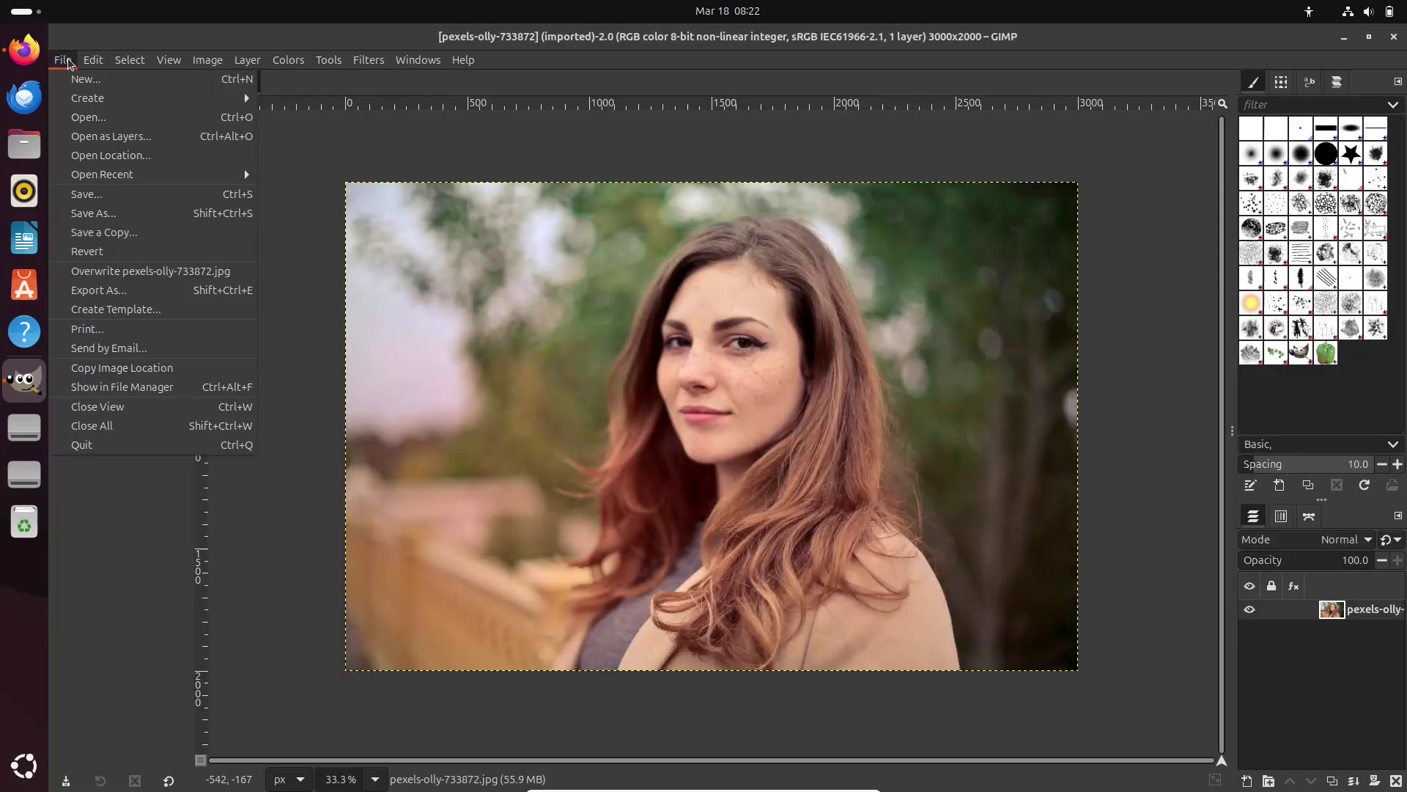
pyautogui.moveTo(87, 63)
pyautogui.click(166, 424)
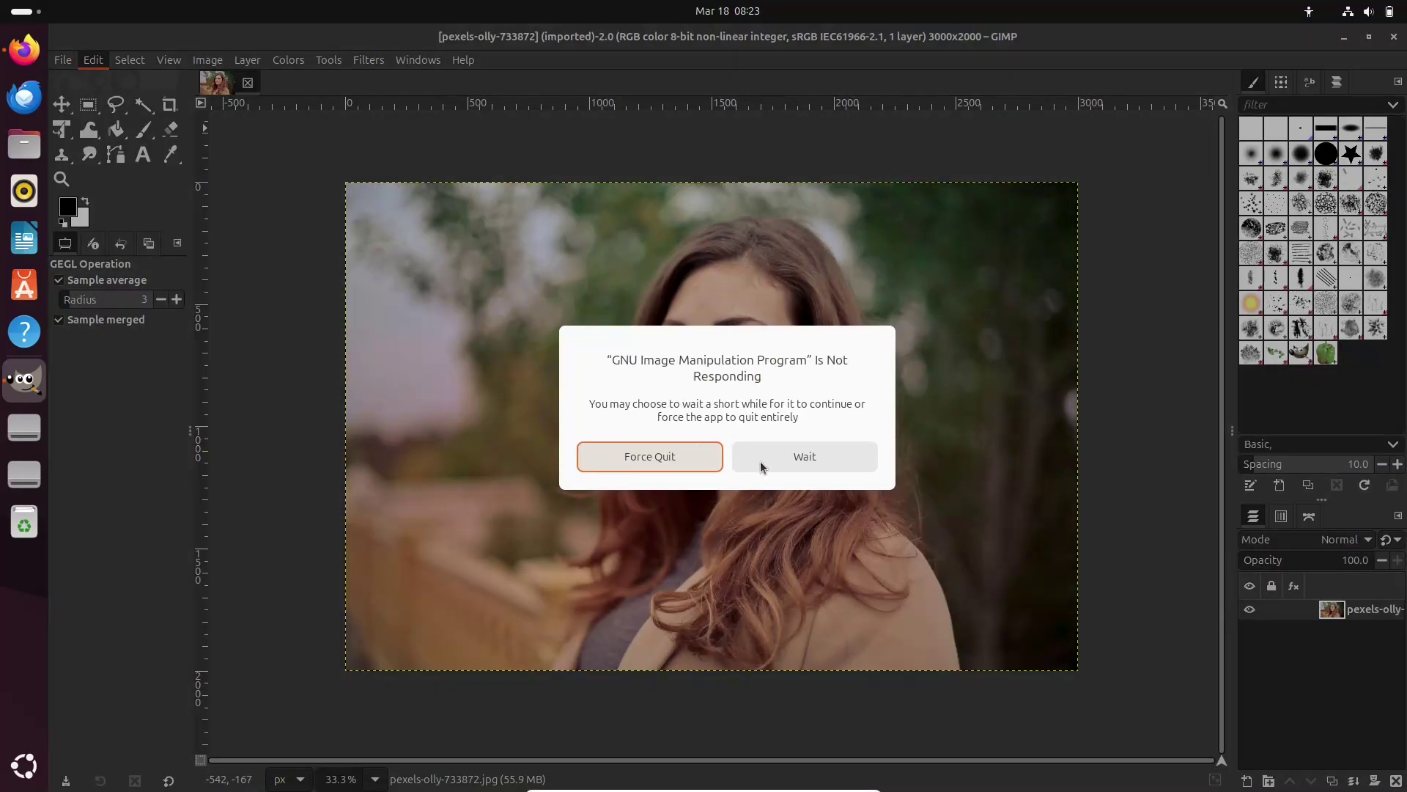
pyautogui.click(761, 465)
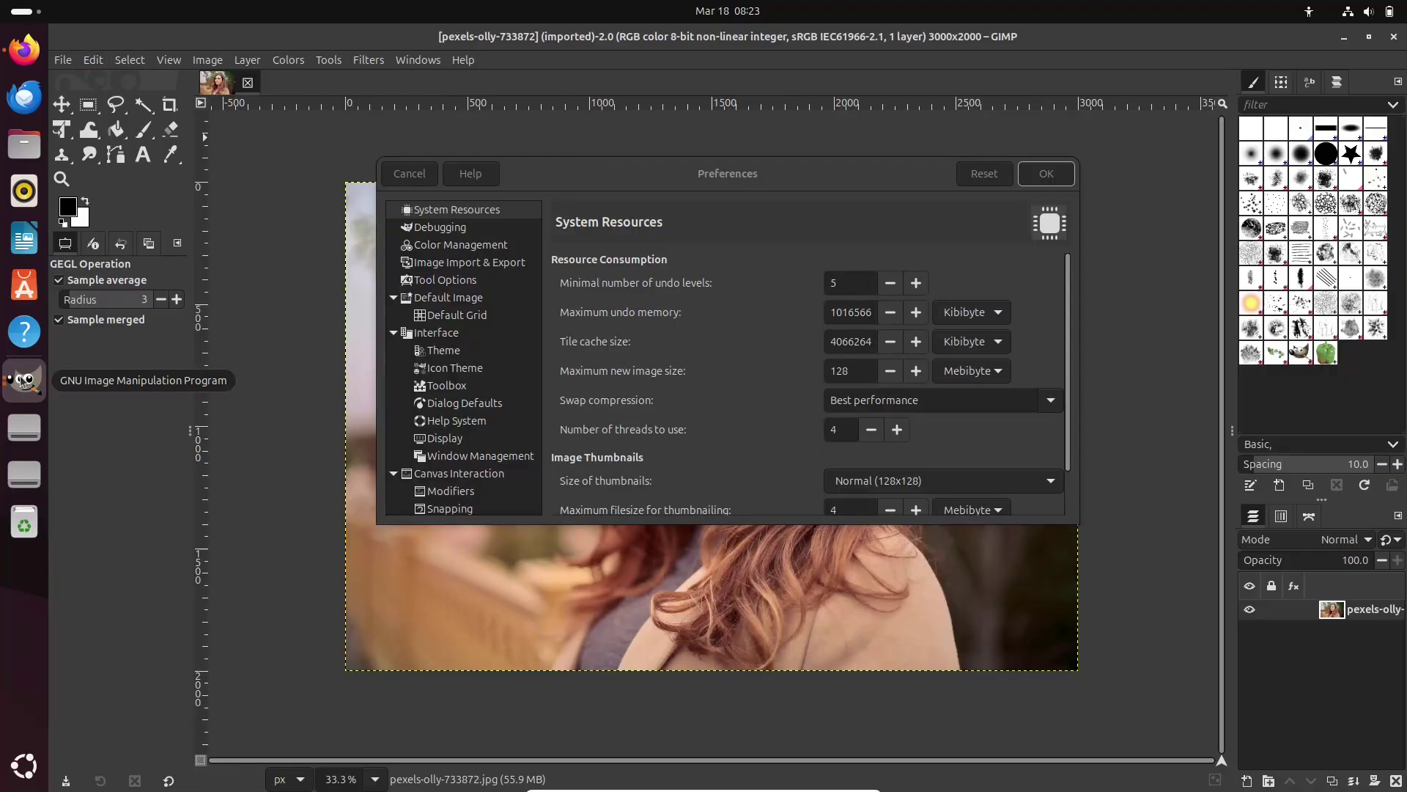
pyautogui.scroll(-2, 1071, 509)
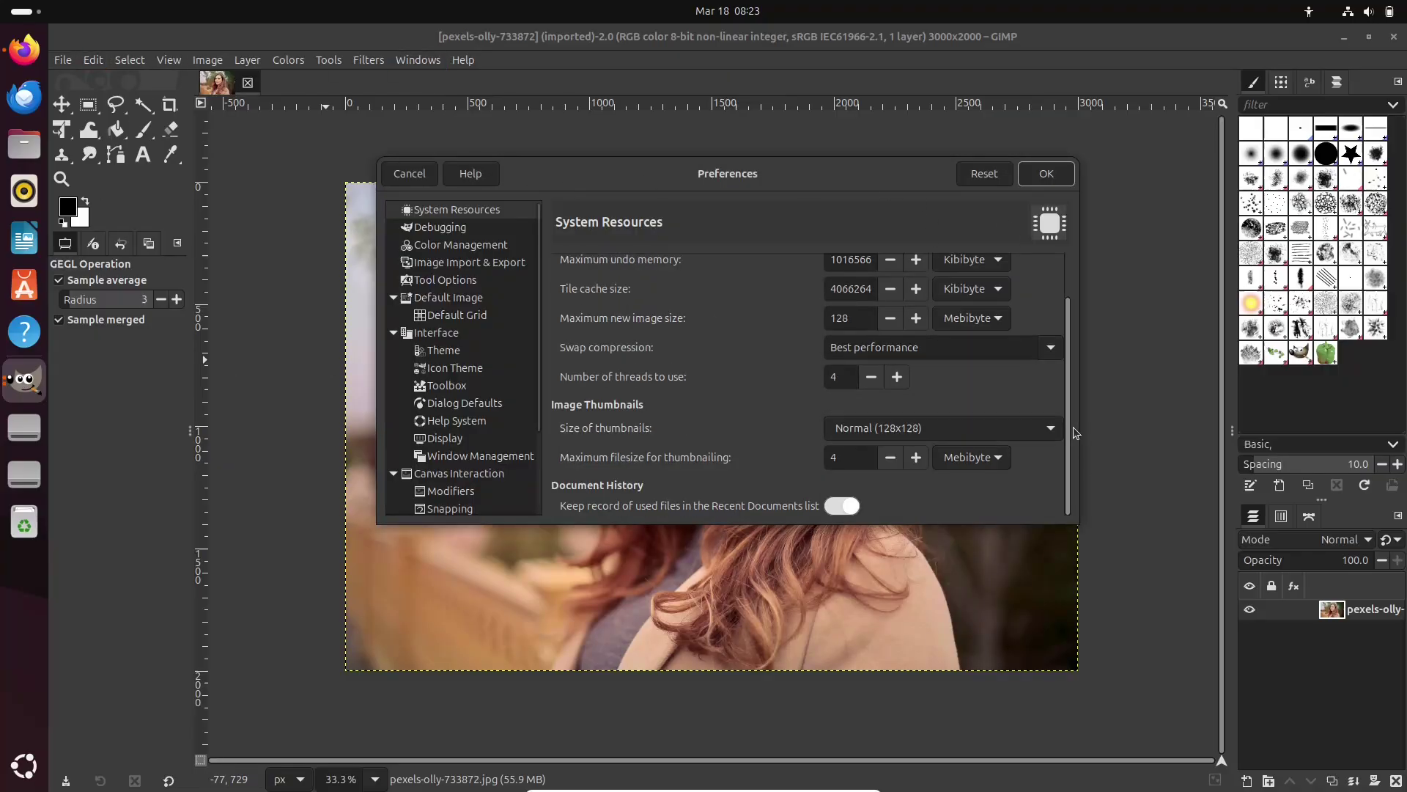
# Browse the Preferences pages from System Resources through Default Image Grid
pyautogui.click(435, 245)
pyautogui.click(449, 212)
pyautogui.click(451, 231)
pyautogui.click(460, 247)
pyautogui.click(461, 263)
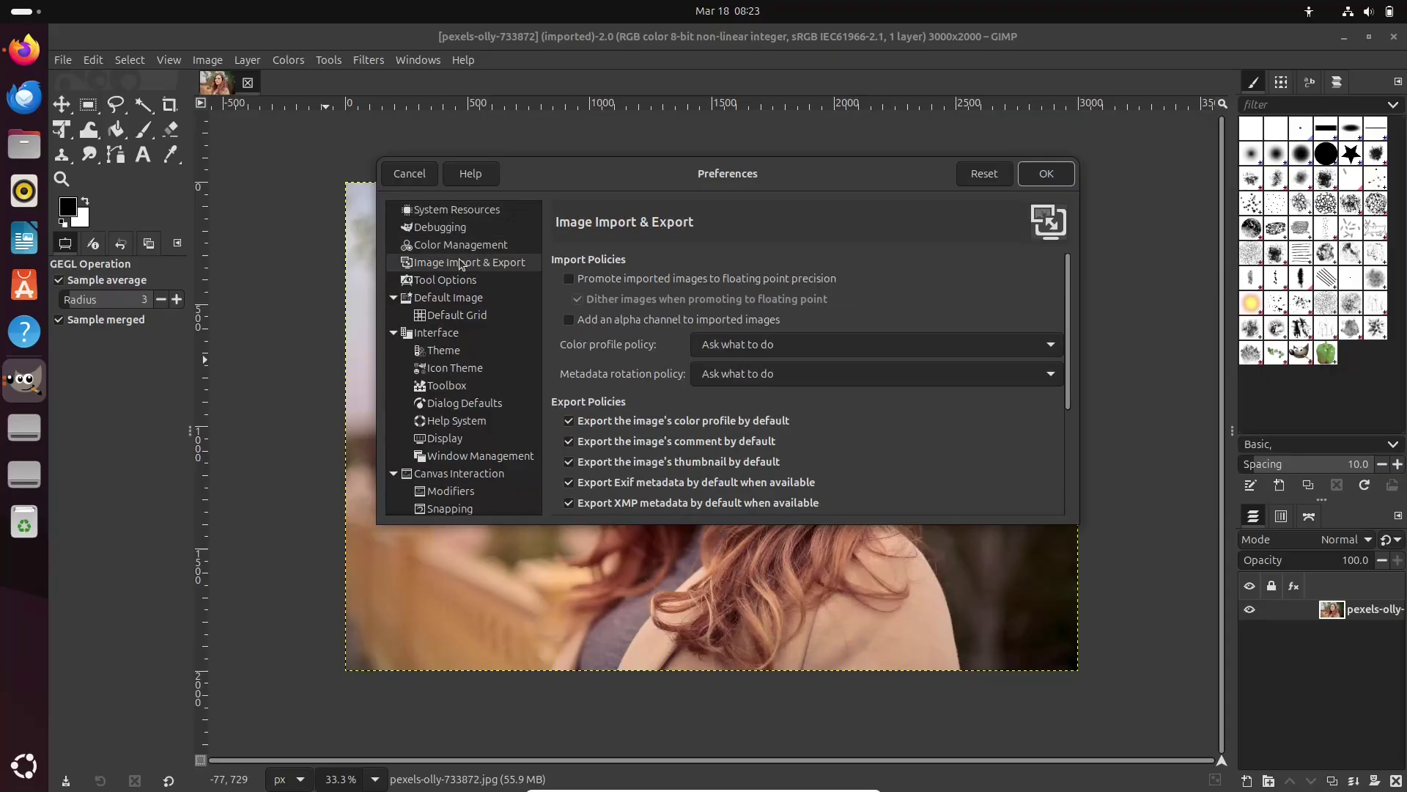
pyautogui.click(463, 281)
pyautogui.scroll(-3, 806, 366)
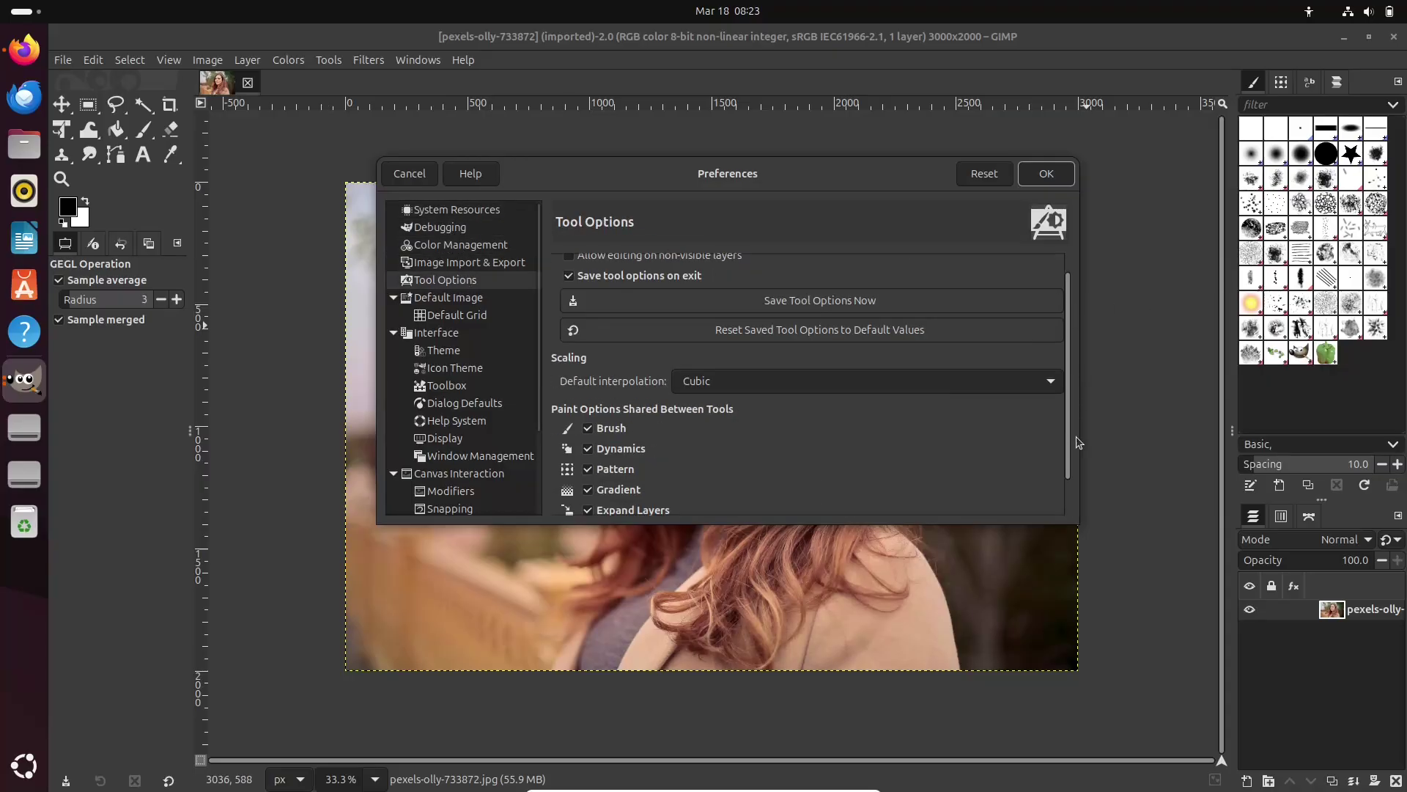
pyautogui.click(448, 297)
pyautogui.click(481, 315)
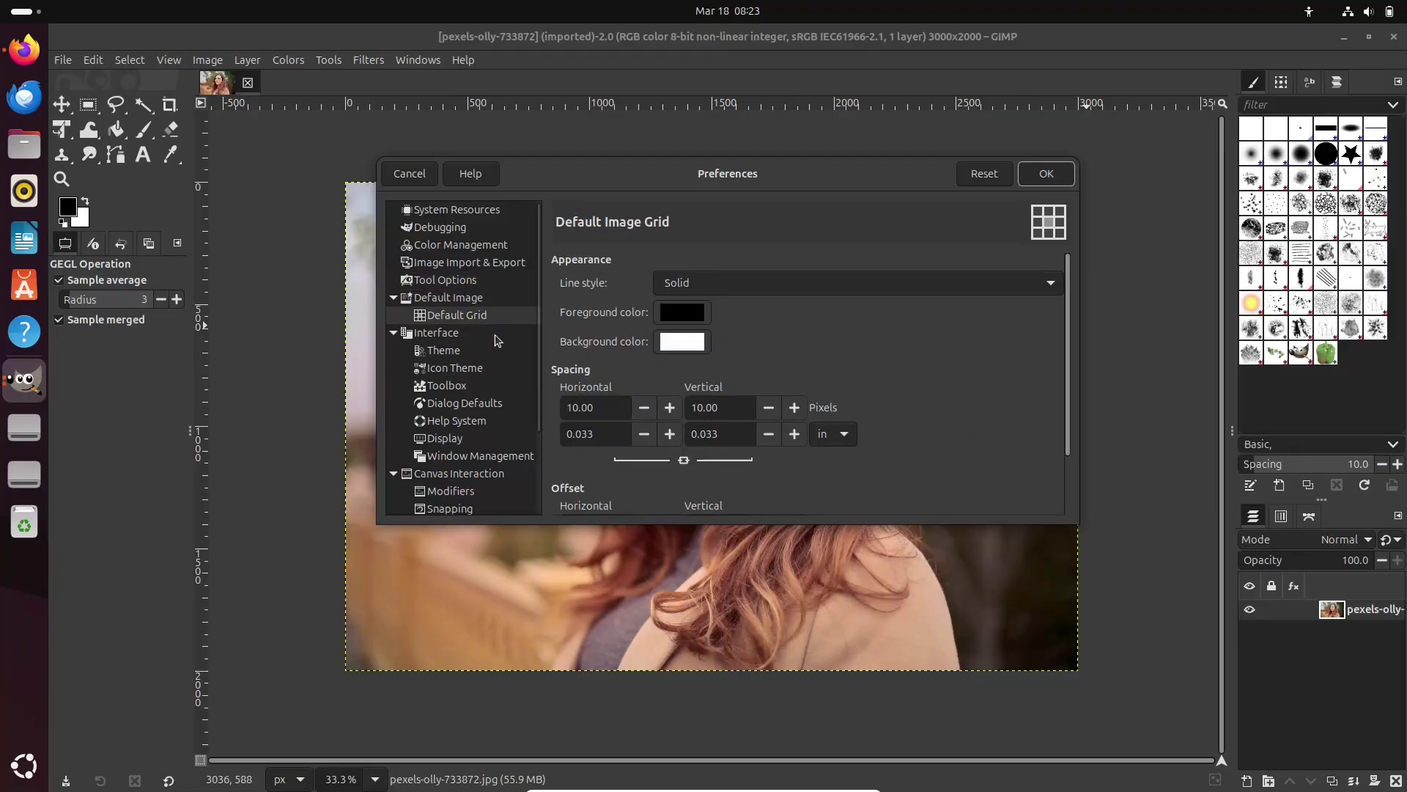
# Change the default grid line style to Double dashed, then Dashed, and reset preferences
pyautogui.click(753, 282)
pyautogui.click(755, 272)
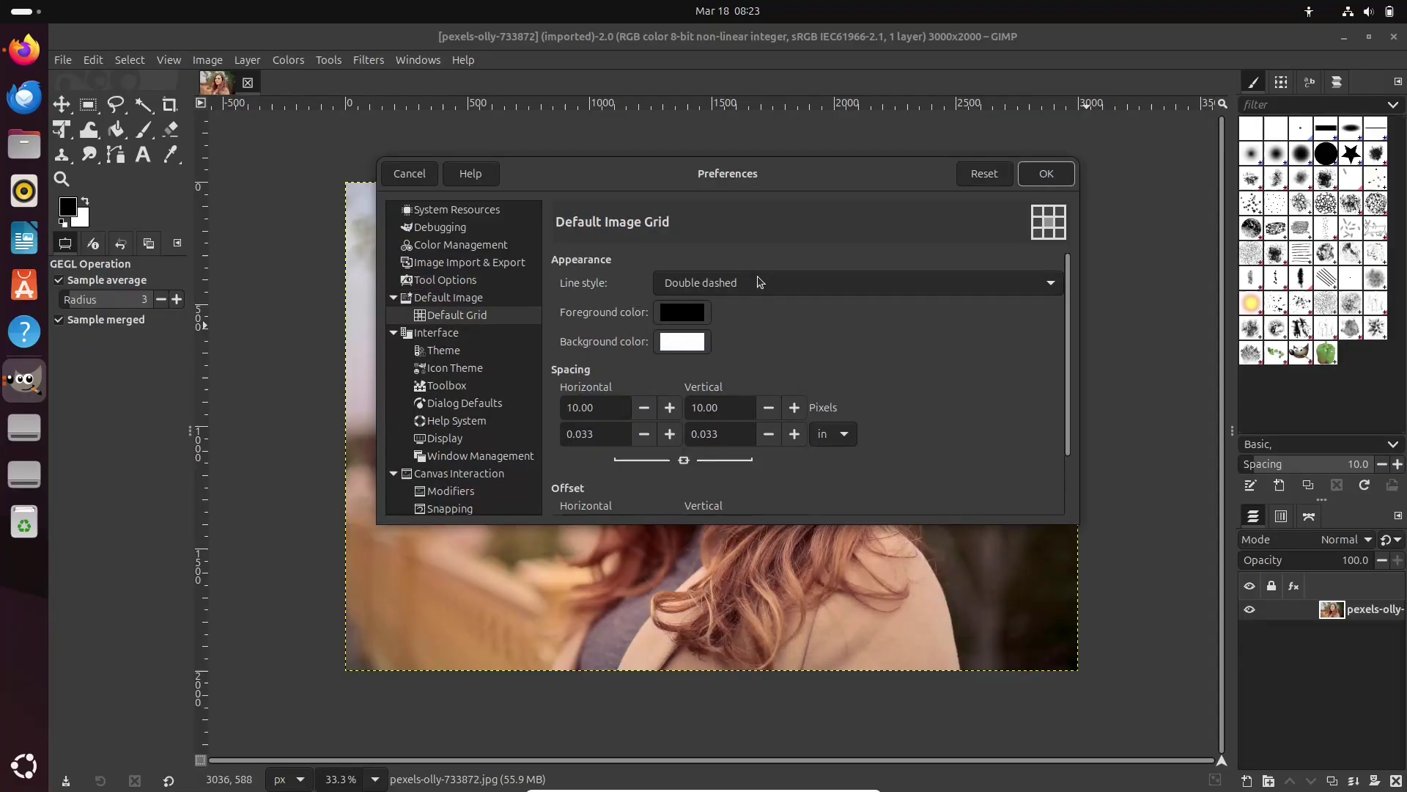
pyautogui.click(759, 282)
pyautogui.click(759, 271)
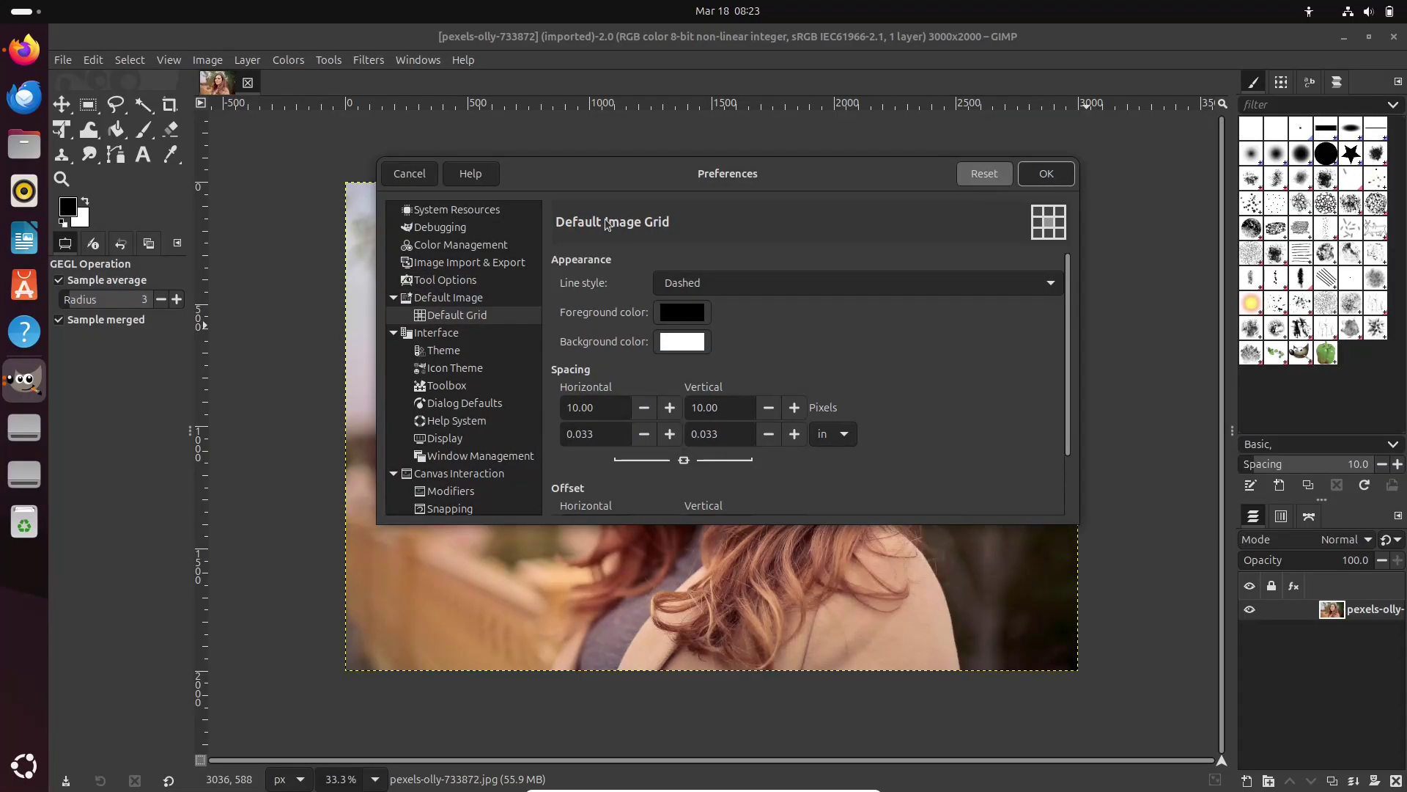
pyautogui.click(909, 313)
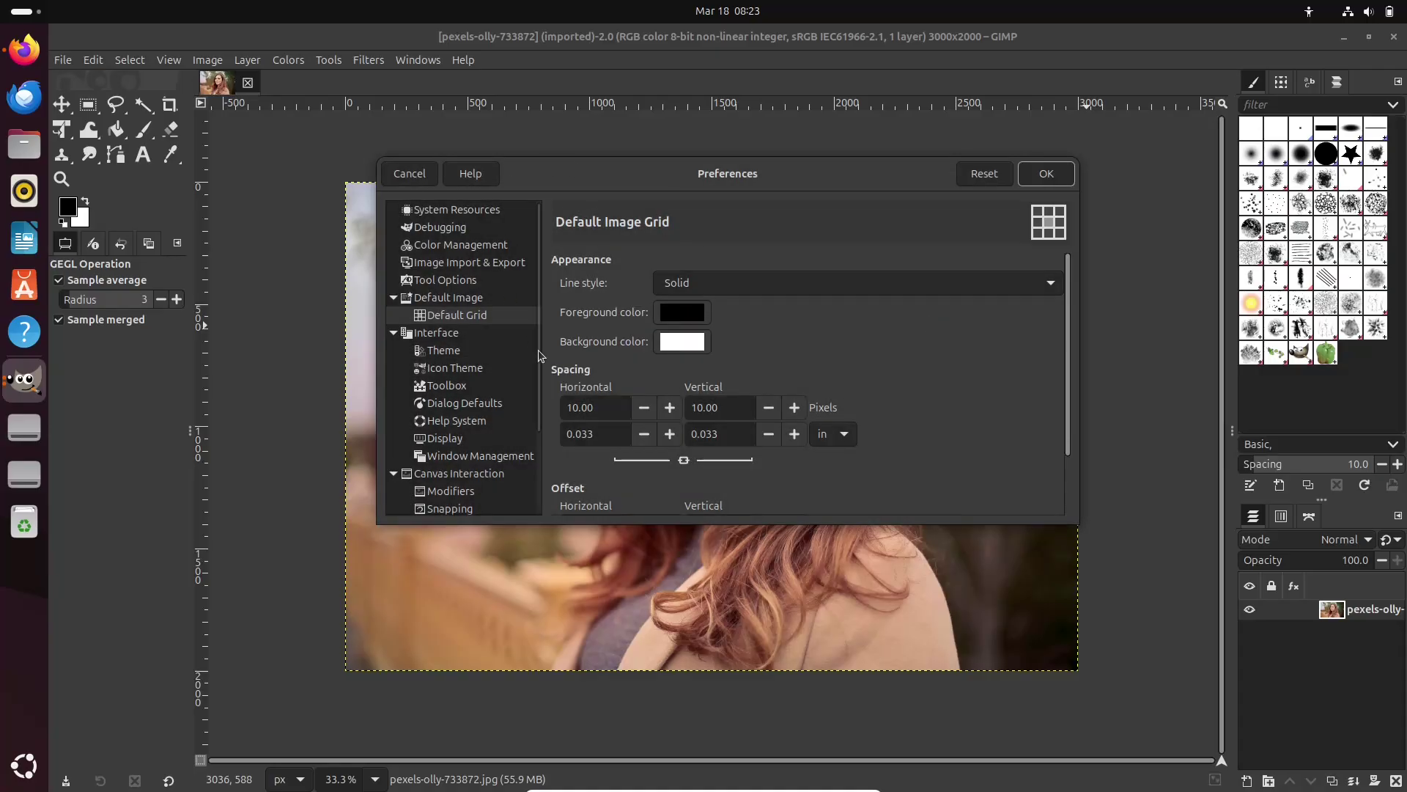
# Look at Input Controllers and Image Windows Appearance padding mode, then cancel Preferences
pyautogui.scroll(-3, 540, 409)
pyautogui.click(497, 489)
pyautogui.click(476, 440)
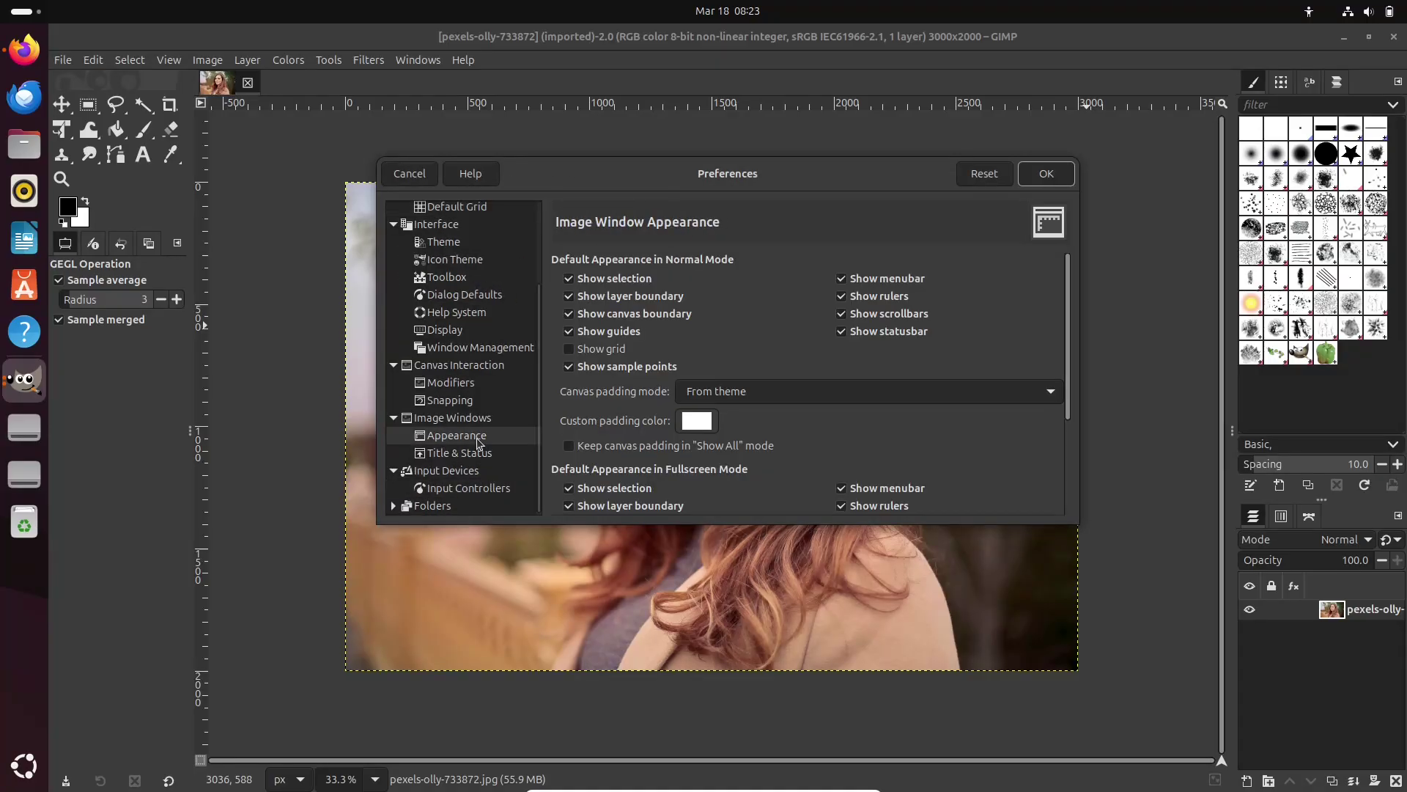
pyautogui.click(792, 390)
pyautogui.click(531, 197)
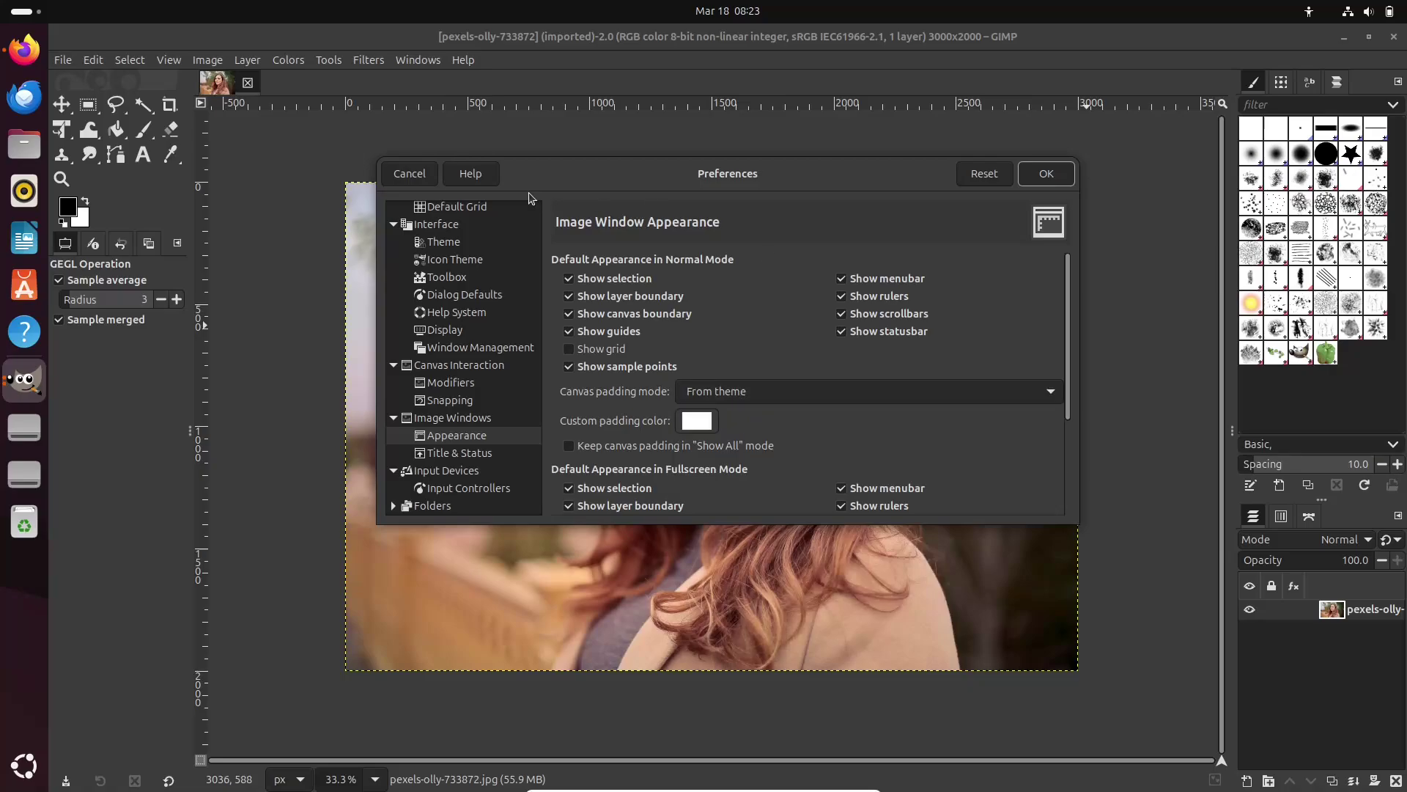
pyautogui.click(409, 173)
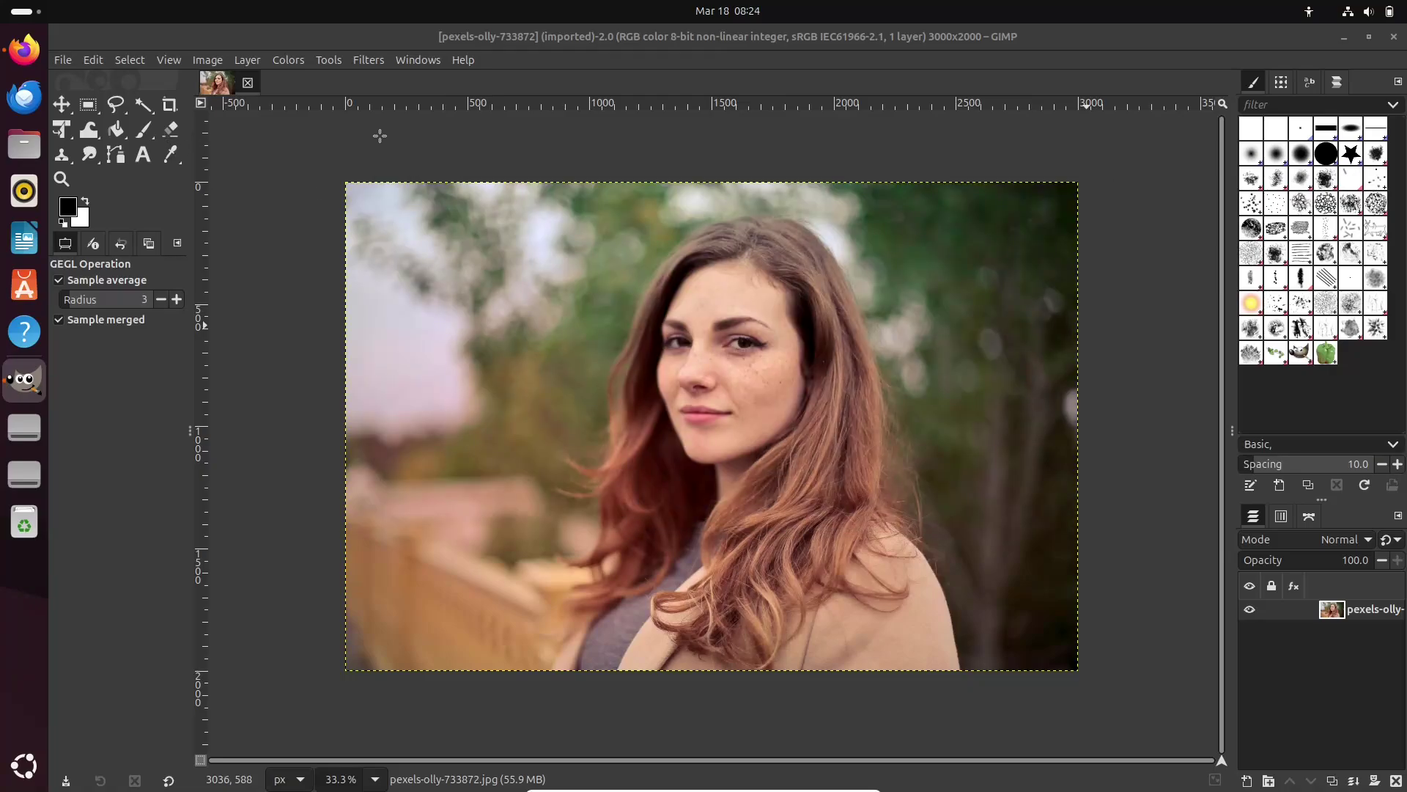
# Assign the built-in sRGB profile with Image > Color Management > Use sRGB Profile
pyautogui.click(211, 61)
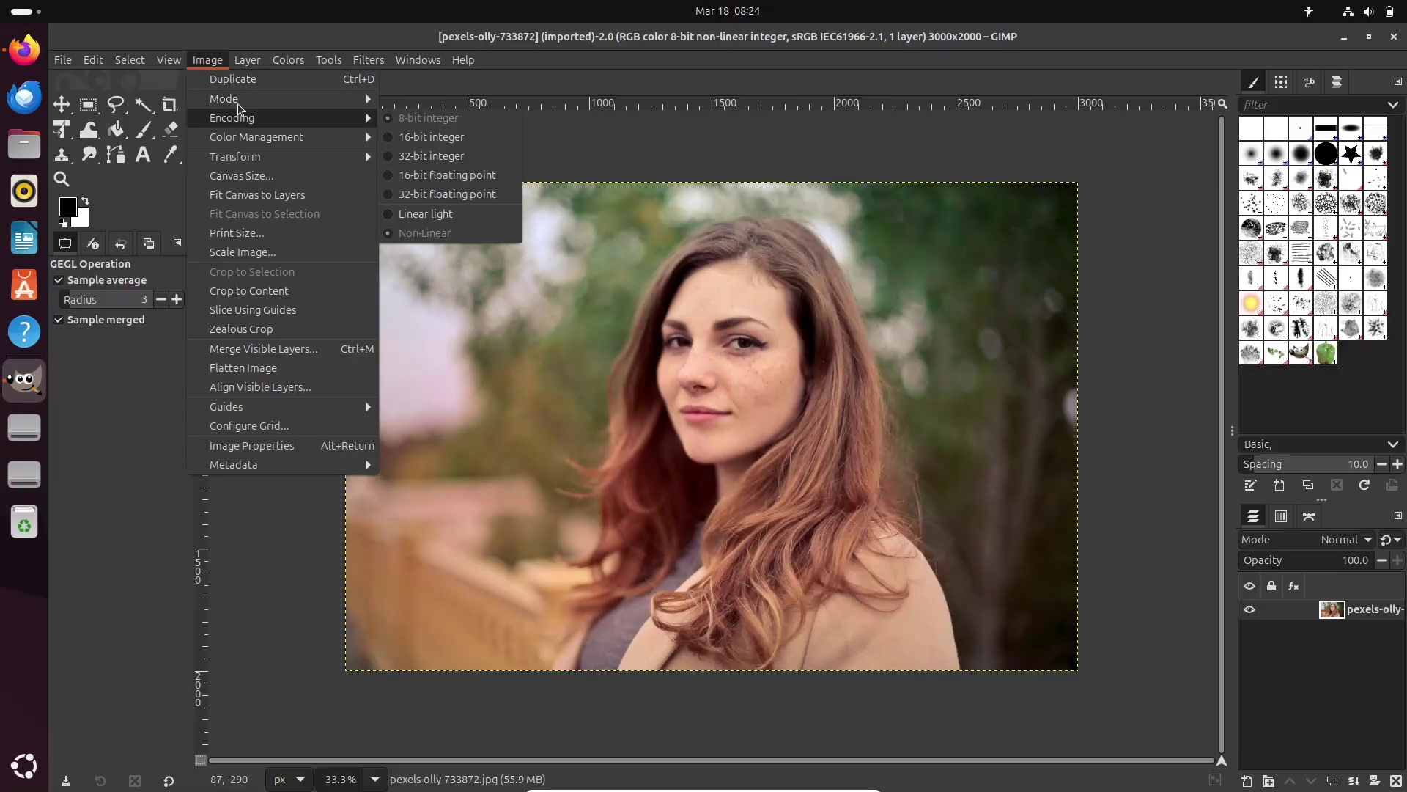
pyautogui.moveTo(269, 140)
pyautogui.click(386, 137)
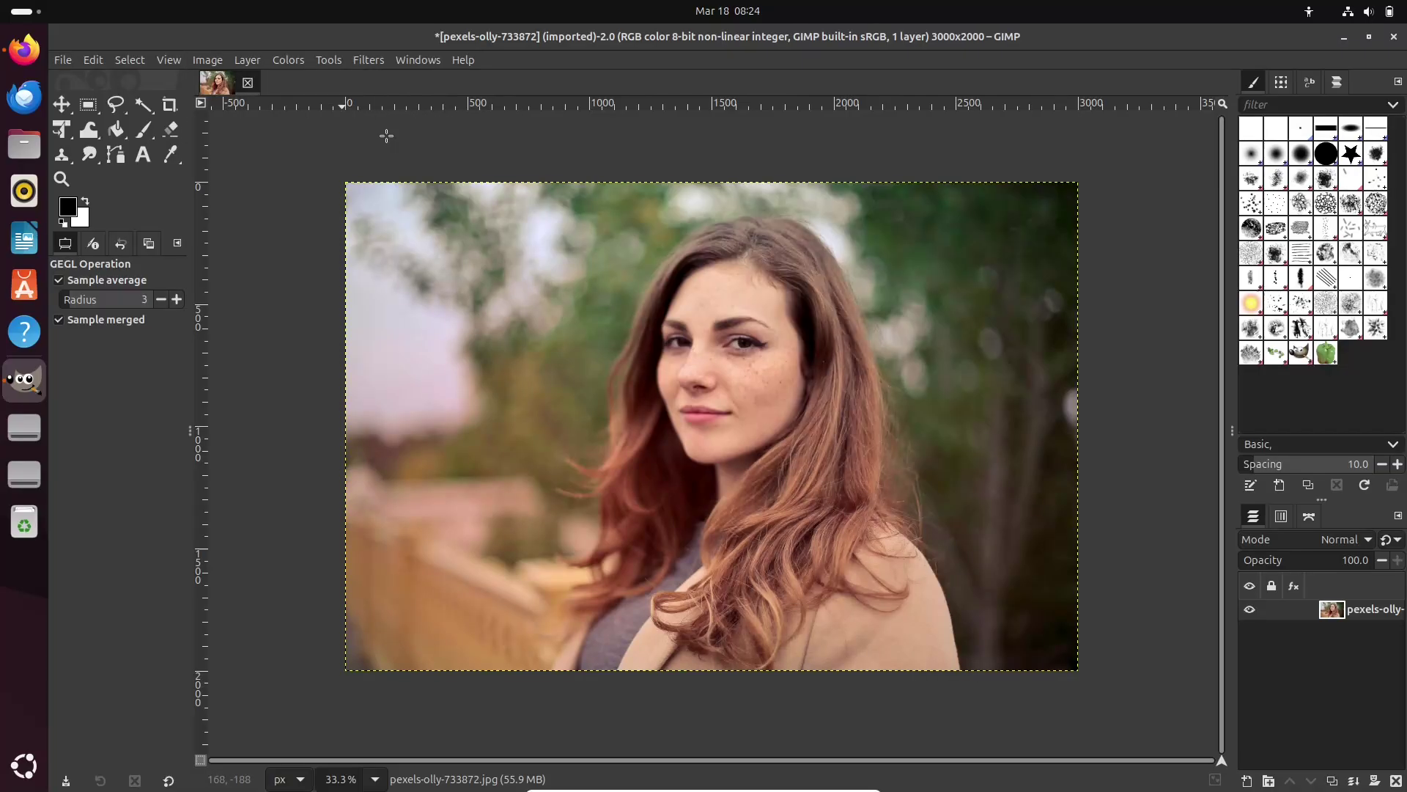
pyautogui.click(208, 62)
pyautogui.moveTo(256, 137)
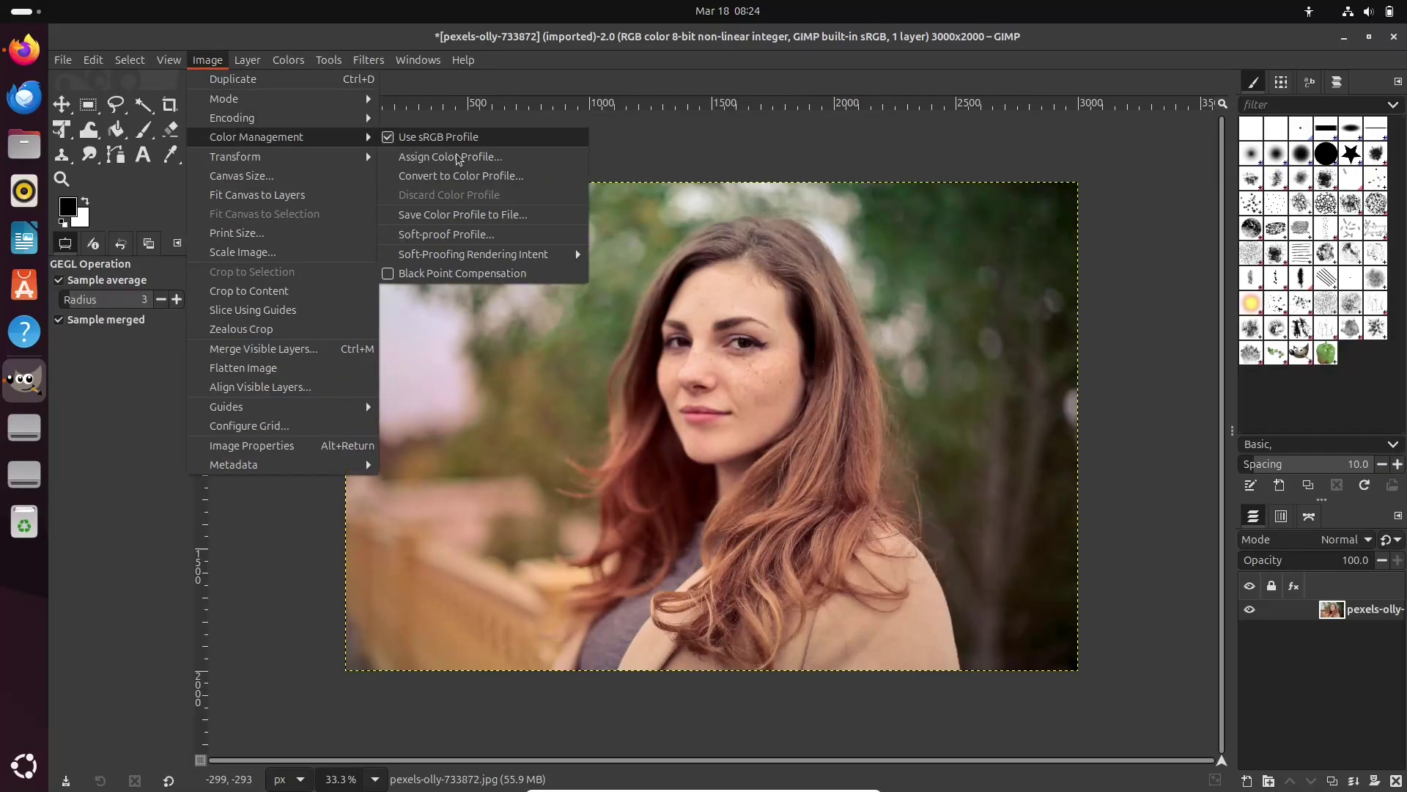
pyautogui.click(1336, 775)
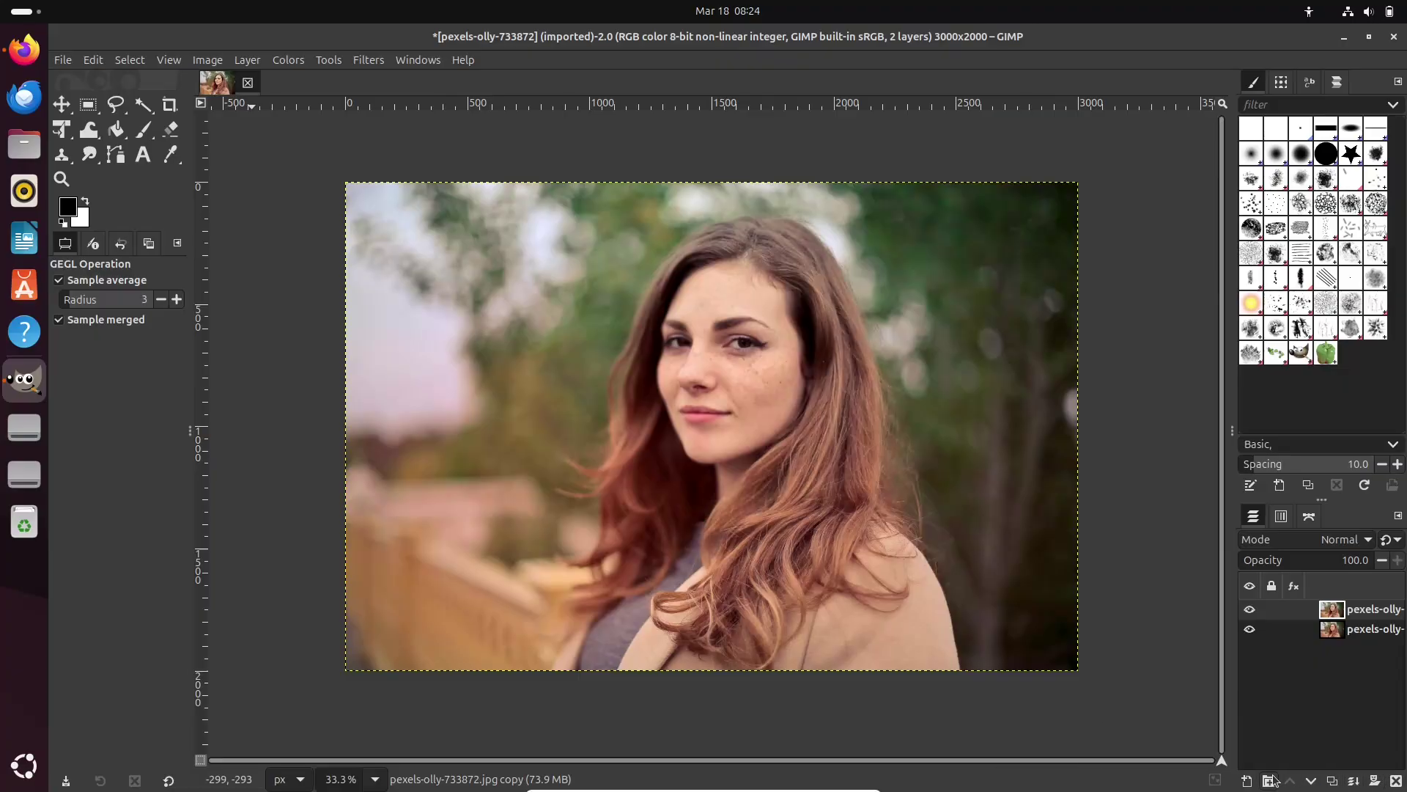
# Open and dismiss the New Layer dialog, then browse the menu bar commands
pyautogui.click(1247, 780)
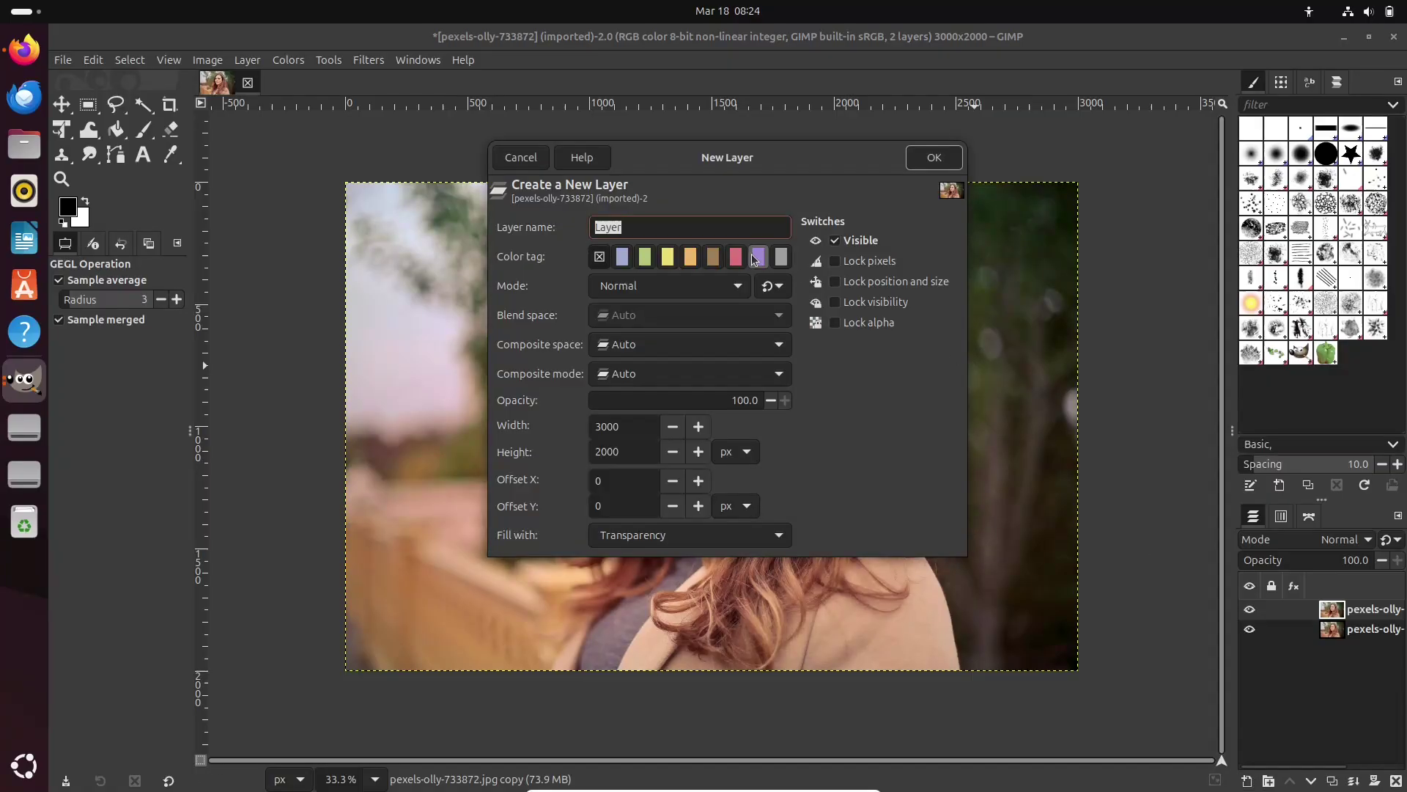
pyautogui.click(520, 157)
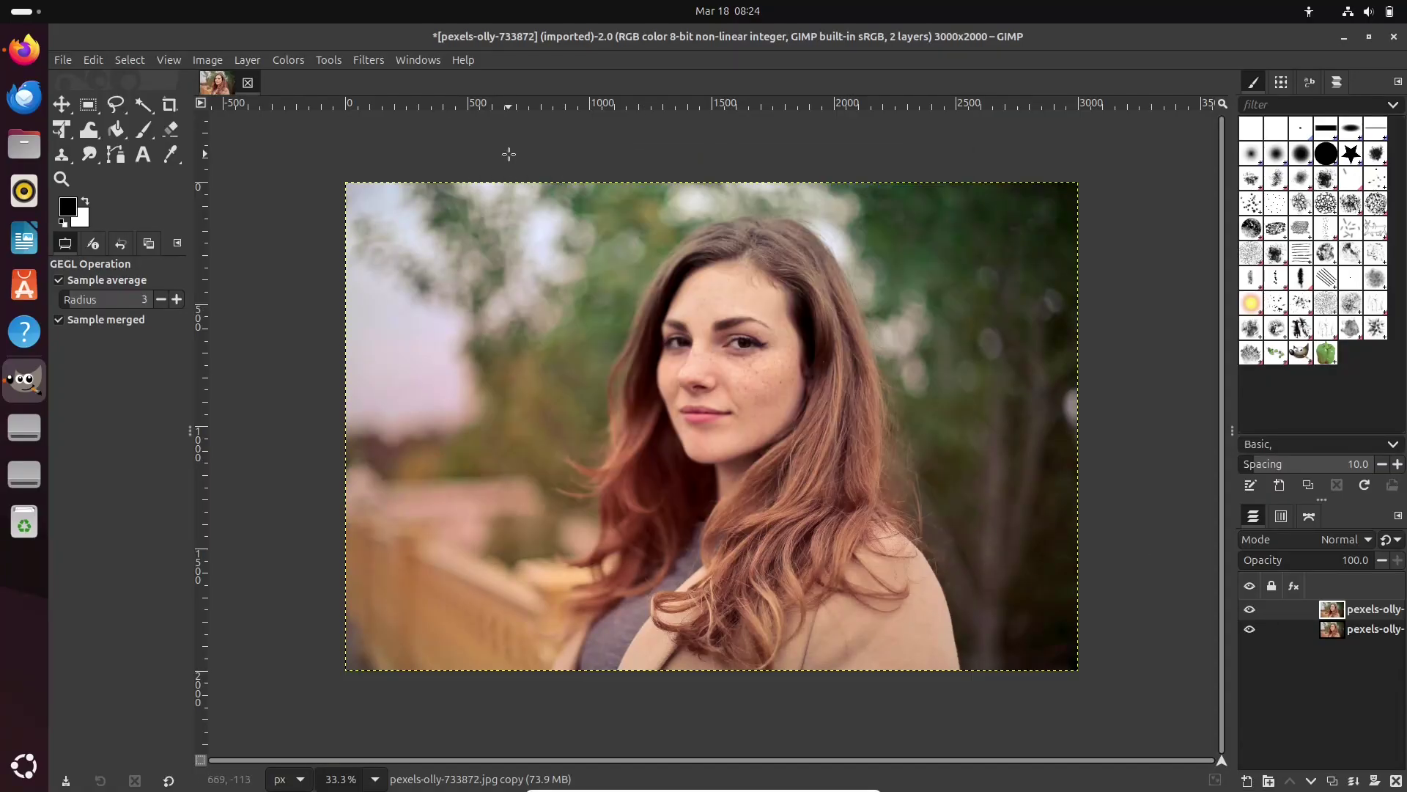
pyautogui.click(62, 65)
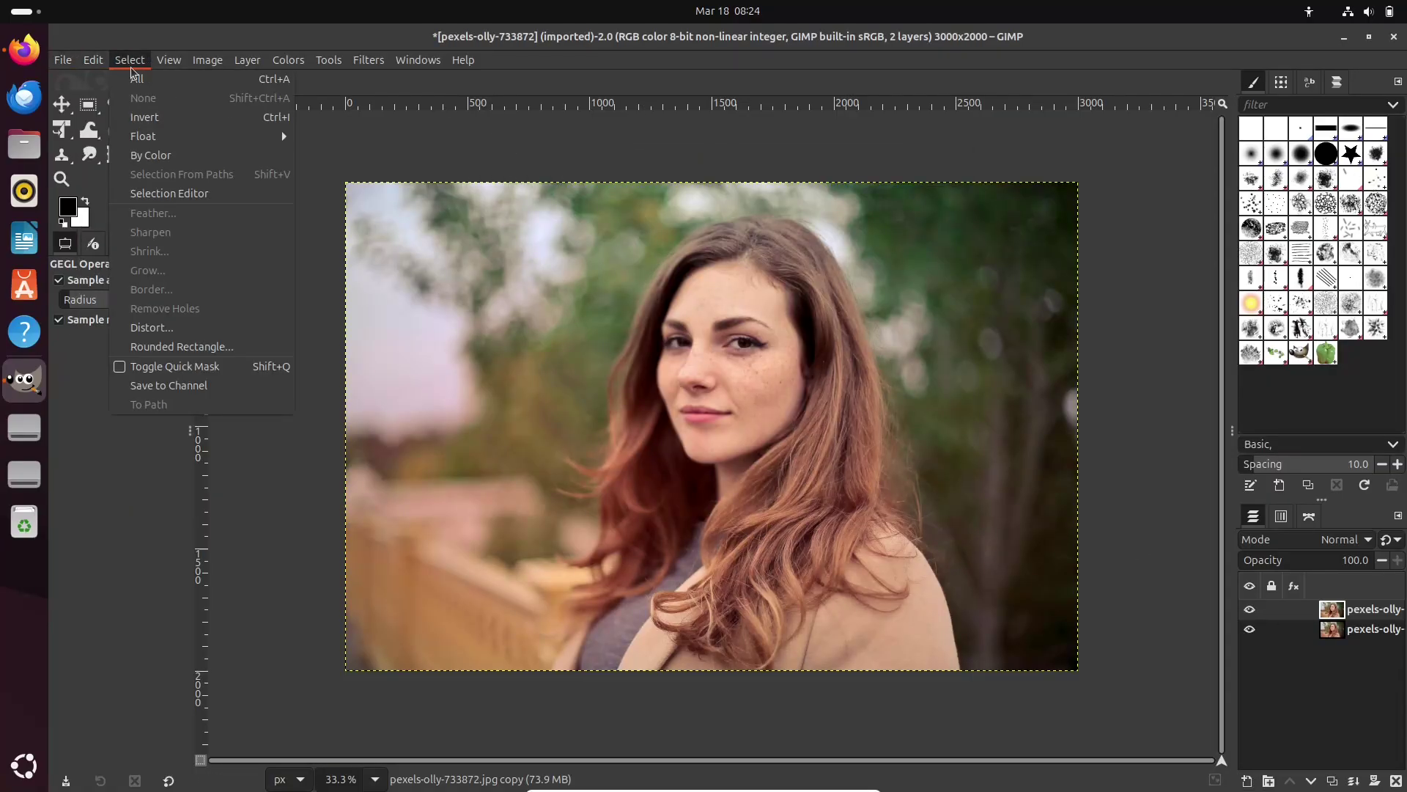
pyautogui.moveTo(168, 63)
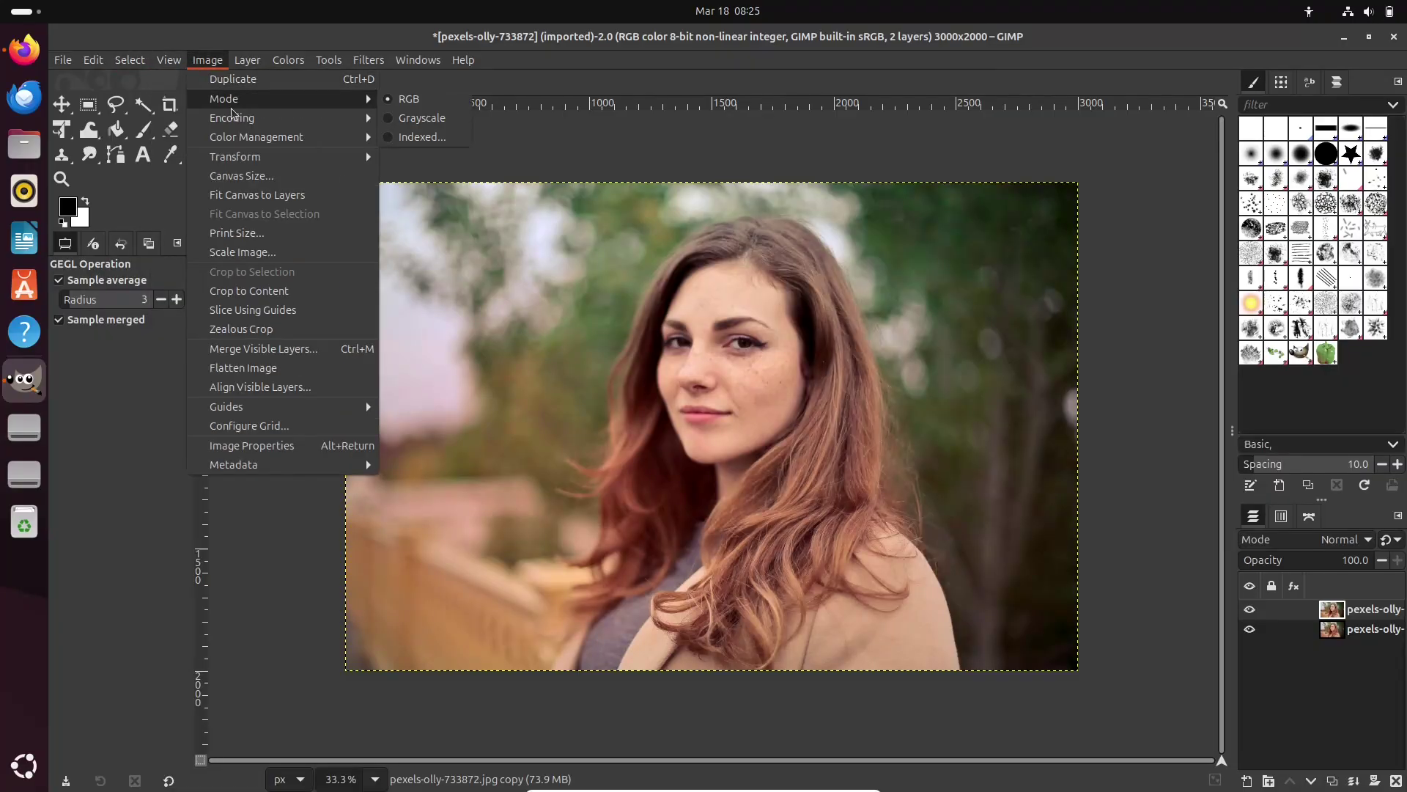
pyautogui.moveTo(236, 120)
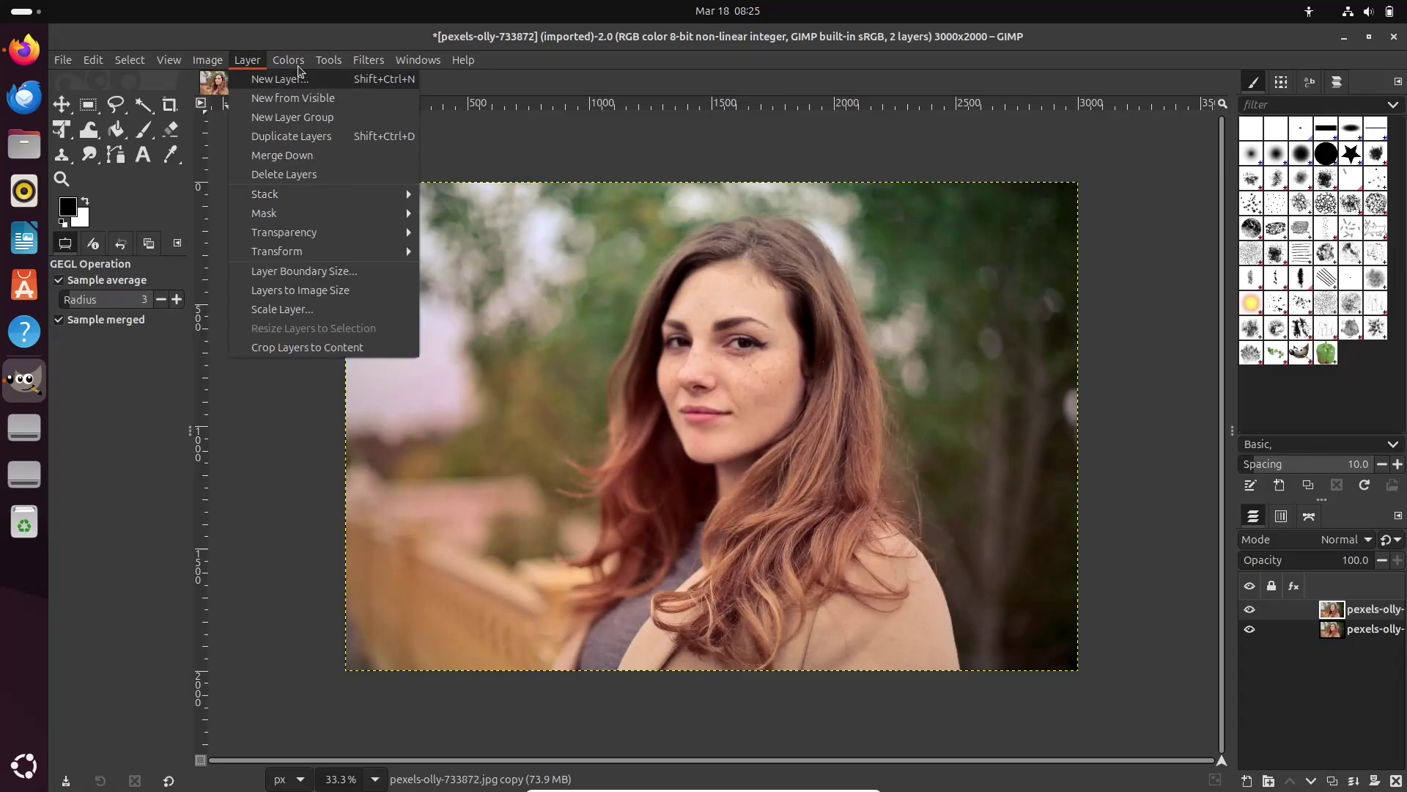
# Apply Colors > Auto > Color Enhance, then undo, redo and undo it again
pyautogui.moveTo(289, 60)
pyautogui.moveTo(382, 329)
pyautogui.click(454, 403)
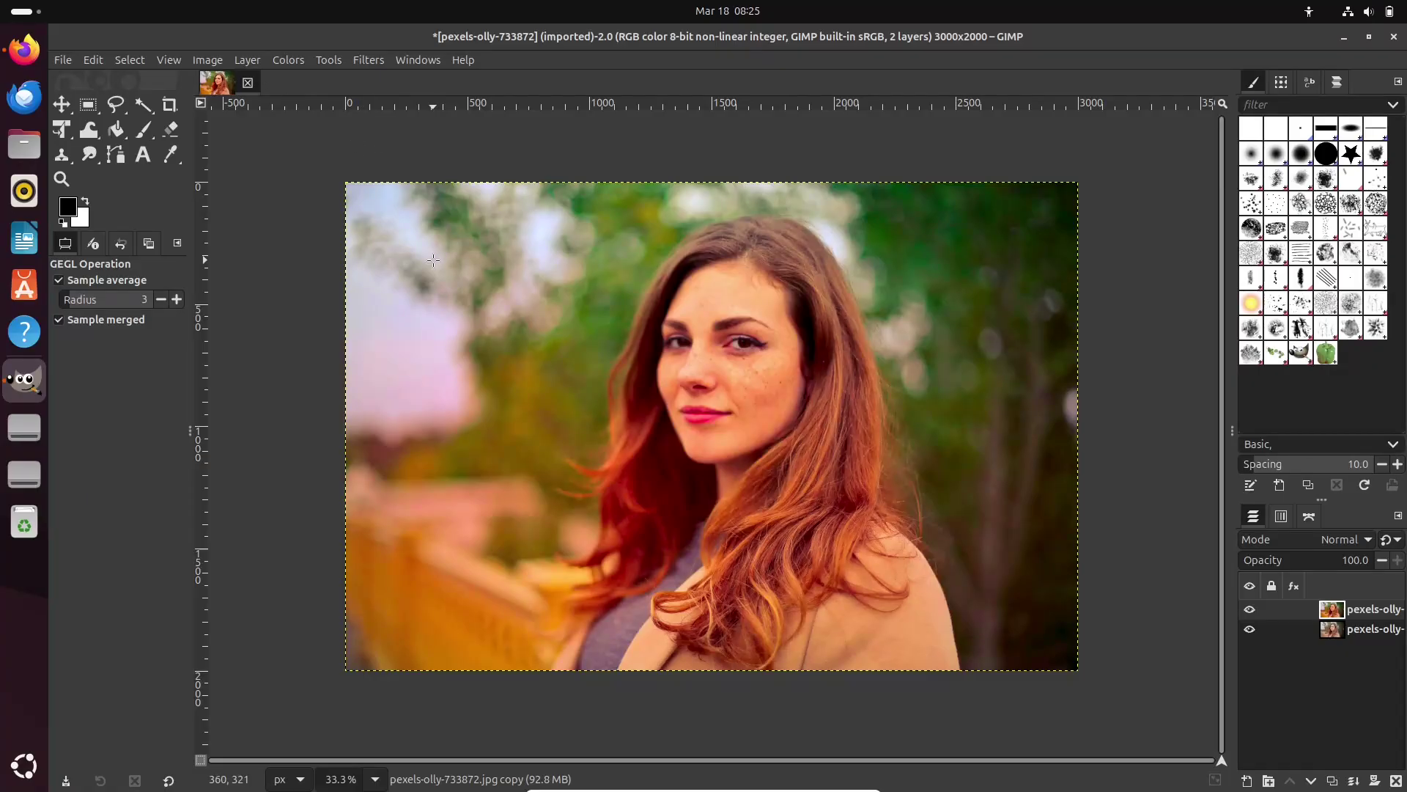
pyautogui.hotkey('ctrl', 'z')
pyautogui.hotkey('ctrl', 'y')
pyautogui.hotkey('ctrl', 'z')
# Open Colors > Color Temperature, check its presets list, and cancel without adjusting
pyautogui.click(292, 62)
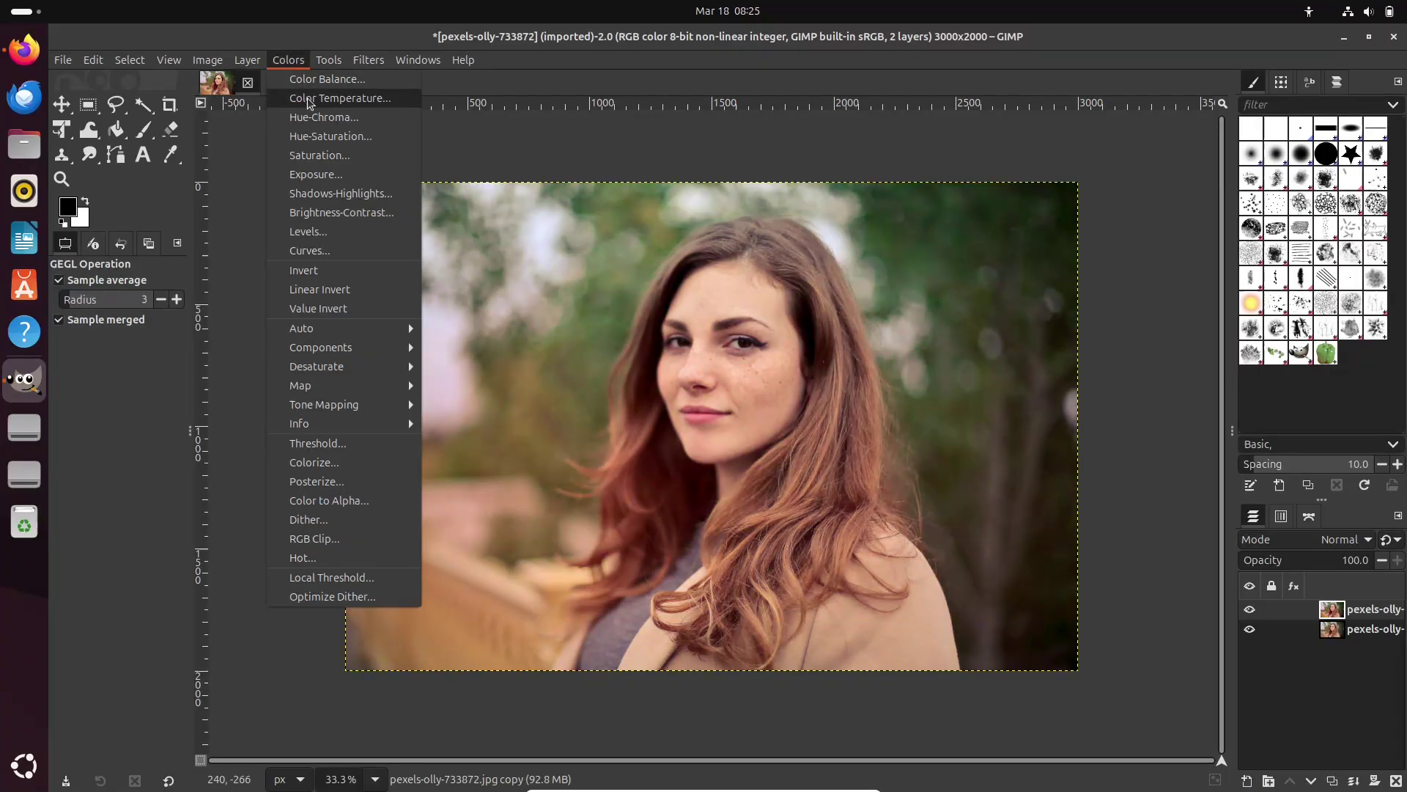
pyautogui.click(329, 98)
pyautogui.click(845, 359)
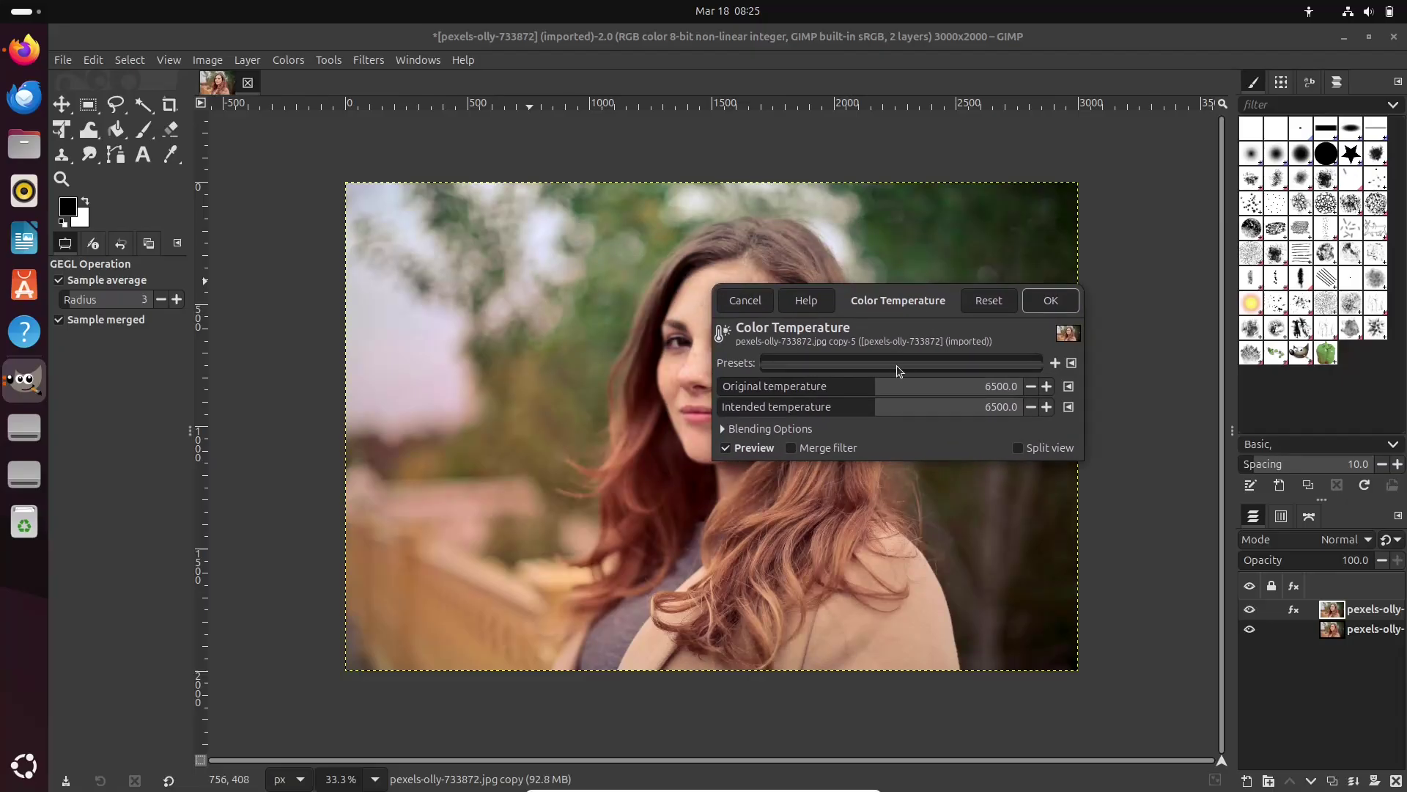
pyautogui.click(747, 301)
pyautogui.click(747, 301)
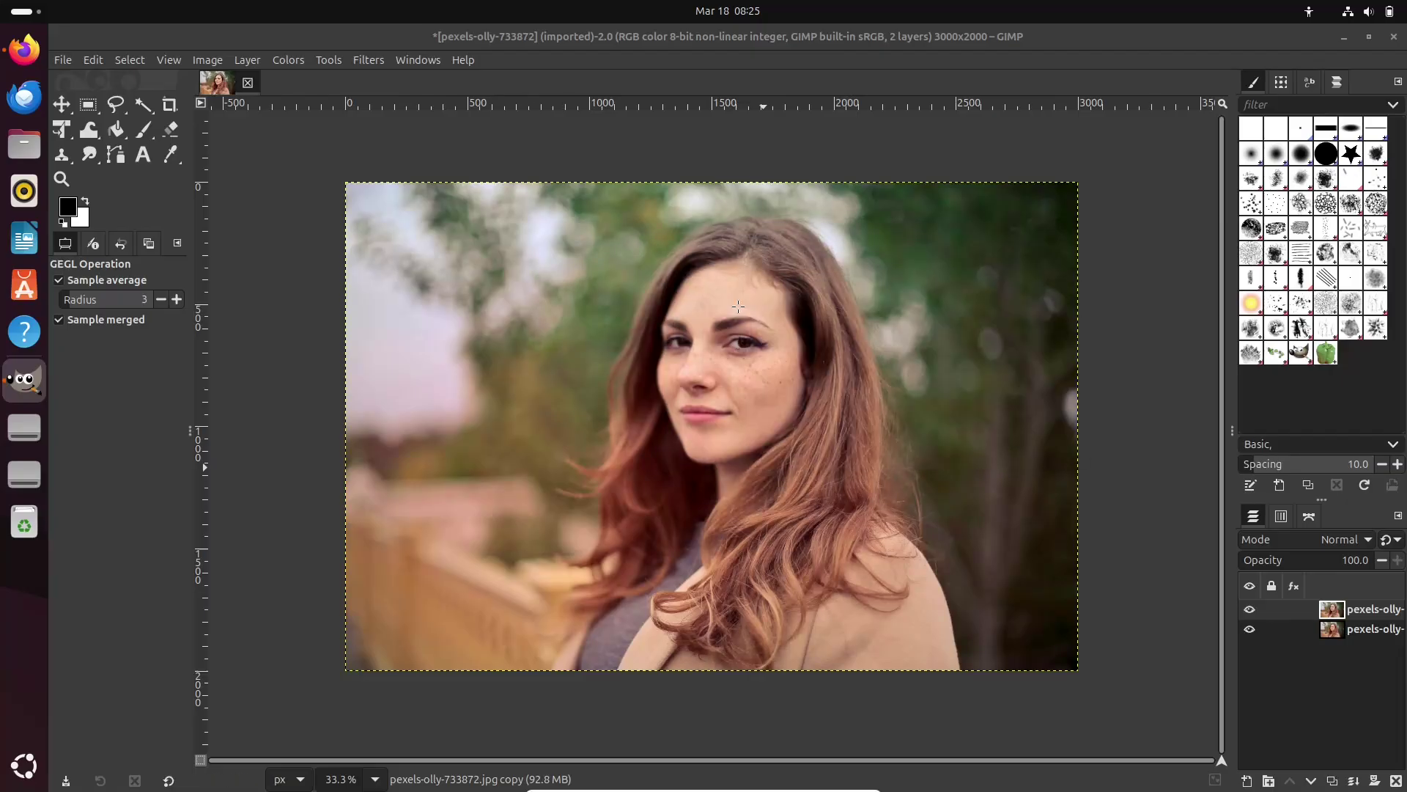
pyautogui.click(62, 63)
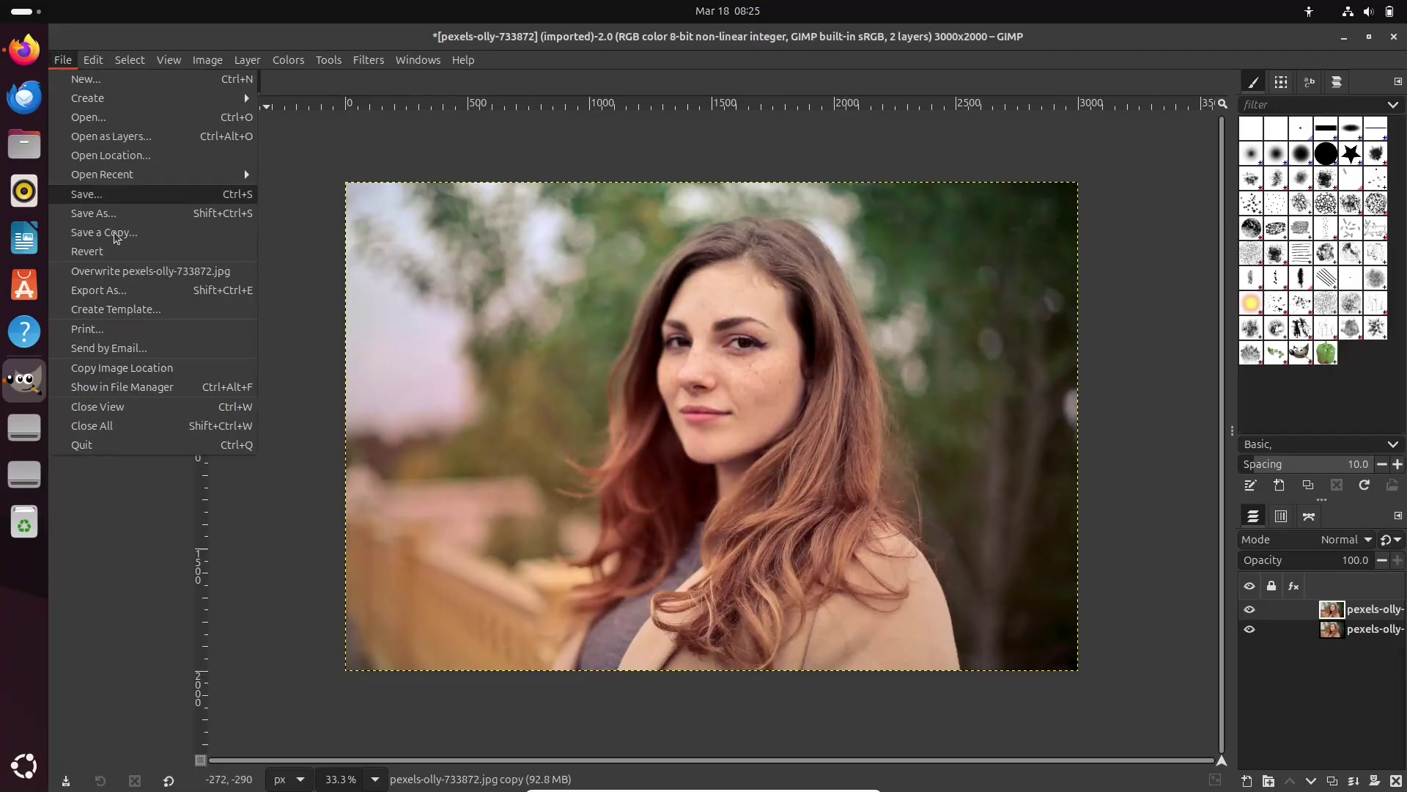
pyautogui.click(112, 294)
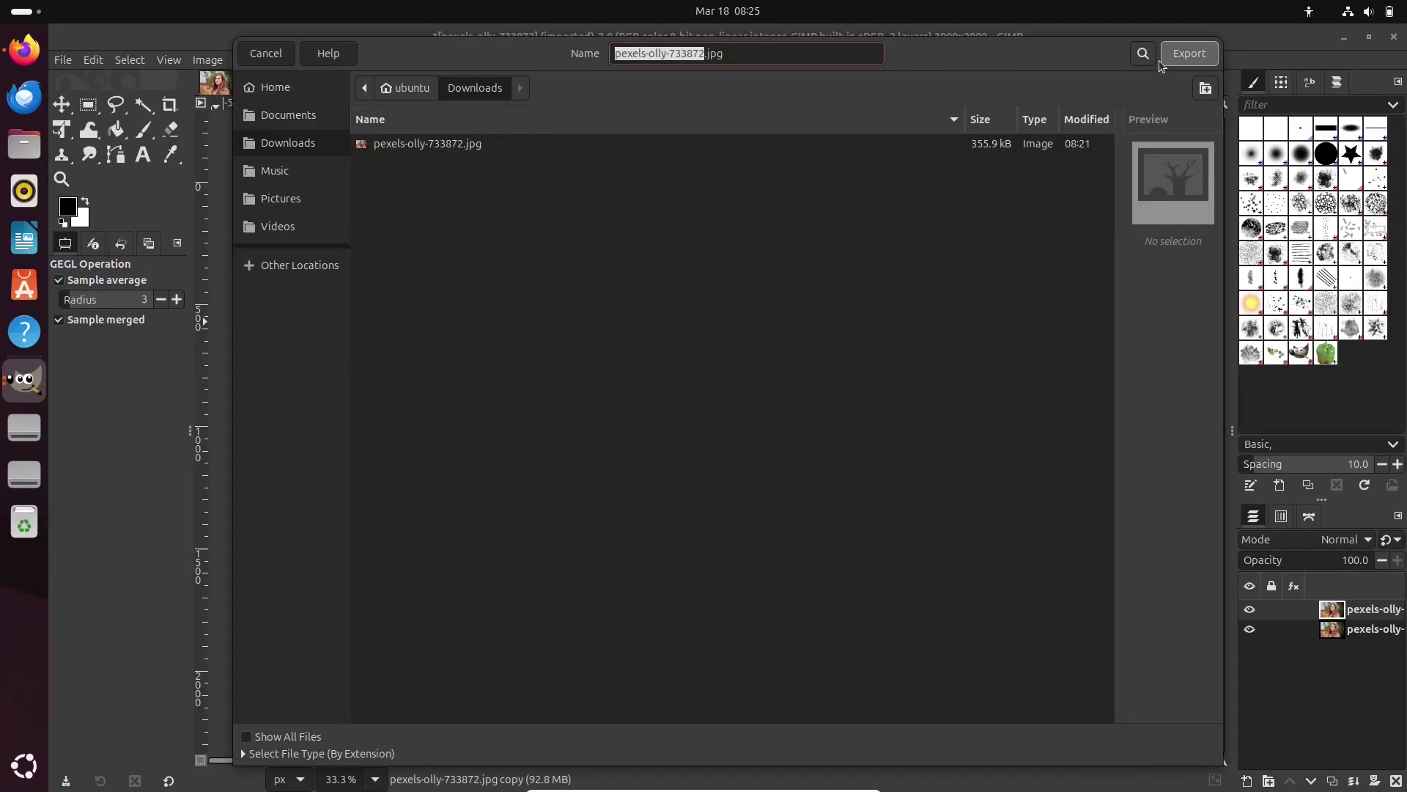
pyautogui.press('Escape')
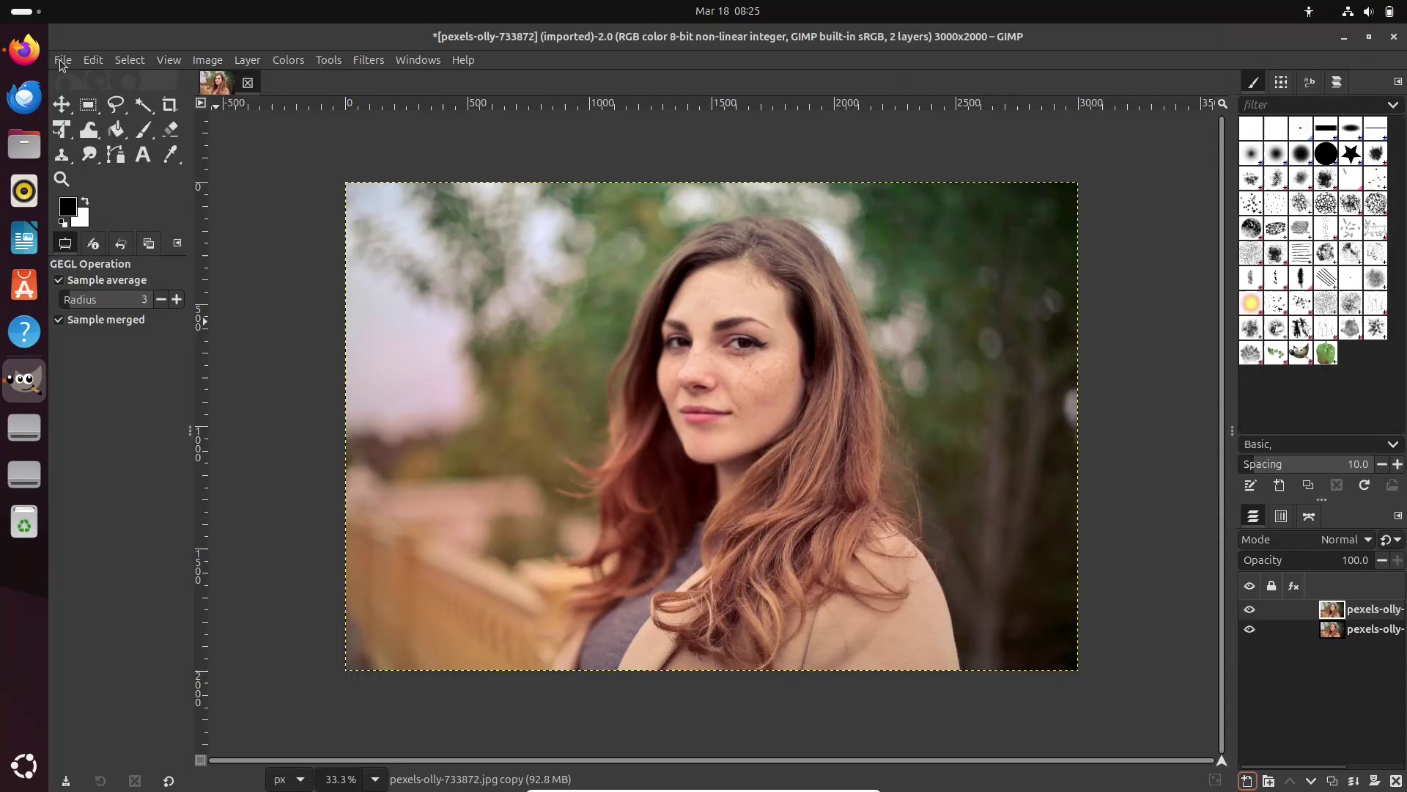
pyautogui.hotkey('ctrl', 's')
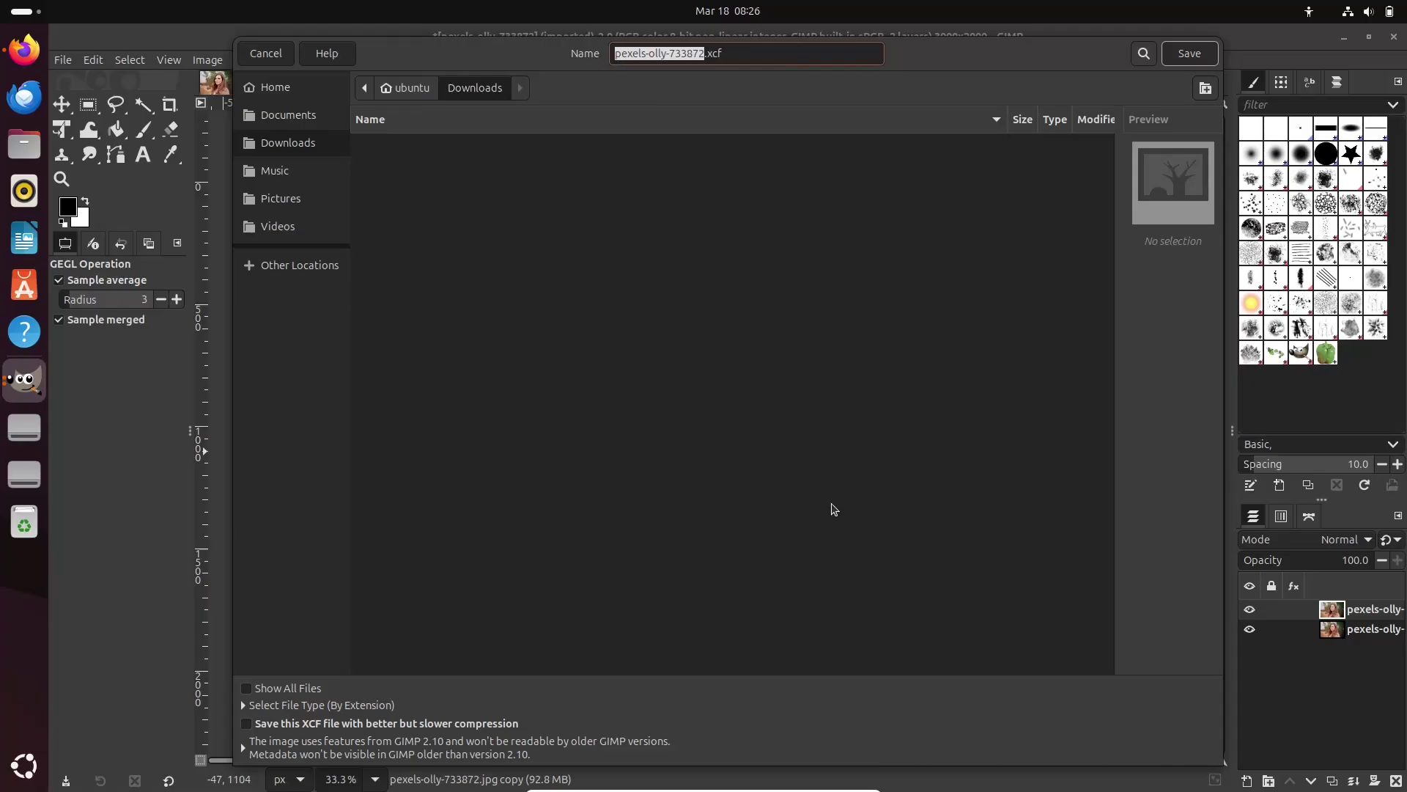
pyautogui.click(248, 702)
pyautogui.click(260, 754)
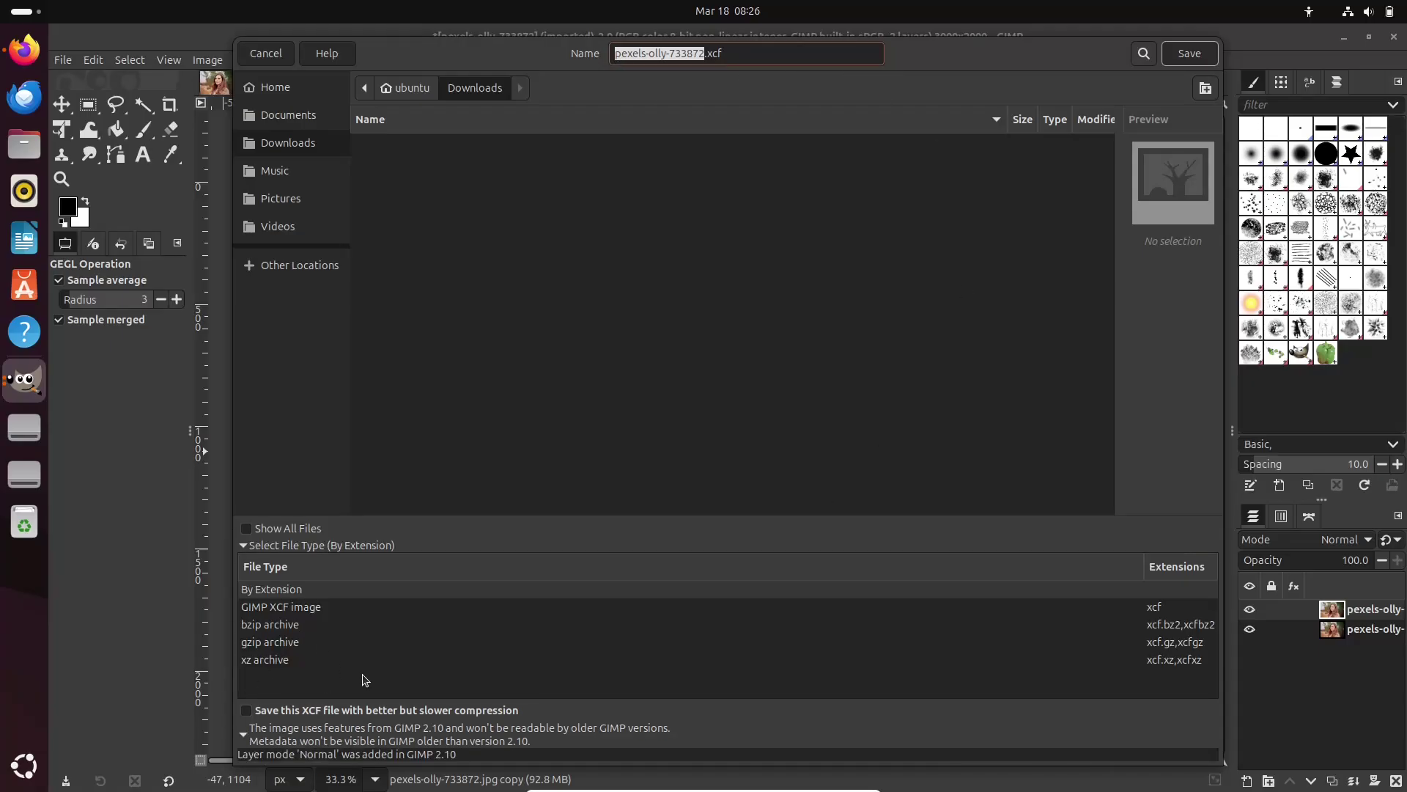
pyautogui.click(271, 531)
pyautogui.click(270, 530)
pyautogui.click(265, 53)
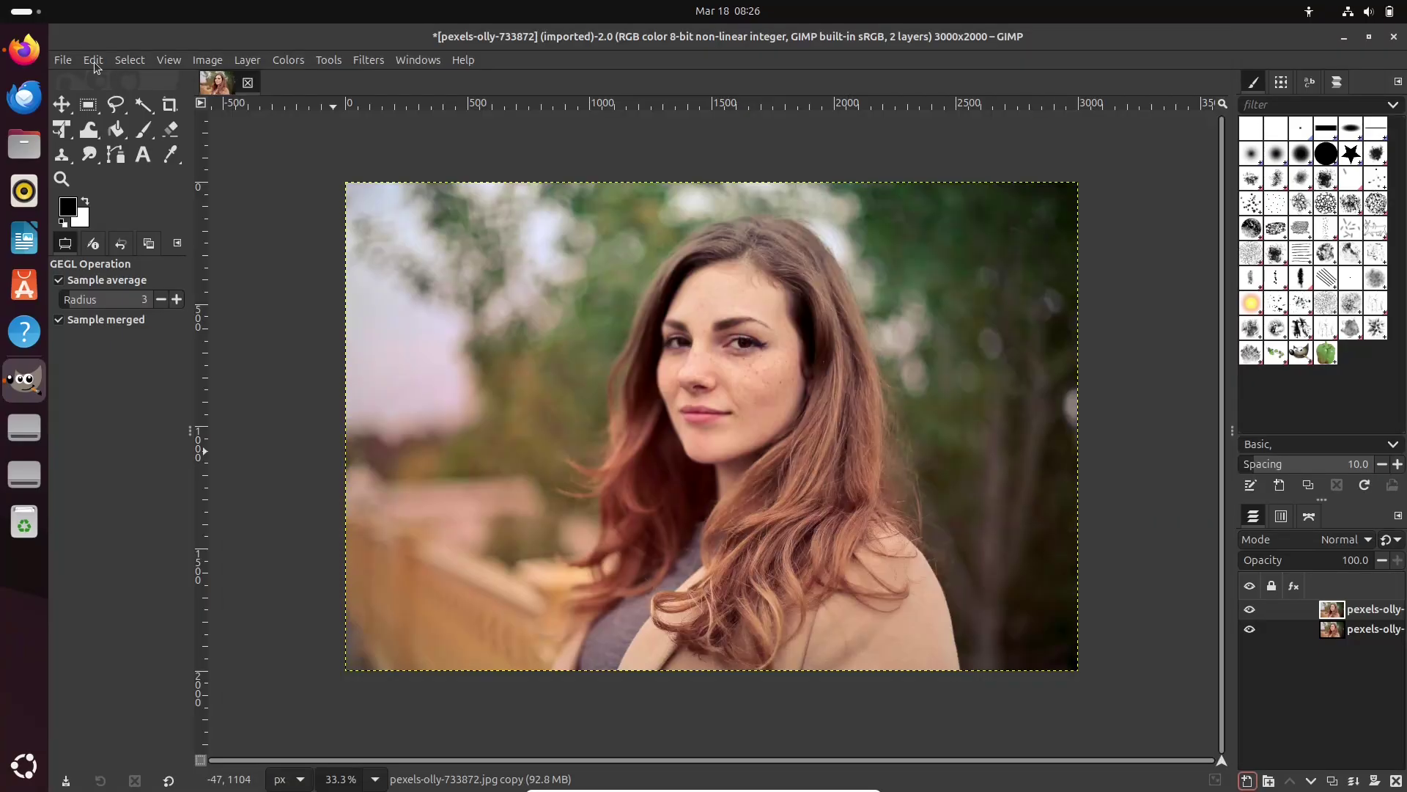
pyautogui.click(62, 60)
pyautogui.click(108, 295)
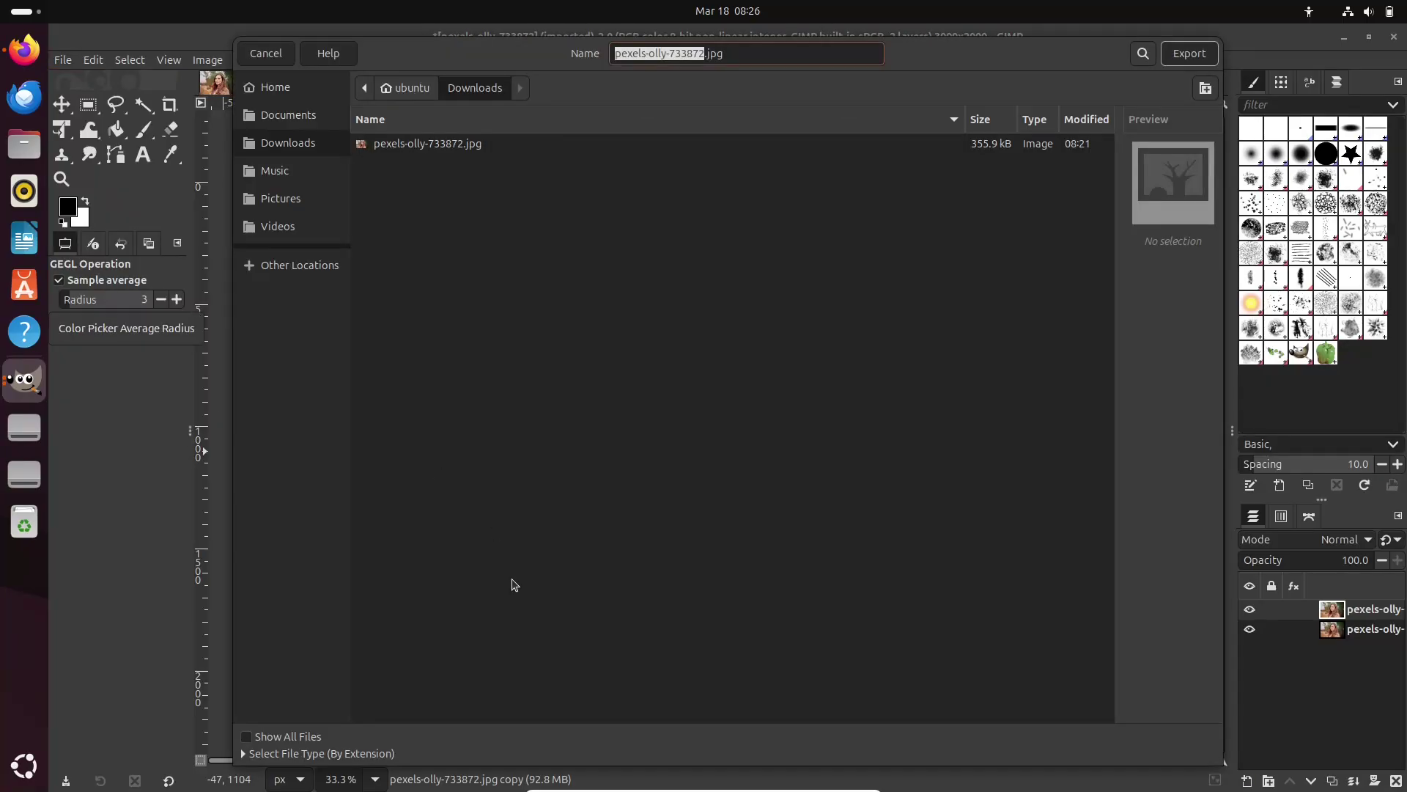
pyautogui.click(296, 753)
pyautogui.scroll(-1, 894, 704)
pyautogui.moveTo(1215, 680)
pyautogui.mouseDown()
pyautogui.moveTo(1217, 762)
pyautogui.moveTo(1216, 666)
pyautogui.mouseUp()
pyautogui.click(279, 64)
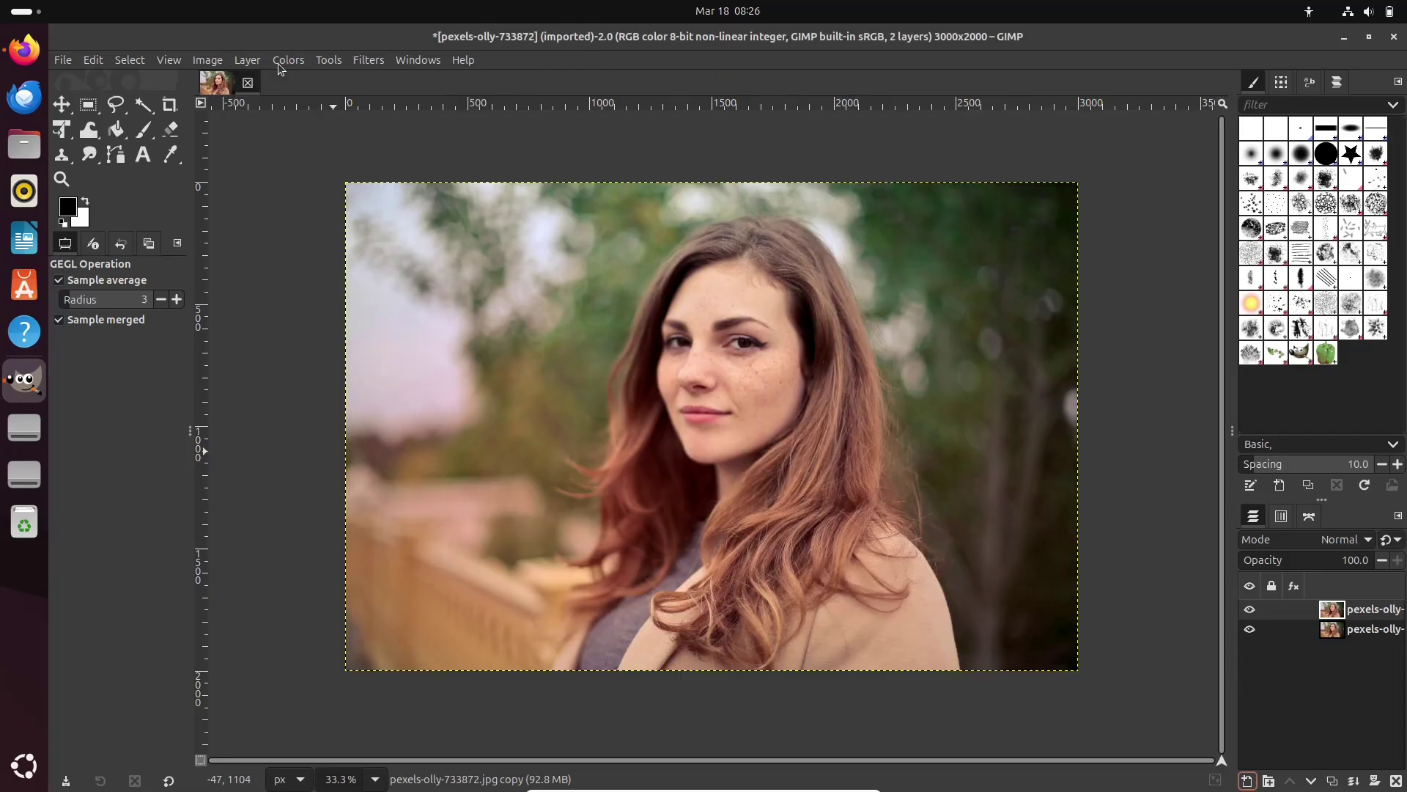
pyautogui.click(63, 66)
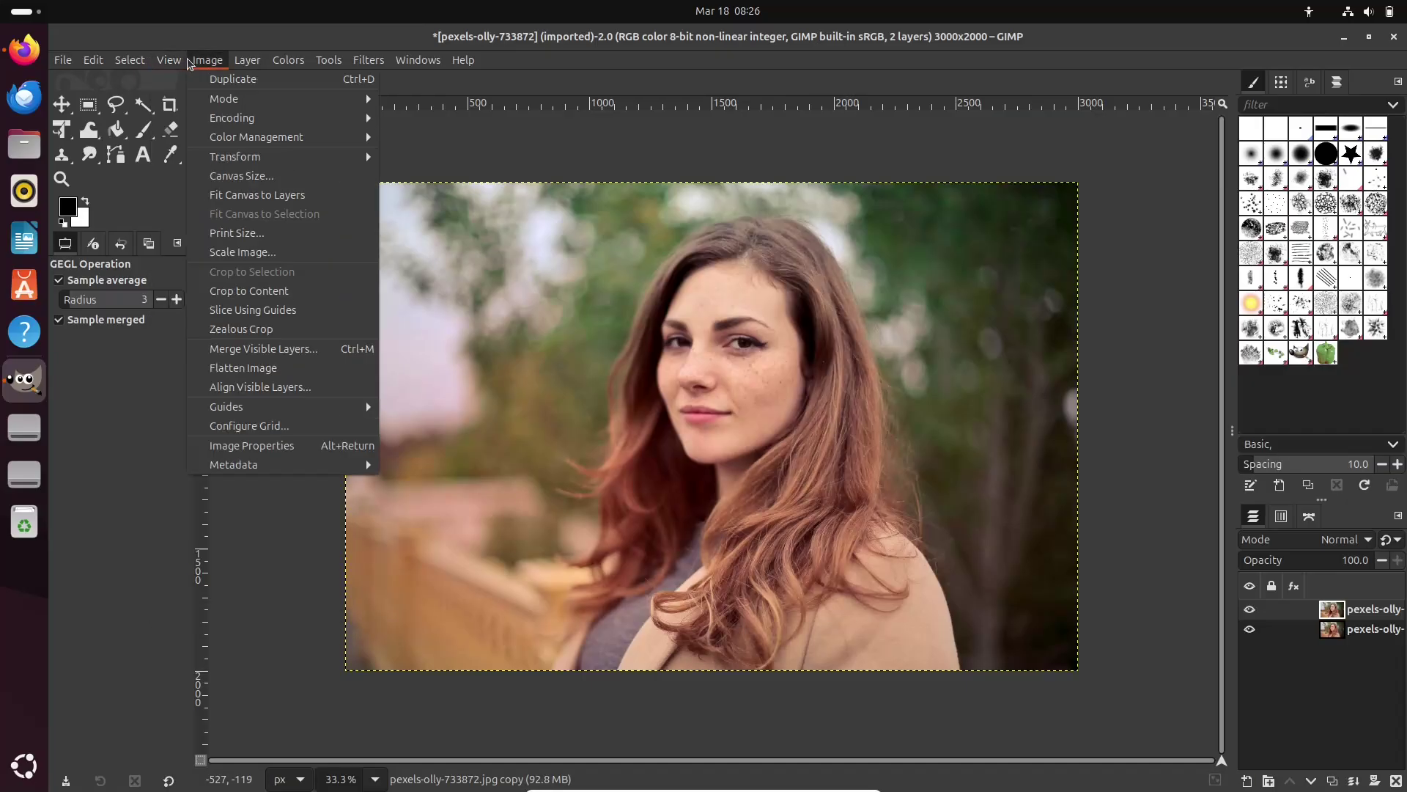
# Convert the image to Grayscale mode, then open and cancel the Indexed conversion
pyautogui.moveTo(220, 100)
pyautogui.click(410, 118)
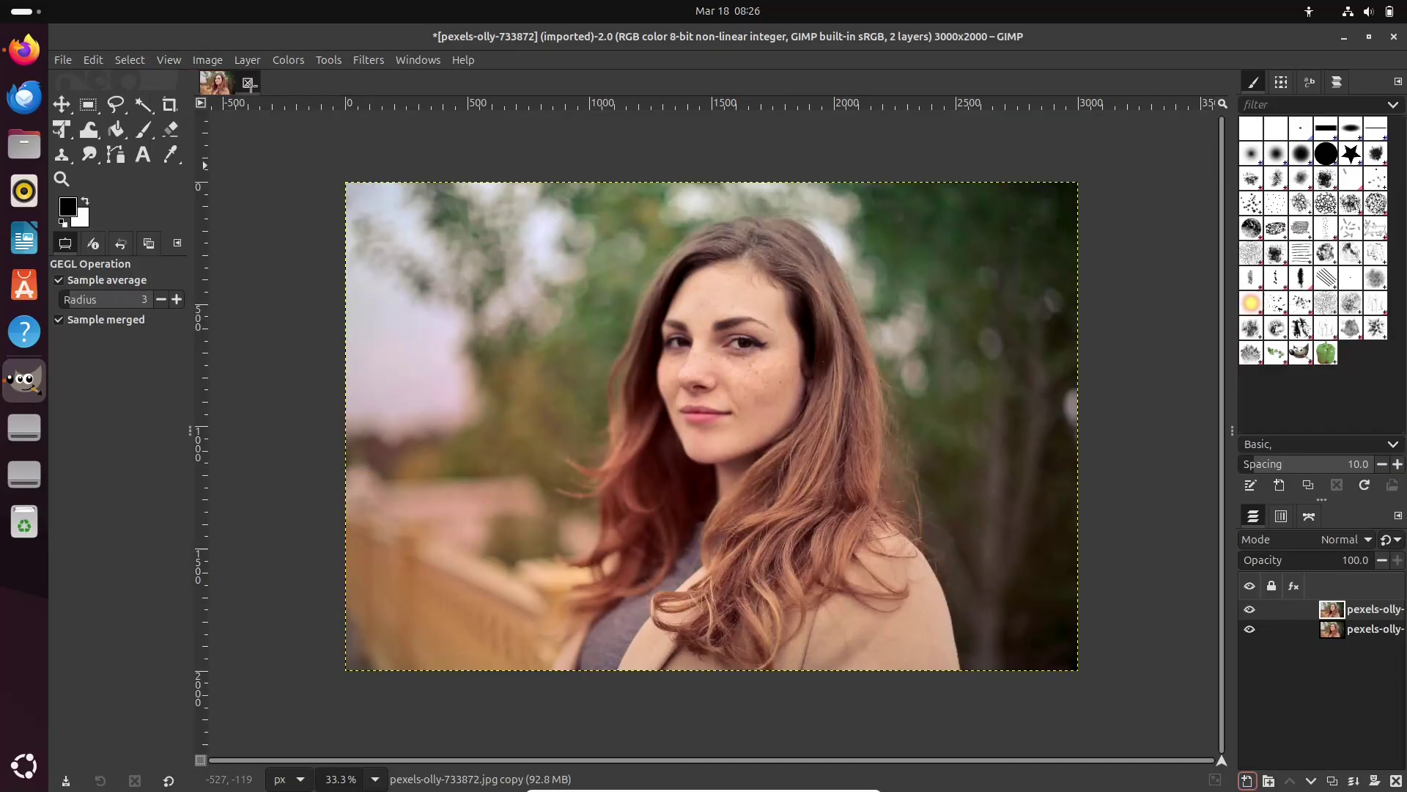
pyautogui.click(208, 59)
pyautogui.moveTo(352, 99)
pyautogui.click(423, 137)
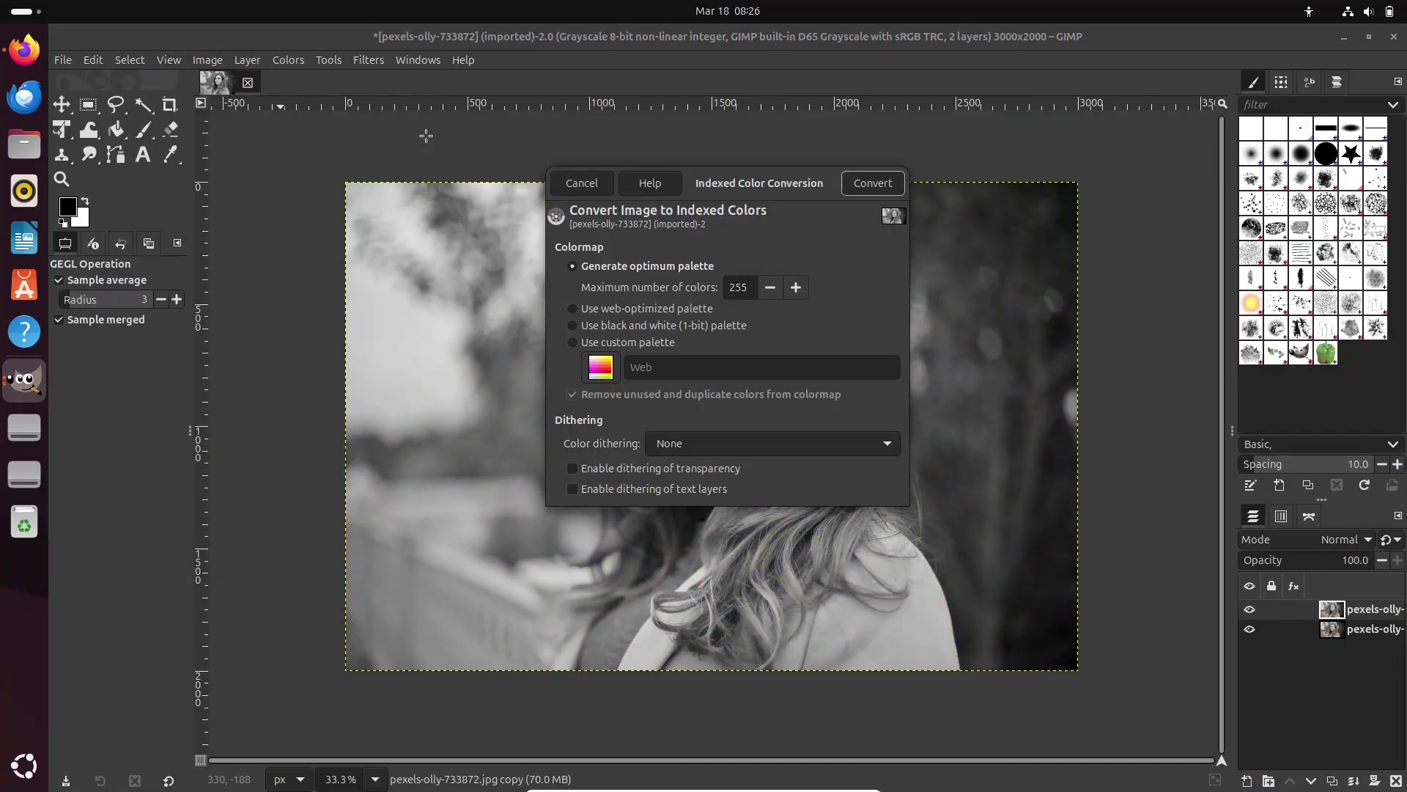
pyautogui.click(559, 189)
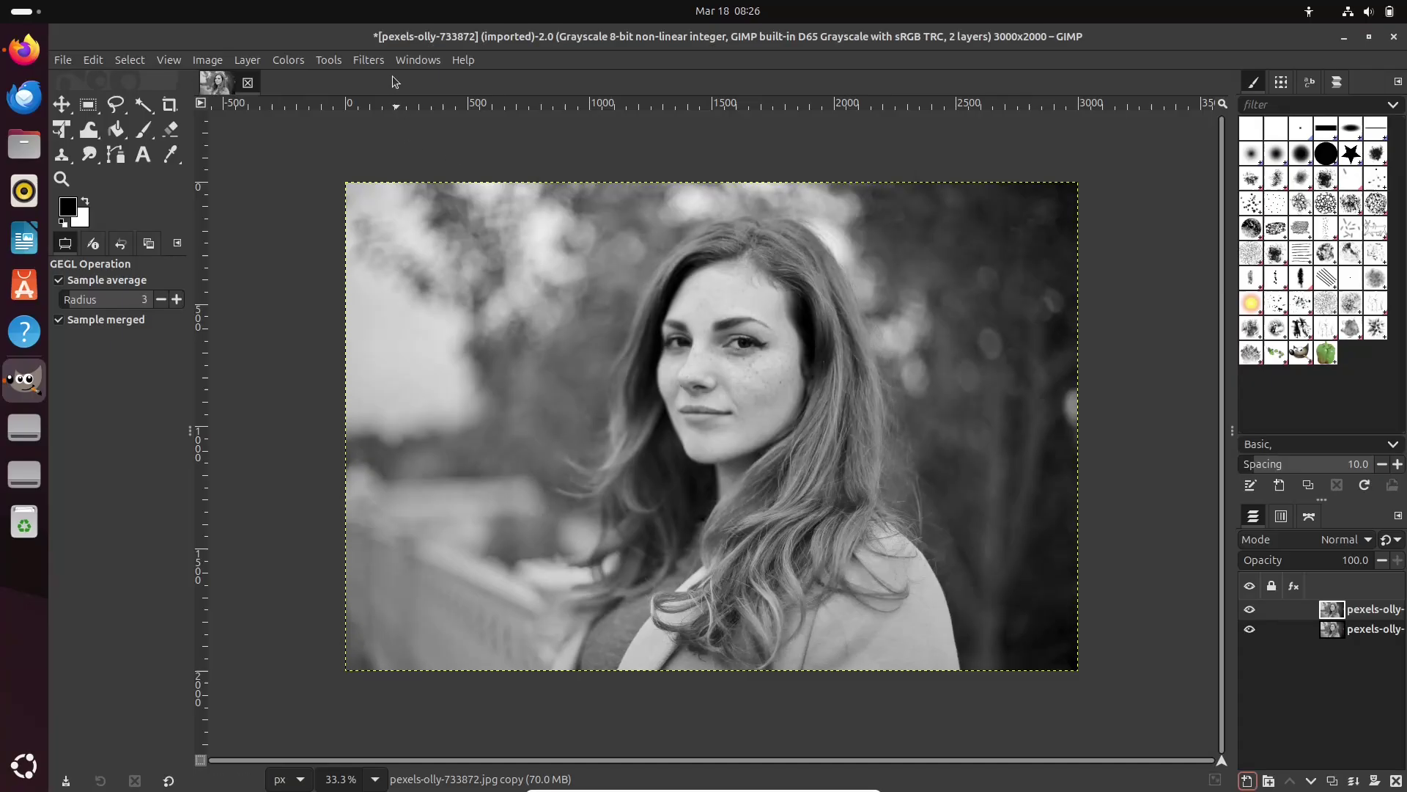
# Toggle Windows > Single-Window Mode off and back on
pyautogui.click(417, 61)
pyautogui.moveTo(422, 77)
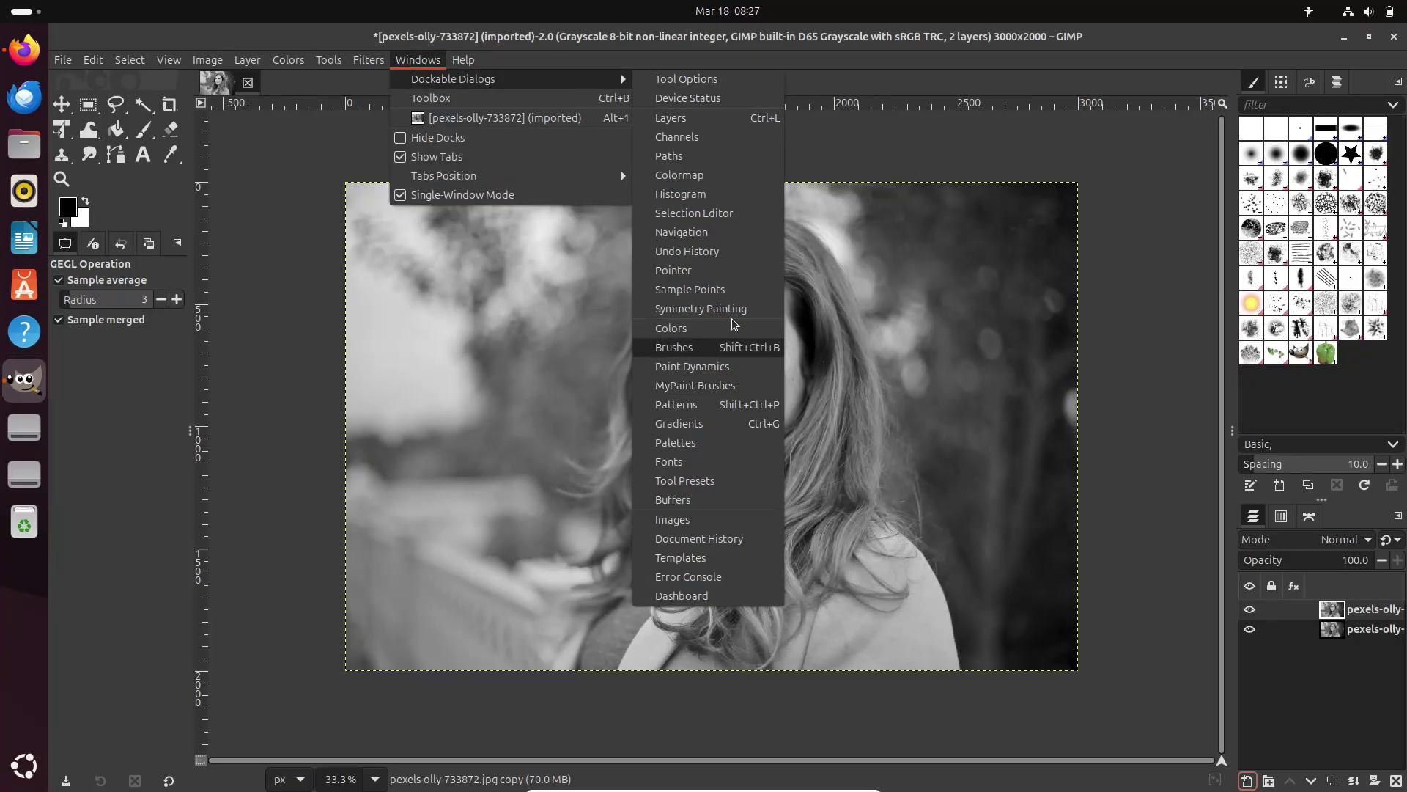
pyautogui.click(524, 194)
pyautogui.click(418, 60)
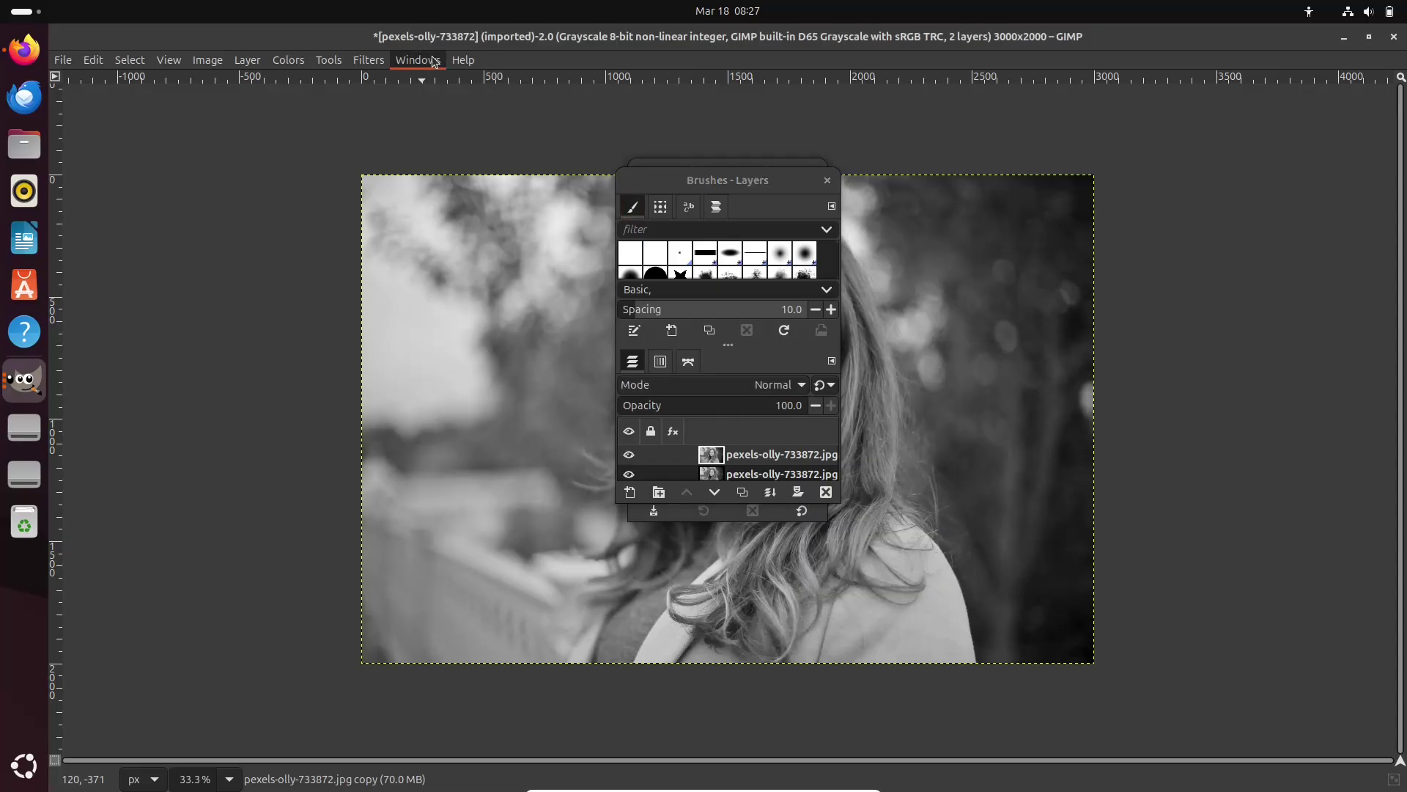
pyautogui.click(394, 233)
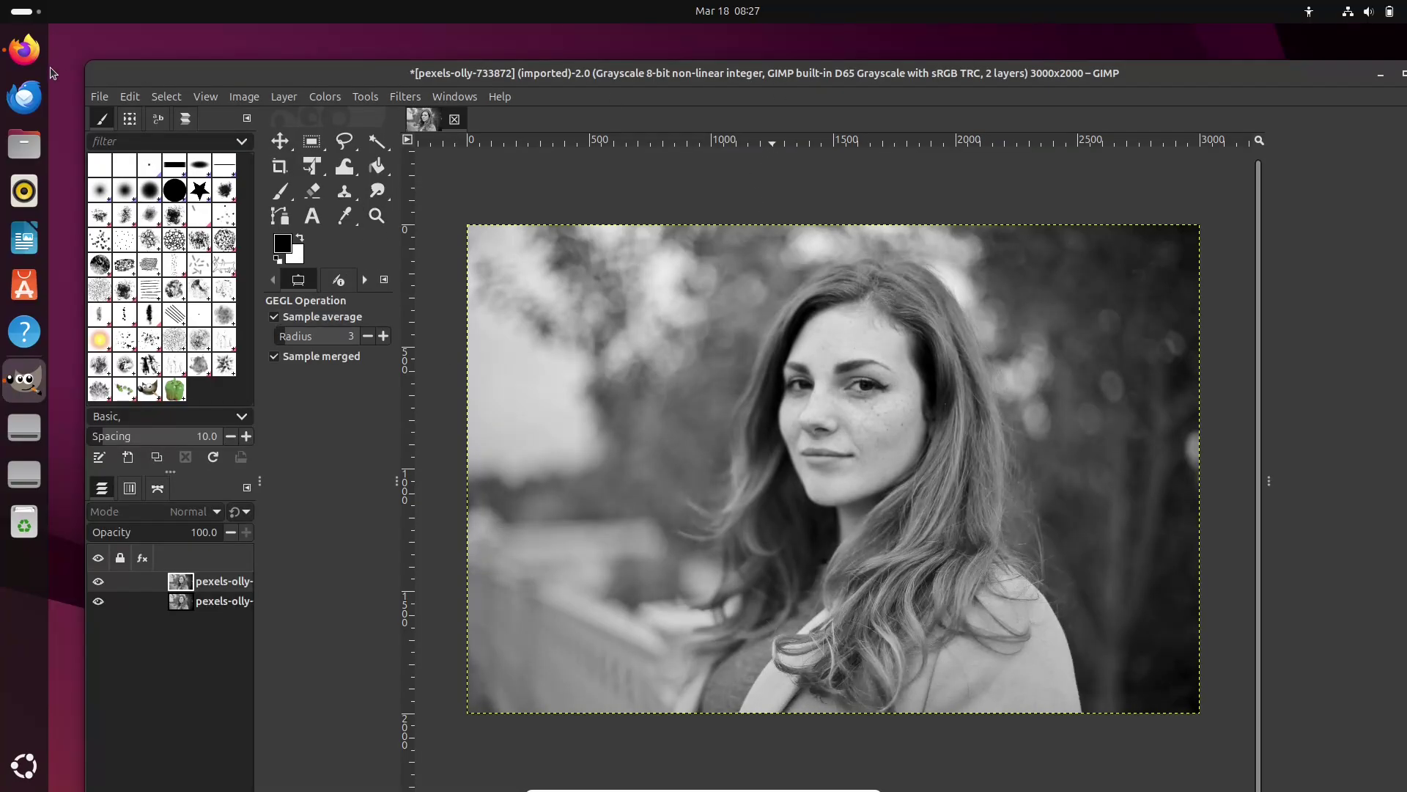
# Open Read Complete Release Notes from the GIMP 3.0 announcement and scroll to GTK3
pyautogui.click(25, 49)
pyautogui.scroll(-7, 1404, 394)
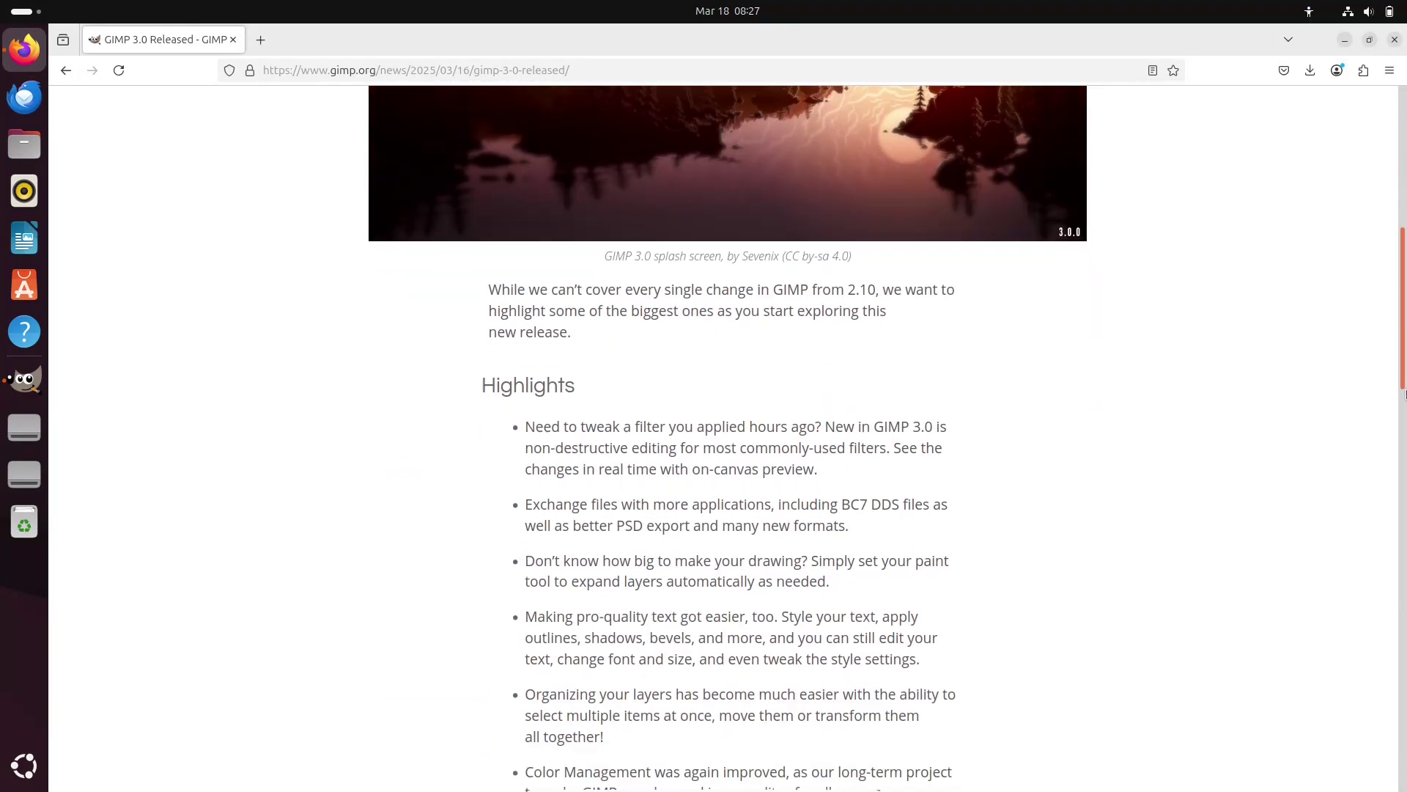
pyautogui.scroll(-10, 1404, 394)
pyautogui.click(793, 461)
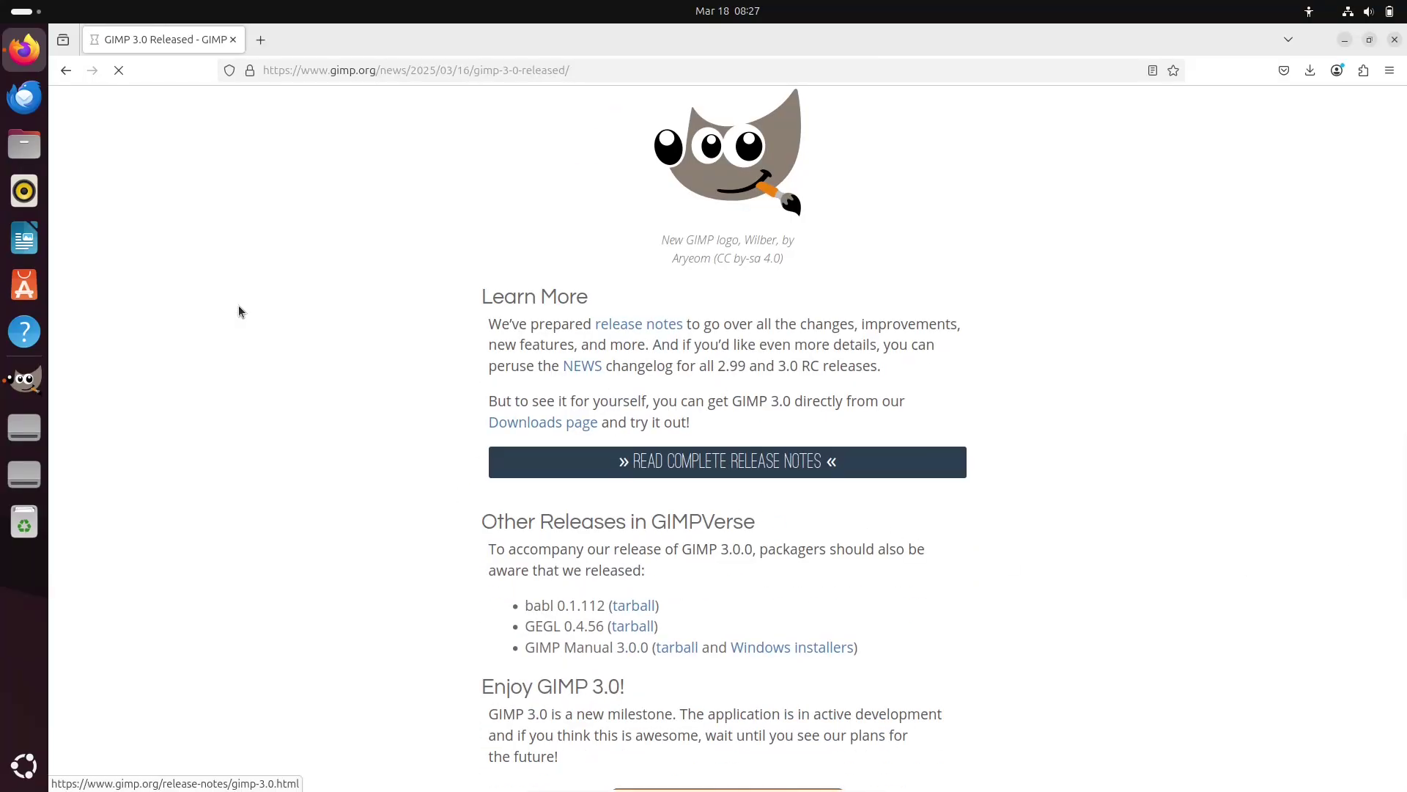
pyautogui.scroll(-5, 1404, 157)
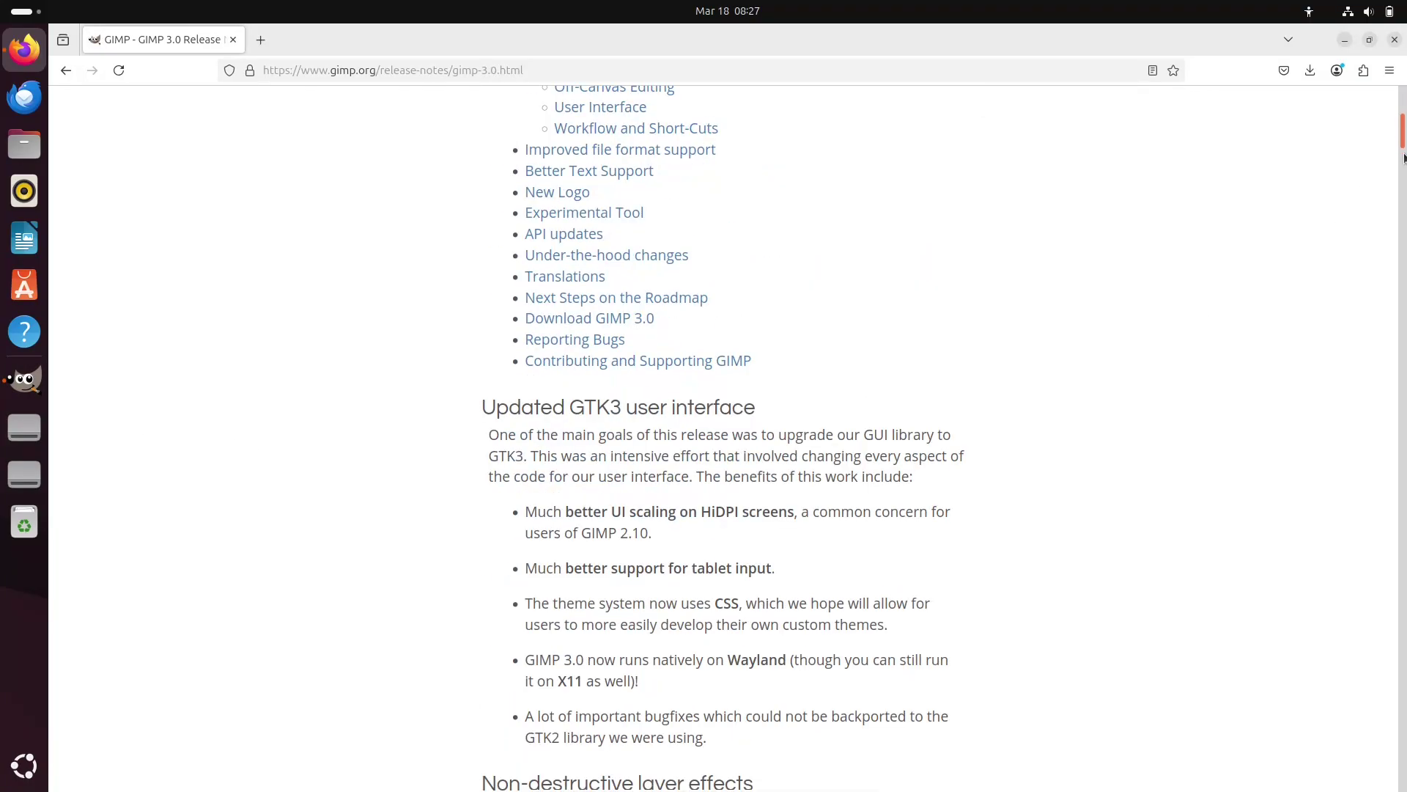
pyautogui.moveTo(1405, 158); pyautogui.dragTo(1405, 231)
pyautogui.click(35, 765)
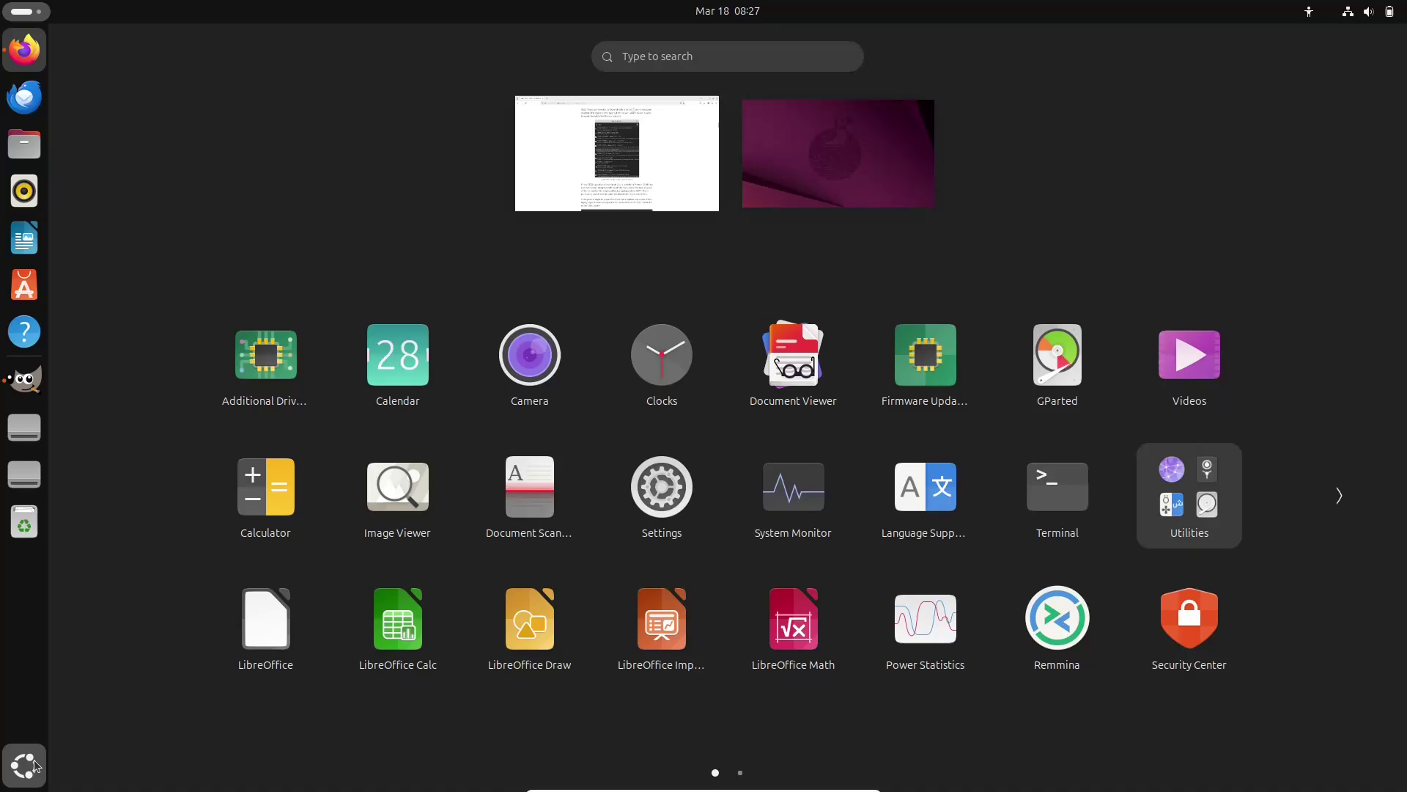
# Cancel Color Temperature in GIMP and search actions for 'color' with the / shortcut
pyautogui.click(24, 379)
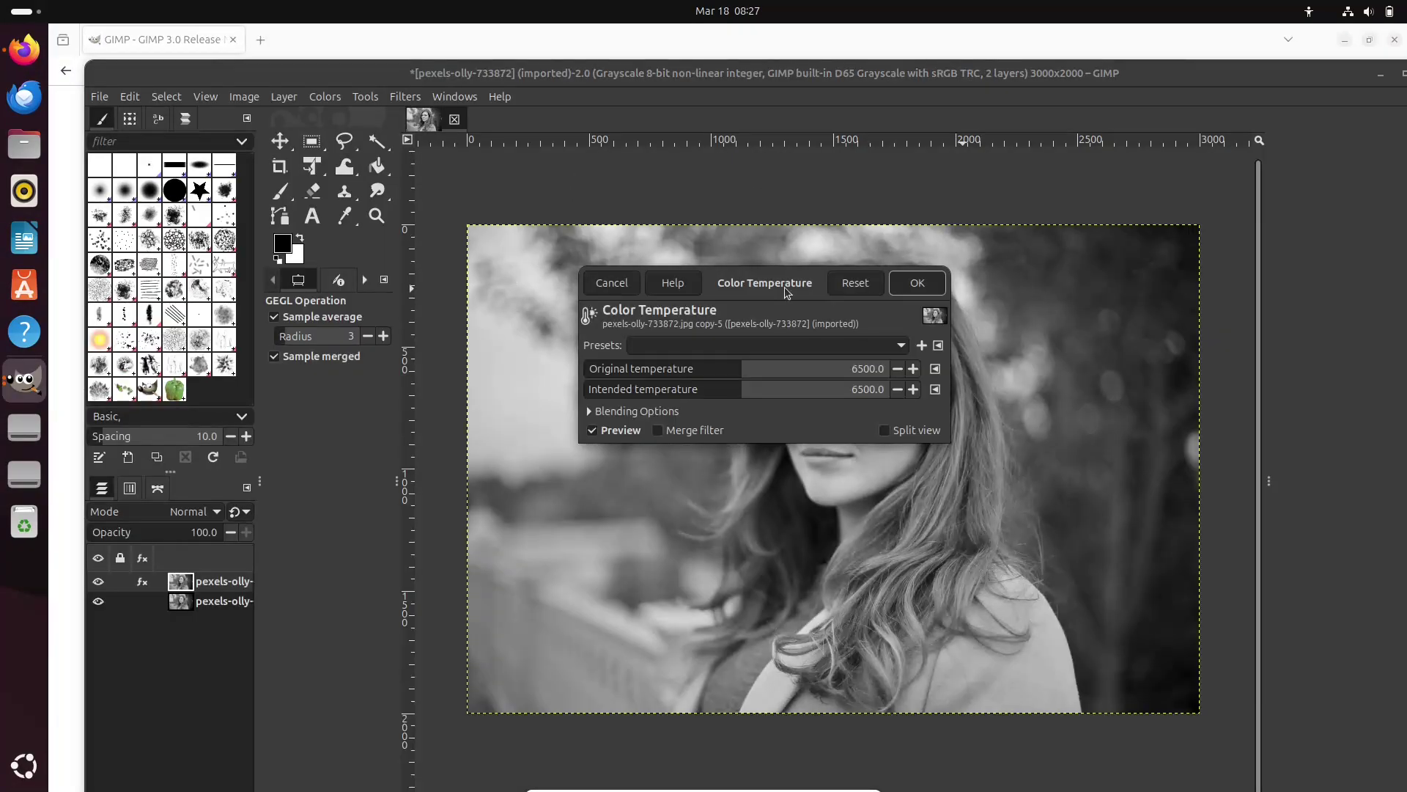
pyautogui.click(611, 282)
pyautogui.press('/')
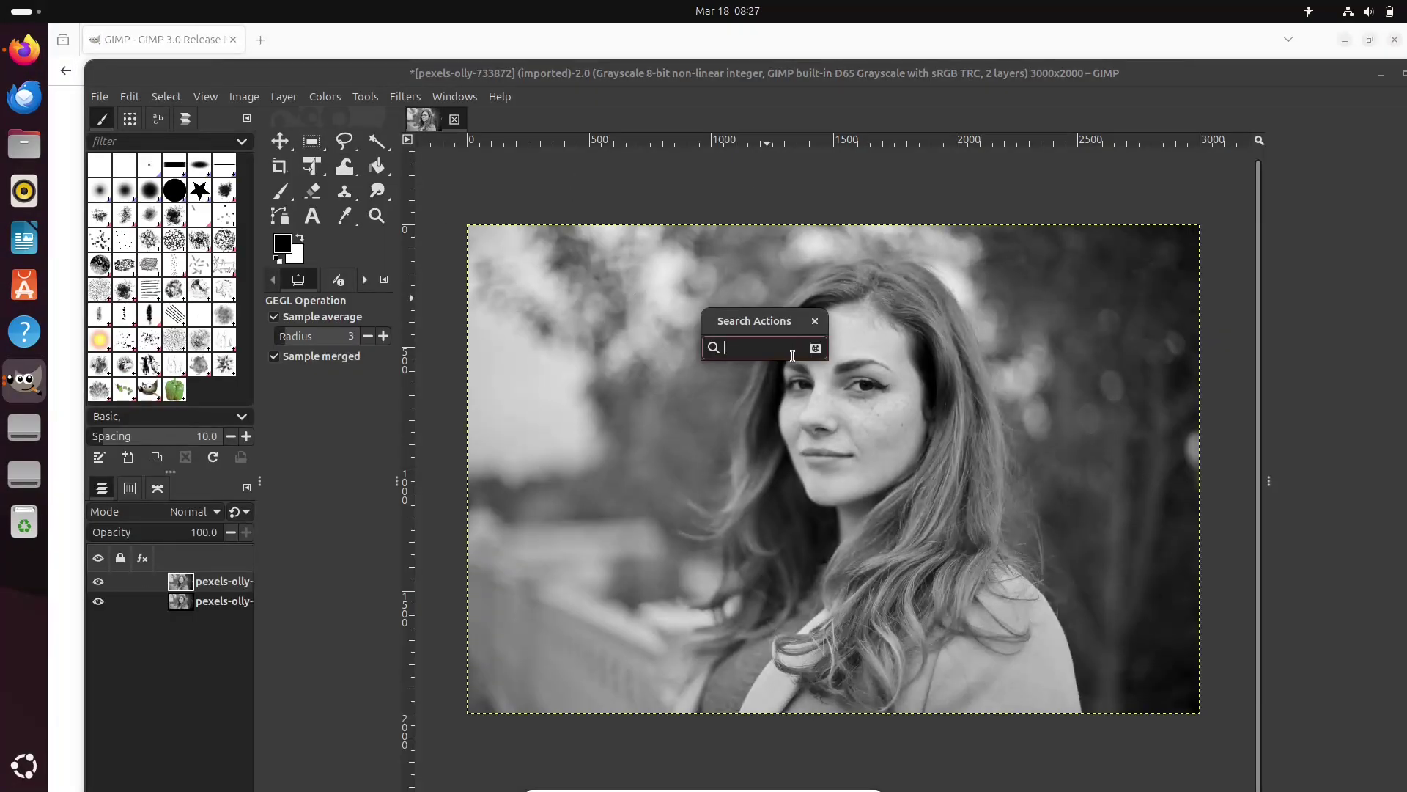
pyautogui.write('colo')
pyautogui.write('r')
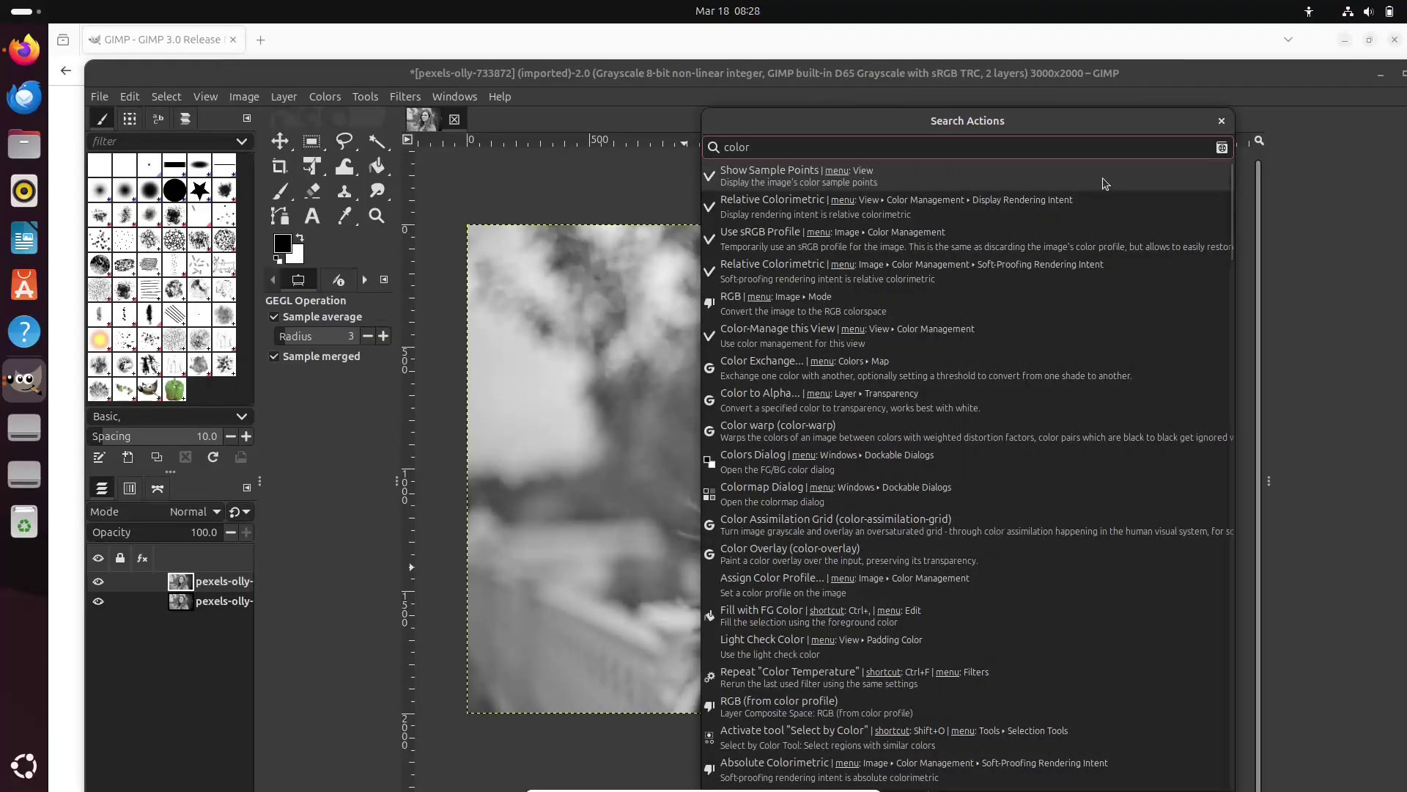
# Close Search Actions and scroll the Firefox release notes to Improved file format support
pyautogui.click(1219, 122)
pyautogui.hotkey('alt', 'Tab')
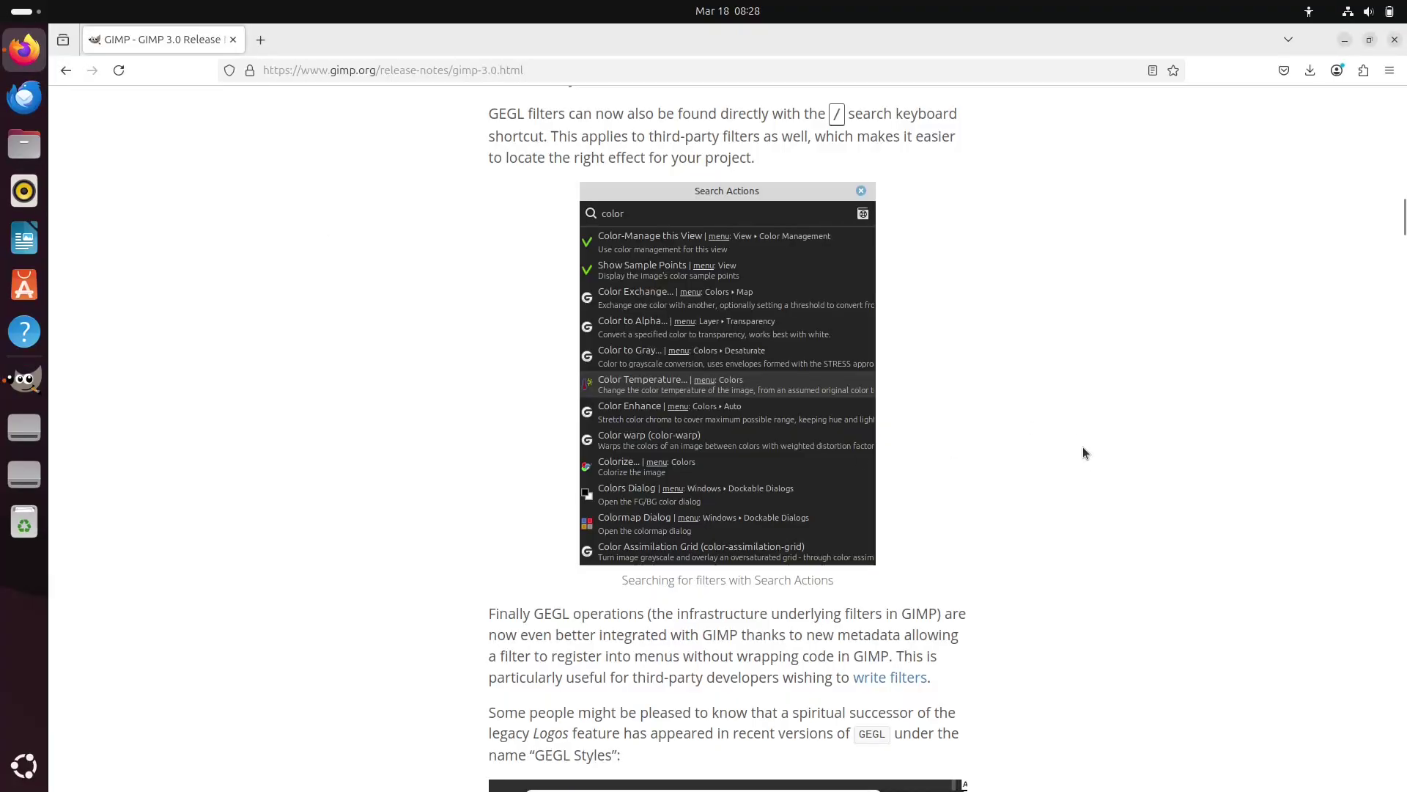
pyautogui.scroll(-5, 1083, 453)
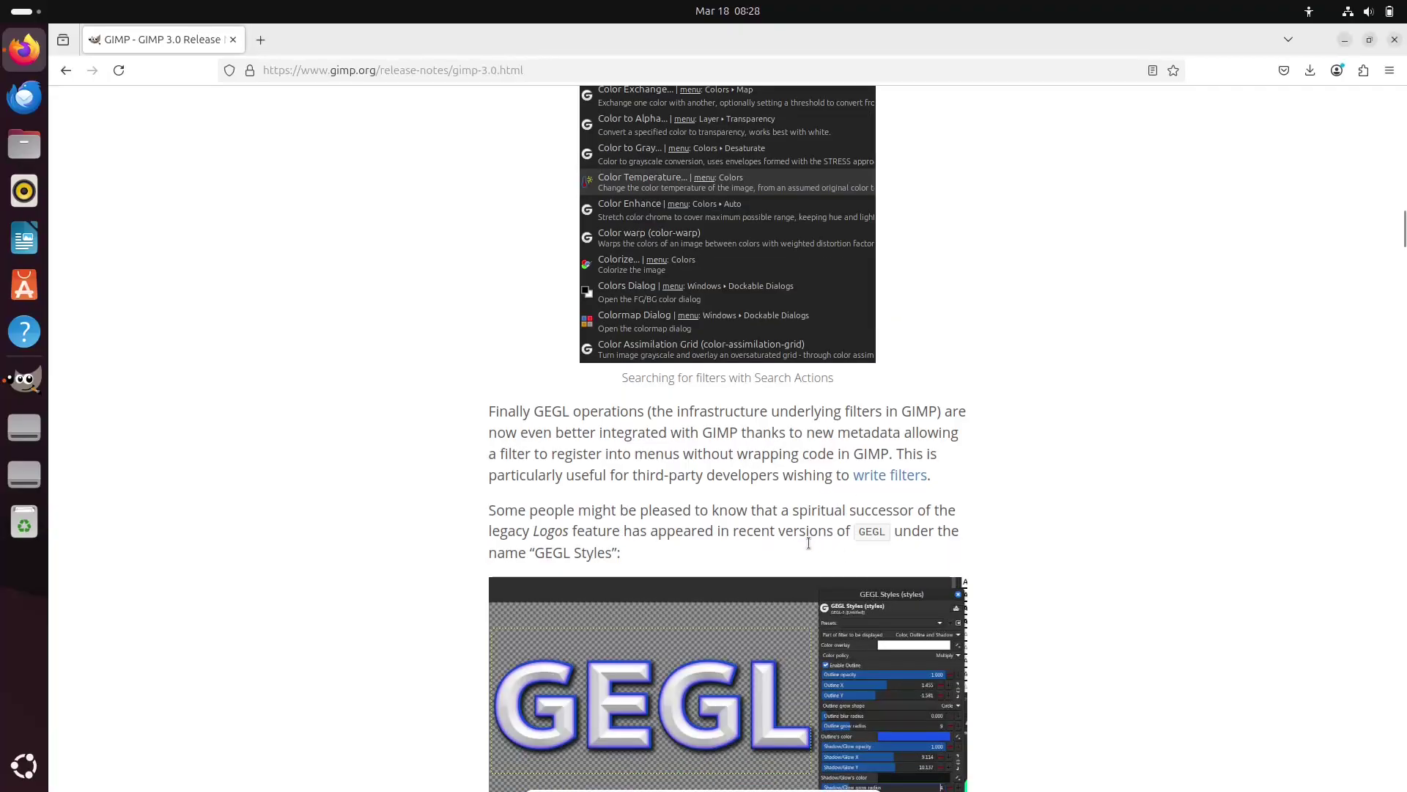
pyautogui.scroll(-8, 807, 400)
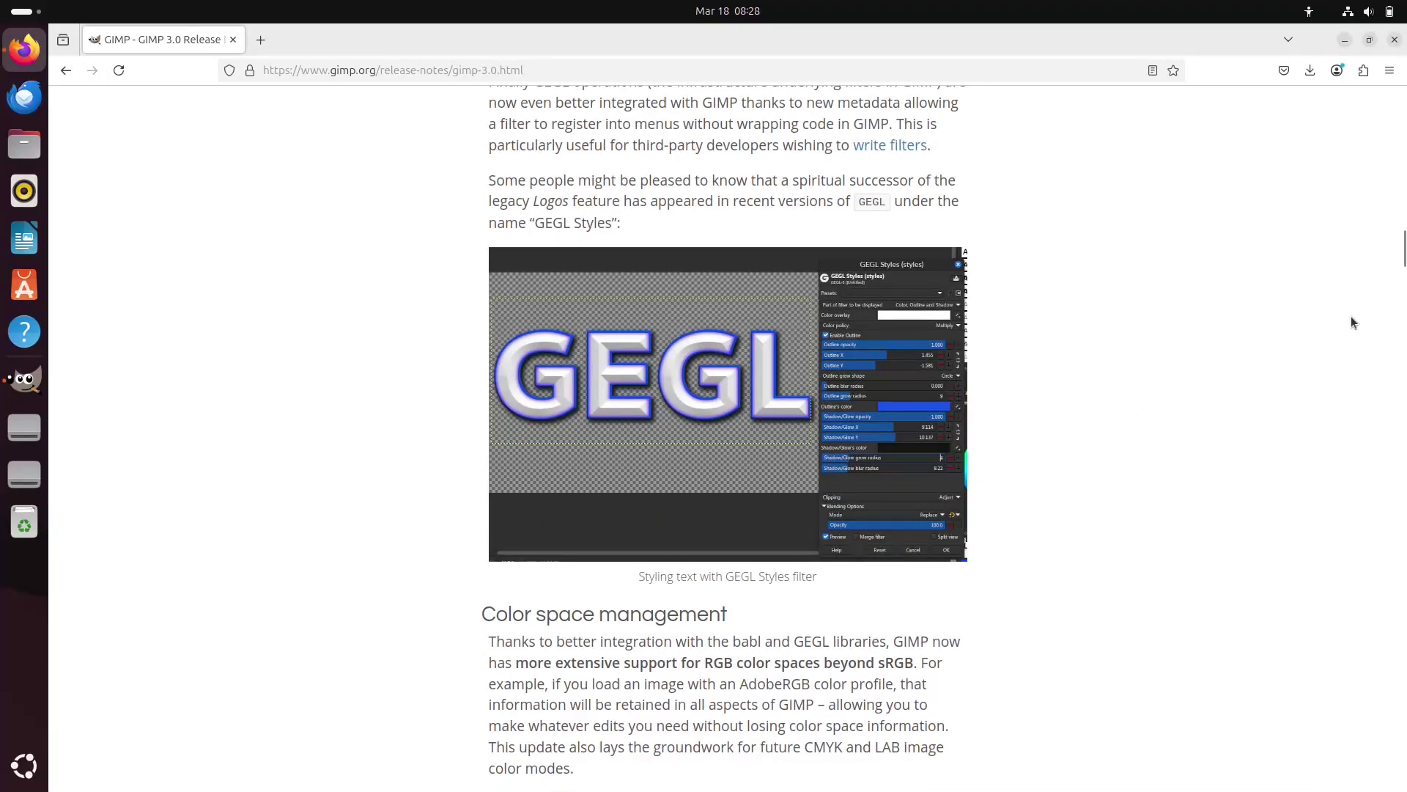
pyautogui.scroll(-15, 1353, 322)
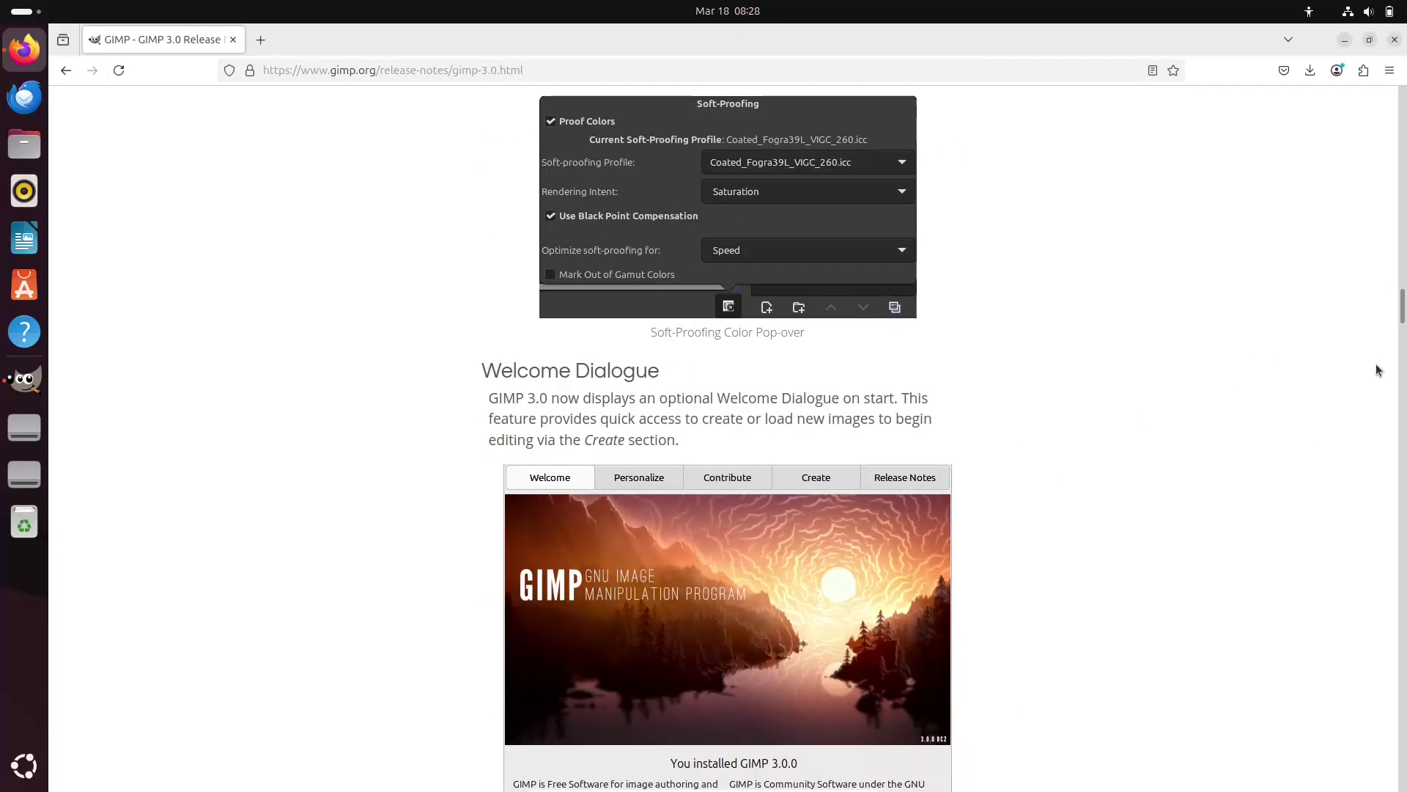
pyautogui.scroll(-20, 1377, 370)
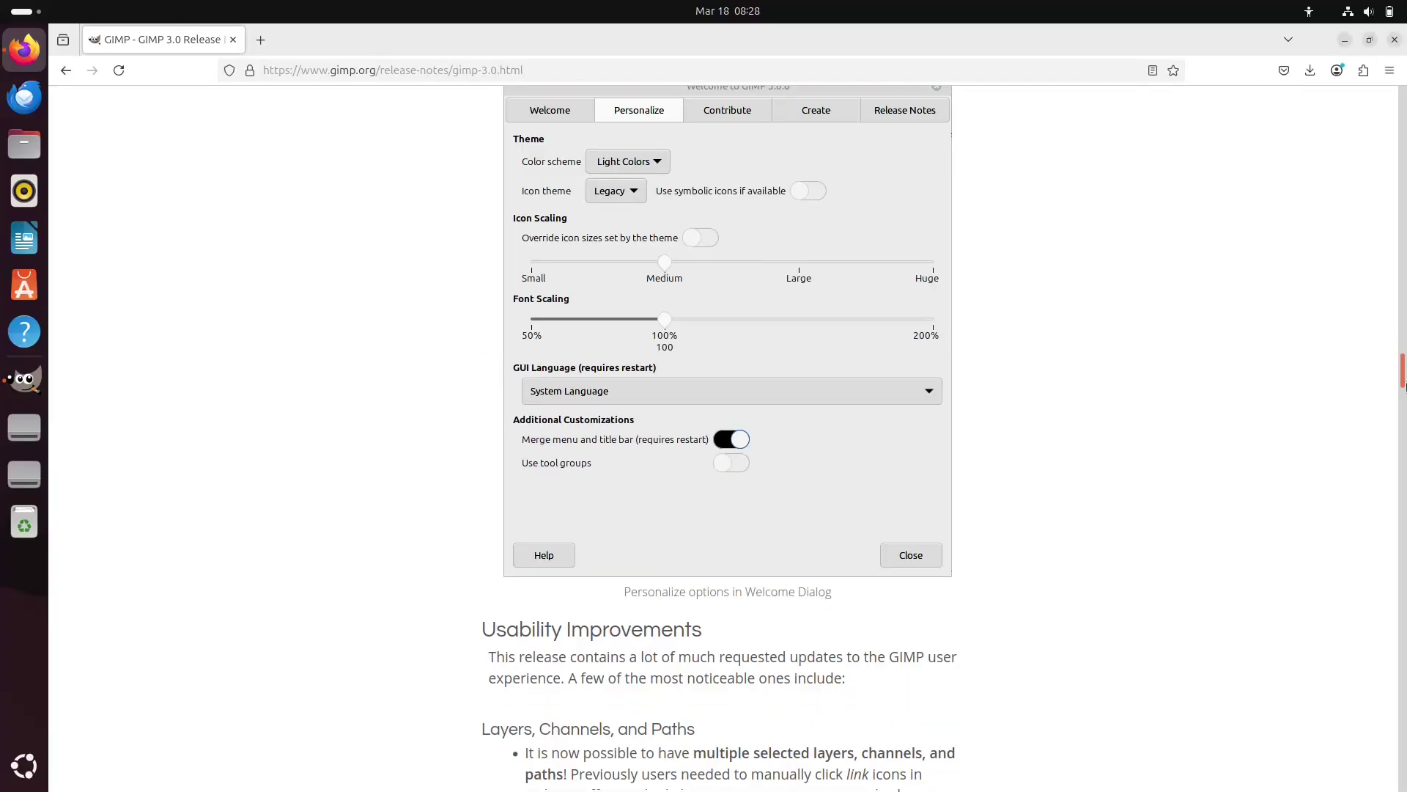
pyautogui.moveTo(1403, 385); pyautogui.dragTo(1403, 504)
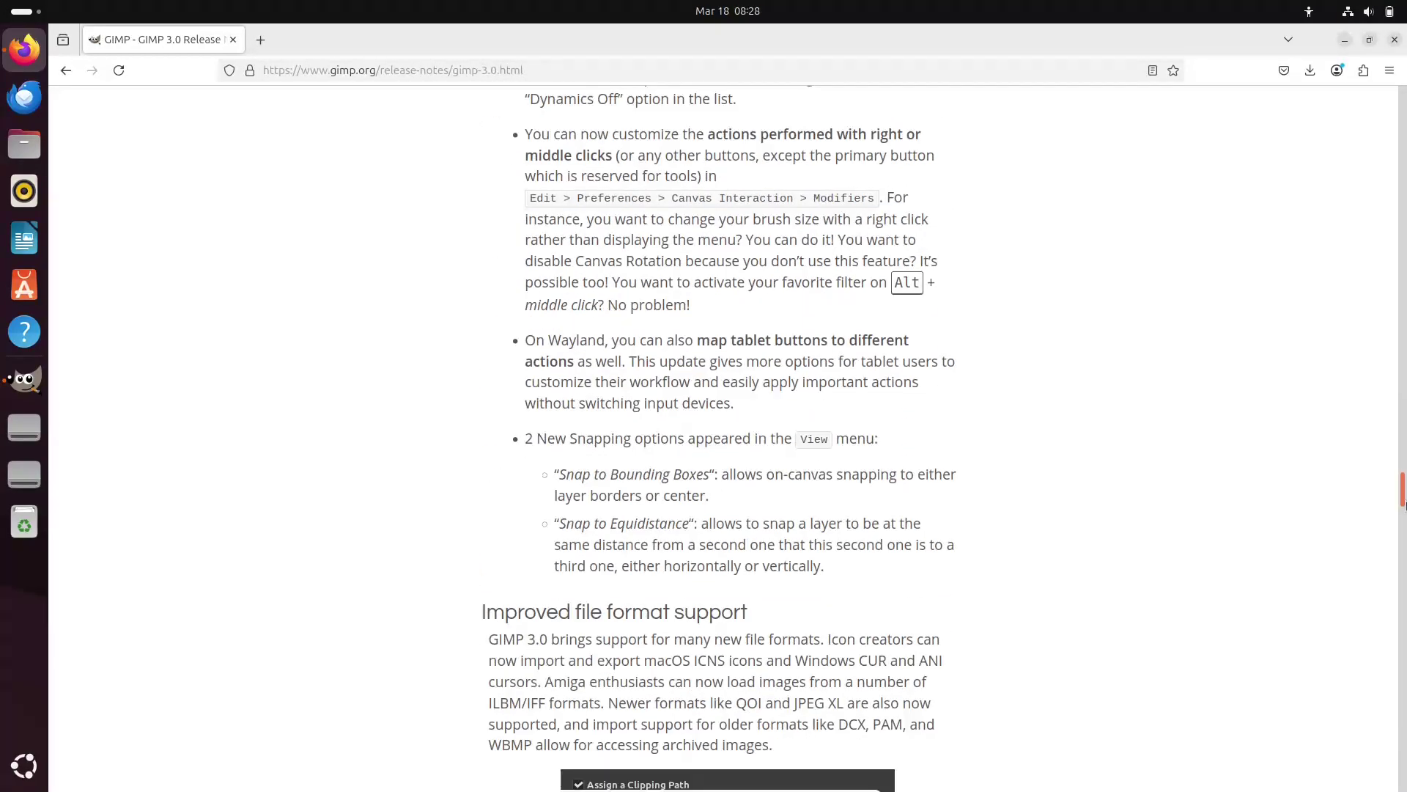
pyautogui.click(24, 379)
pyautogui.click(130, 96)
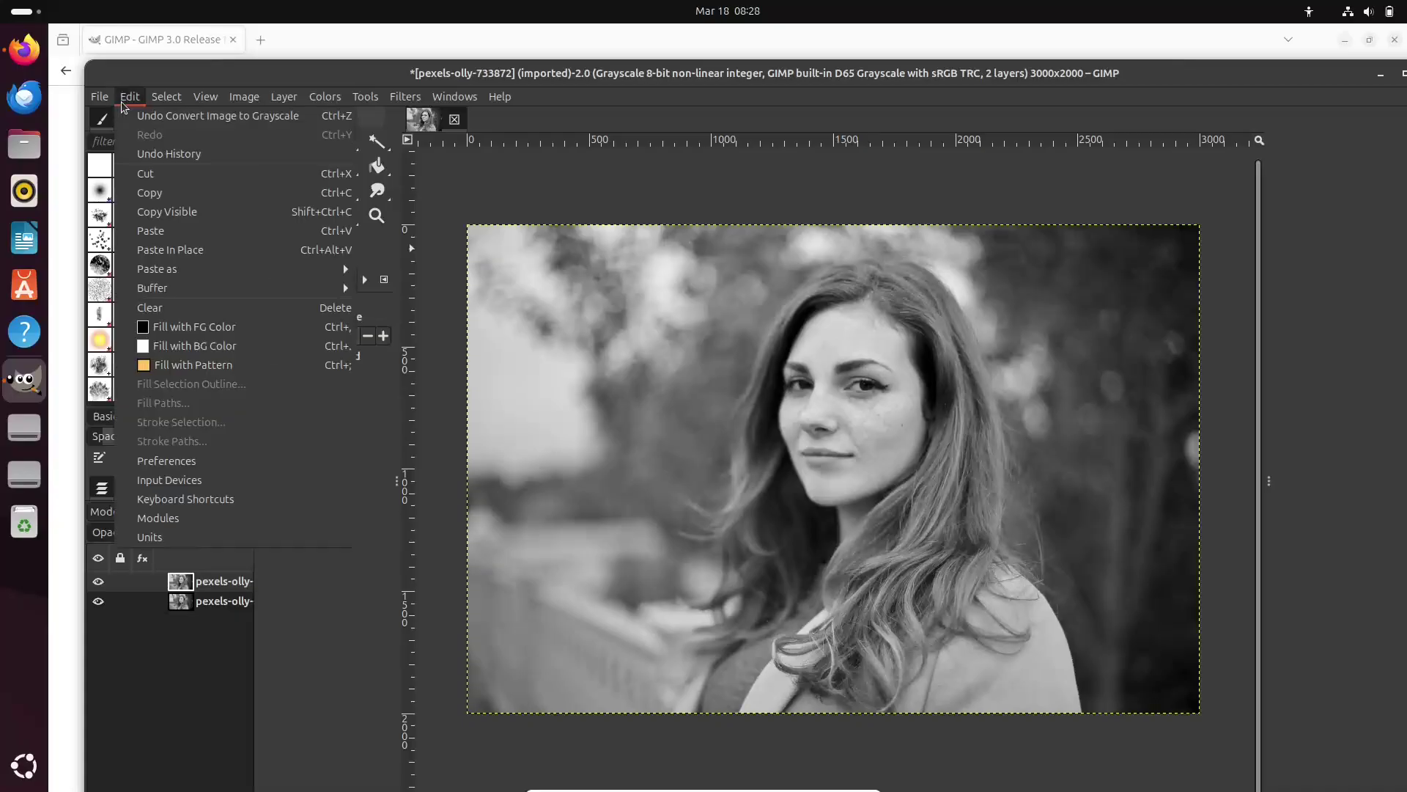
pyautogui.click(173, 456)
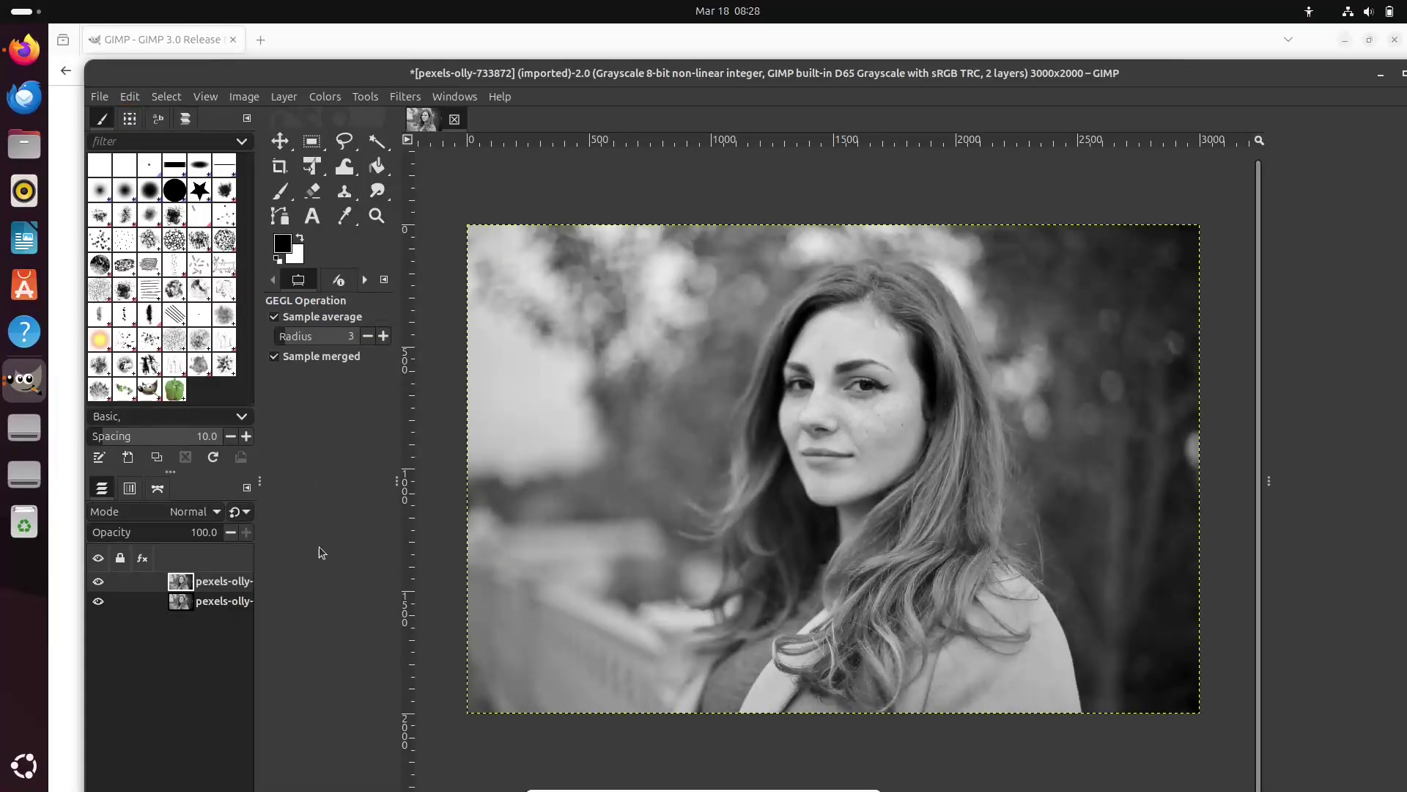
pyautogui.click(495, 519)
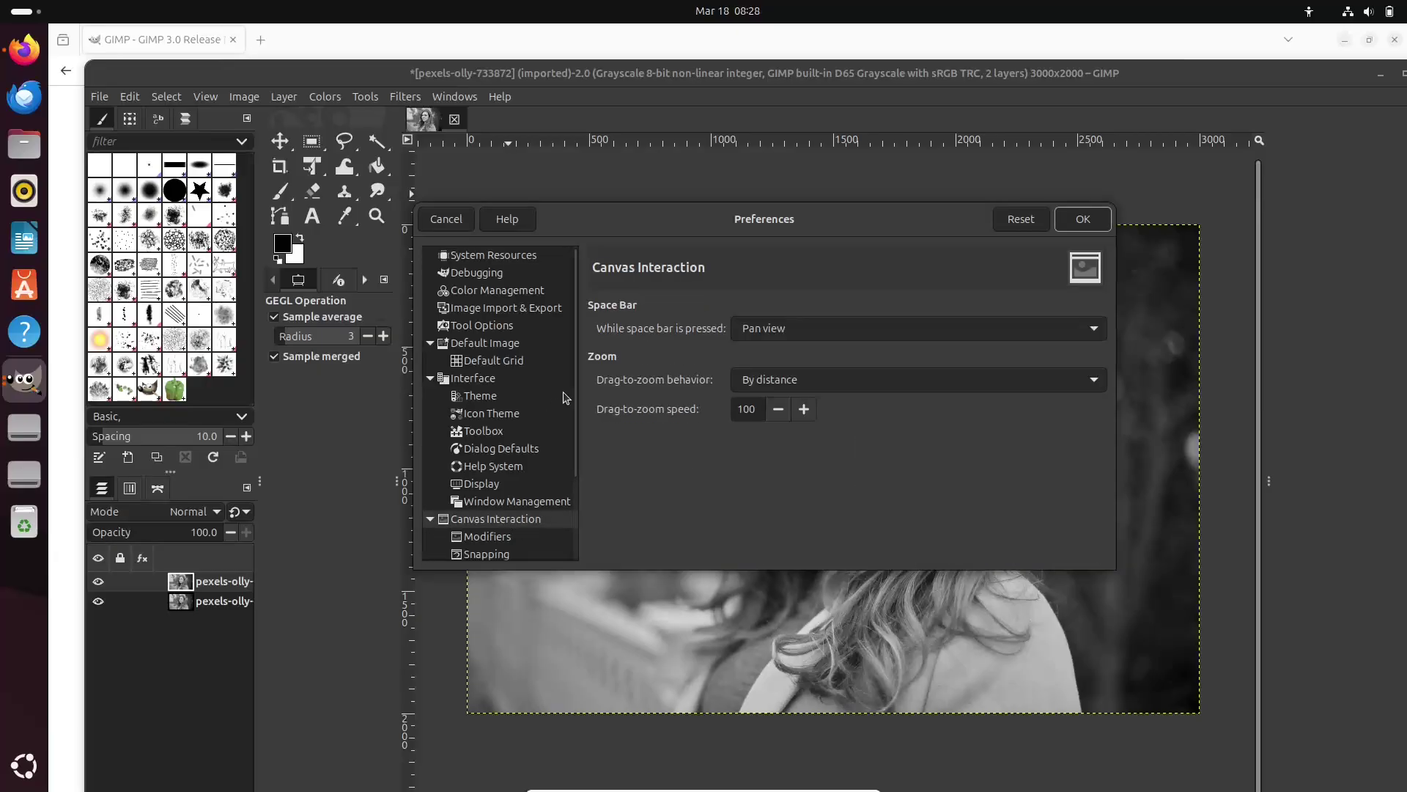
pyautogui.scroll(-3, 565, 398)
pyautogui.click(469, 551)
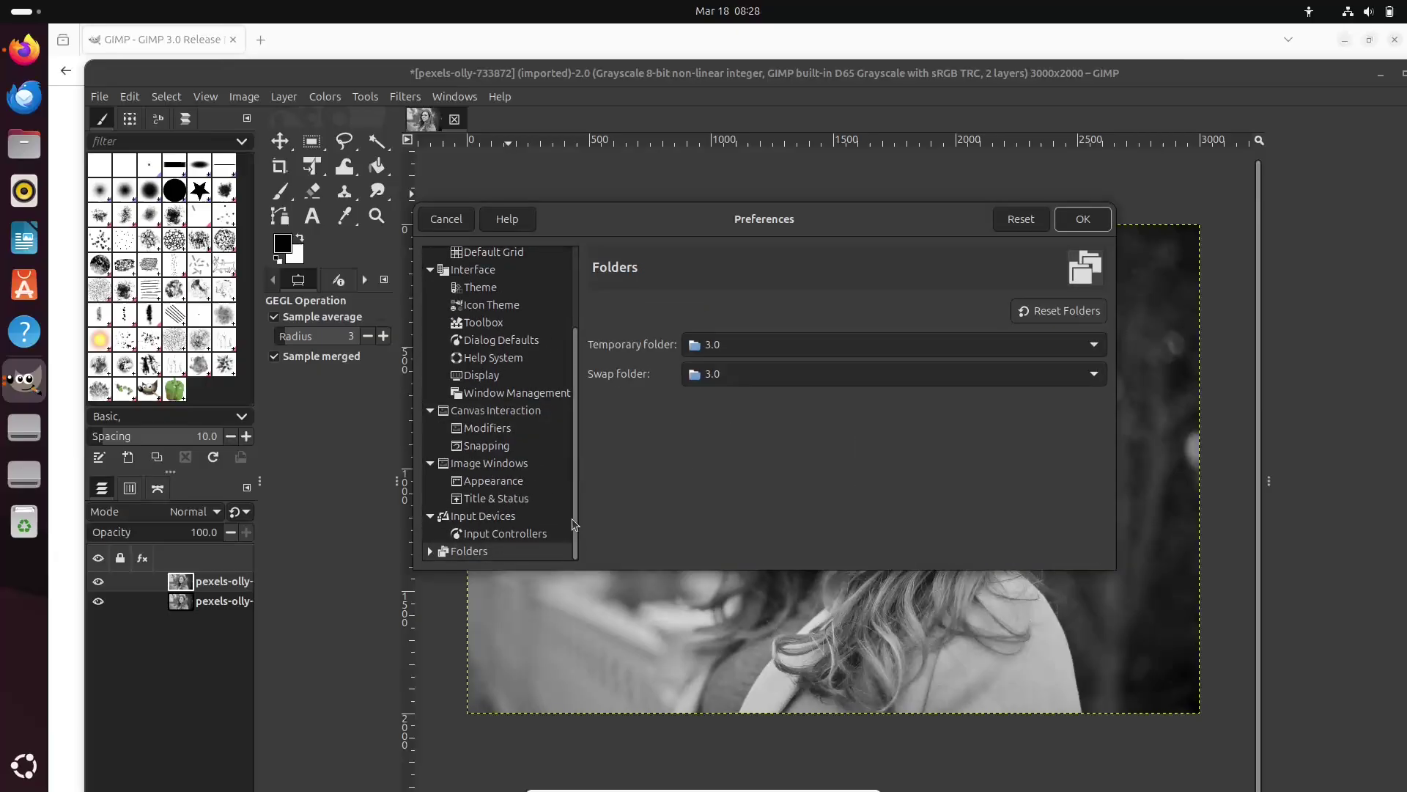
pyautogui.click(513, 533)
pyautogui.click(498, 516)
pyautogui.click(506, 499)
pyautogui.click(517, 478)
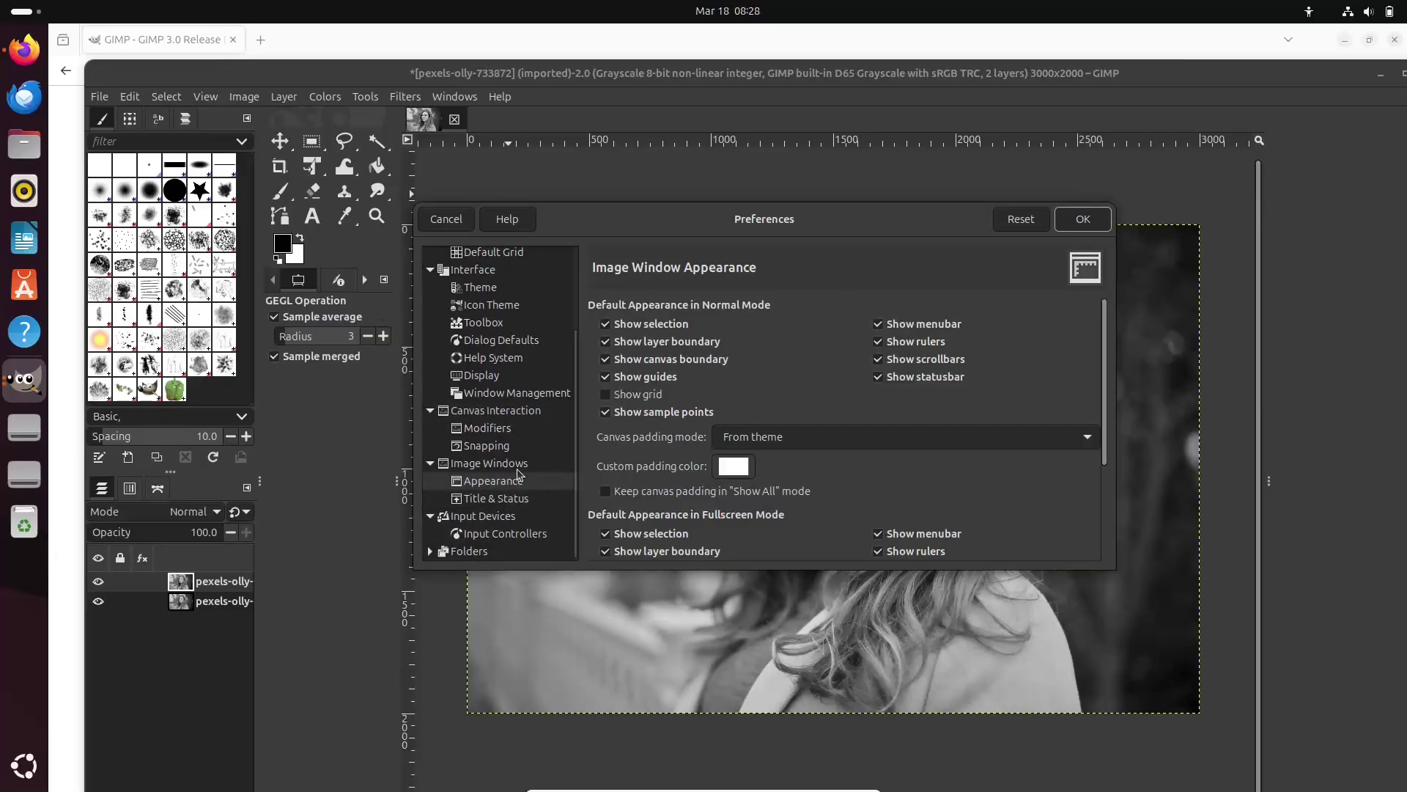
pyautogui.click(506, 463)
pyautogui.click(499, 446)
pyautogui.click(502, 428)
pyautogui.click(508, 410)
pyautogui.click(513, 393)
pyautogui.click(509, 374)
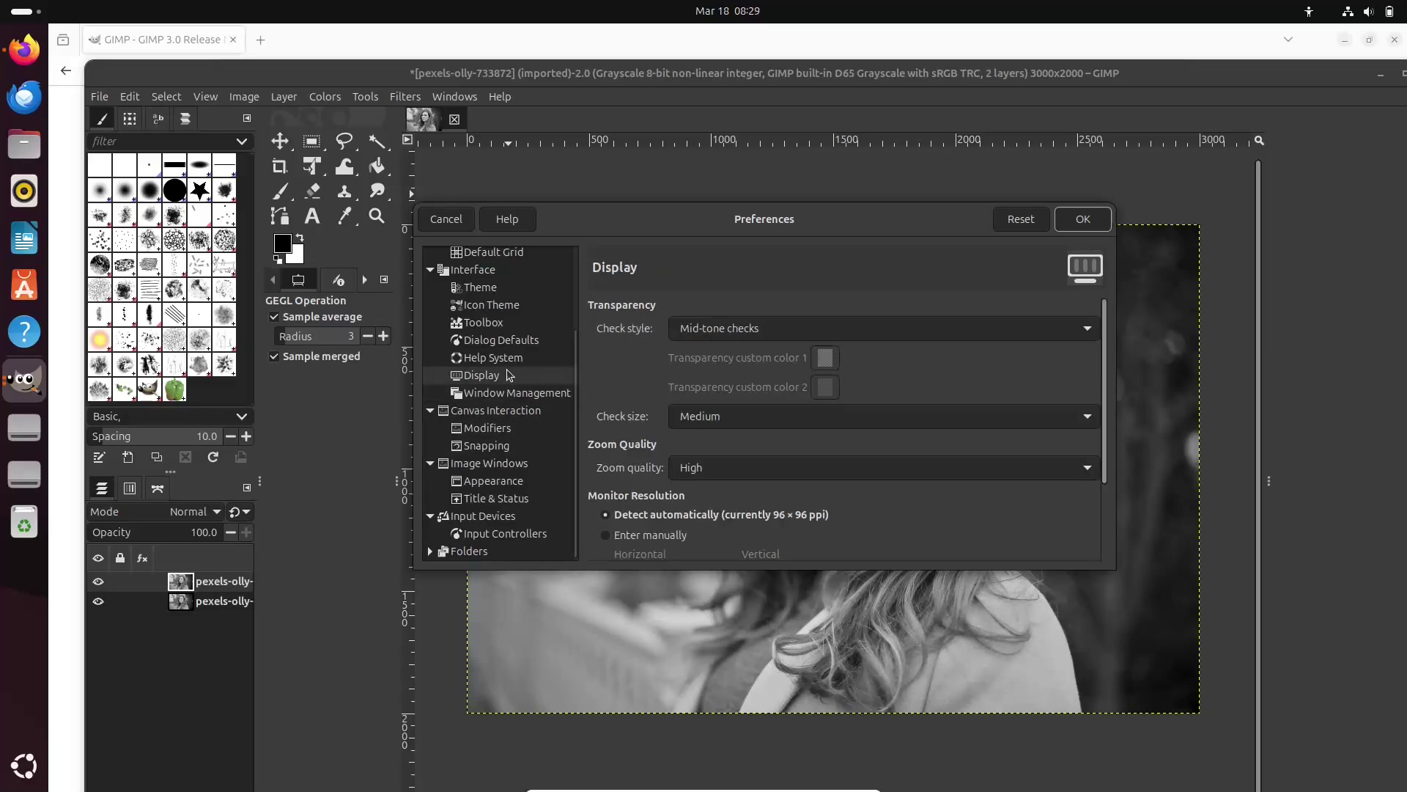
pyautogui.click(510, 357)
pyautogui.click(510, 339)
pyautogui.click(505, 323)
pyautogui.click(506, 304)
pyautogui.click(499, 287)
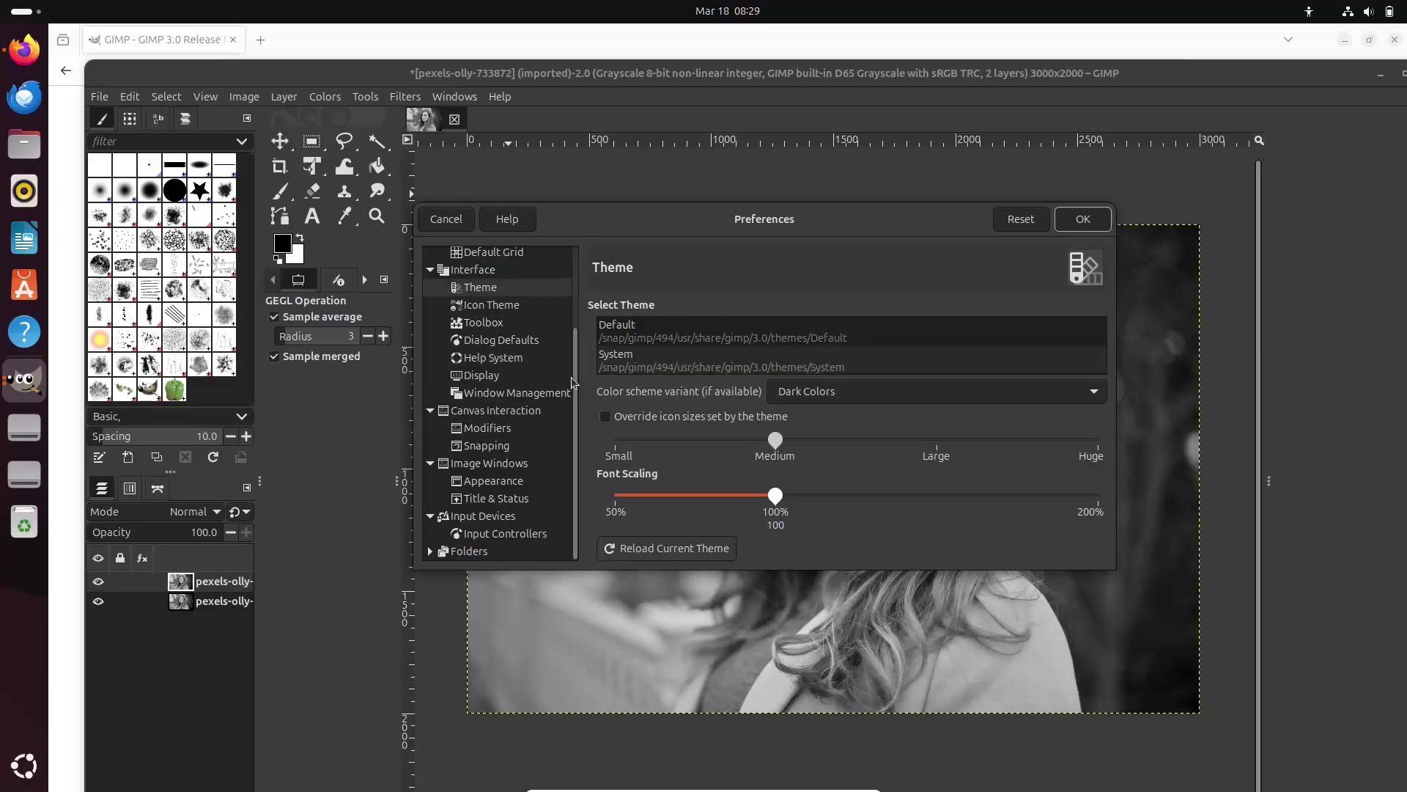
pyautogui.scroll(3, 572, 382)
pyautogui.click(506, 374)
pyautogui.click(506, 356)
pyautogui.click(508, 339)
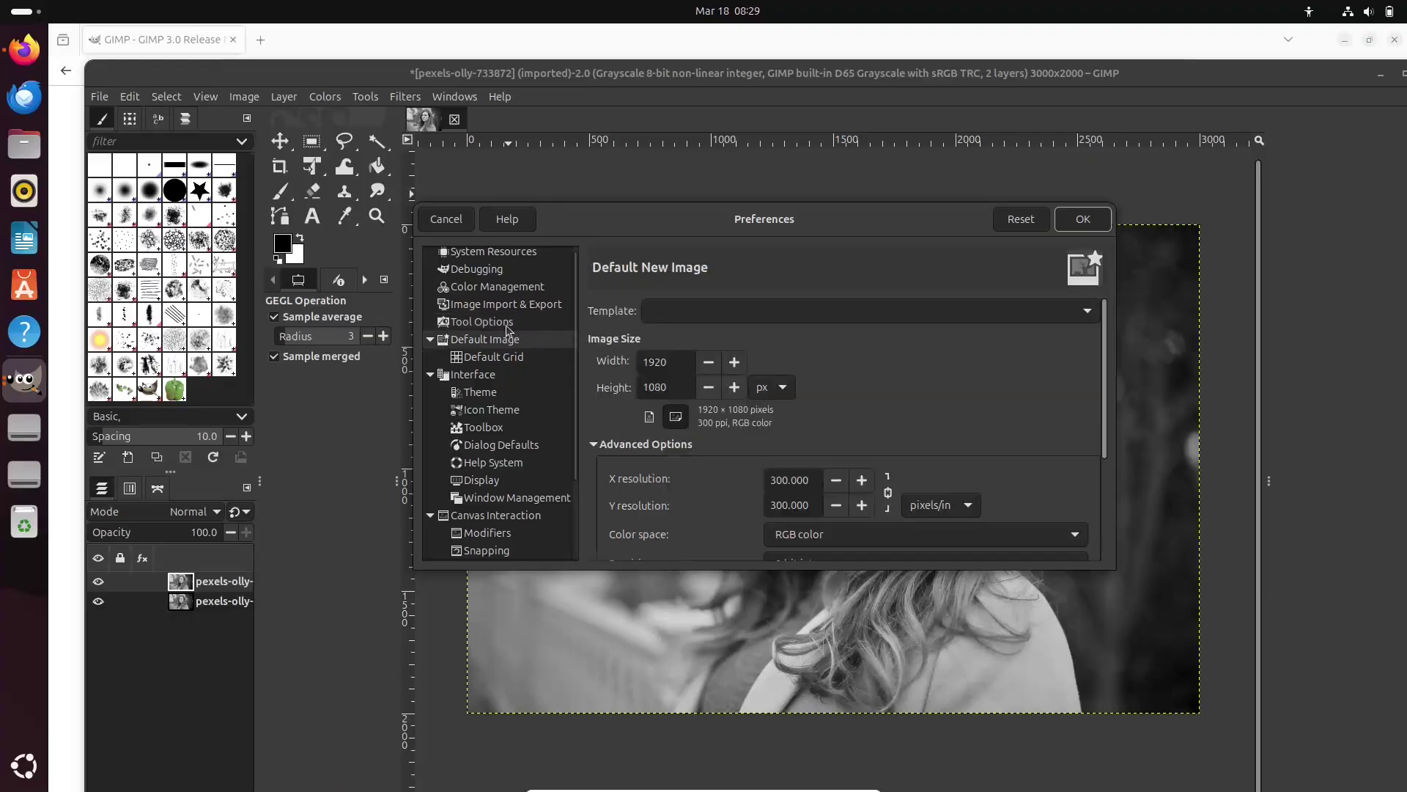
pyautogui.click(506, 304)
pyautogui.click(502, 286)
pyautogui.click(513, 269)
pyautogui.click(517, 252)
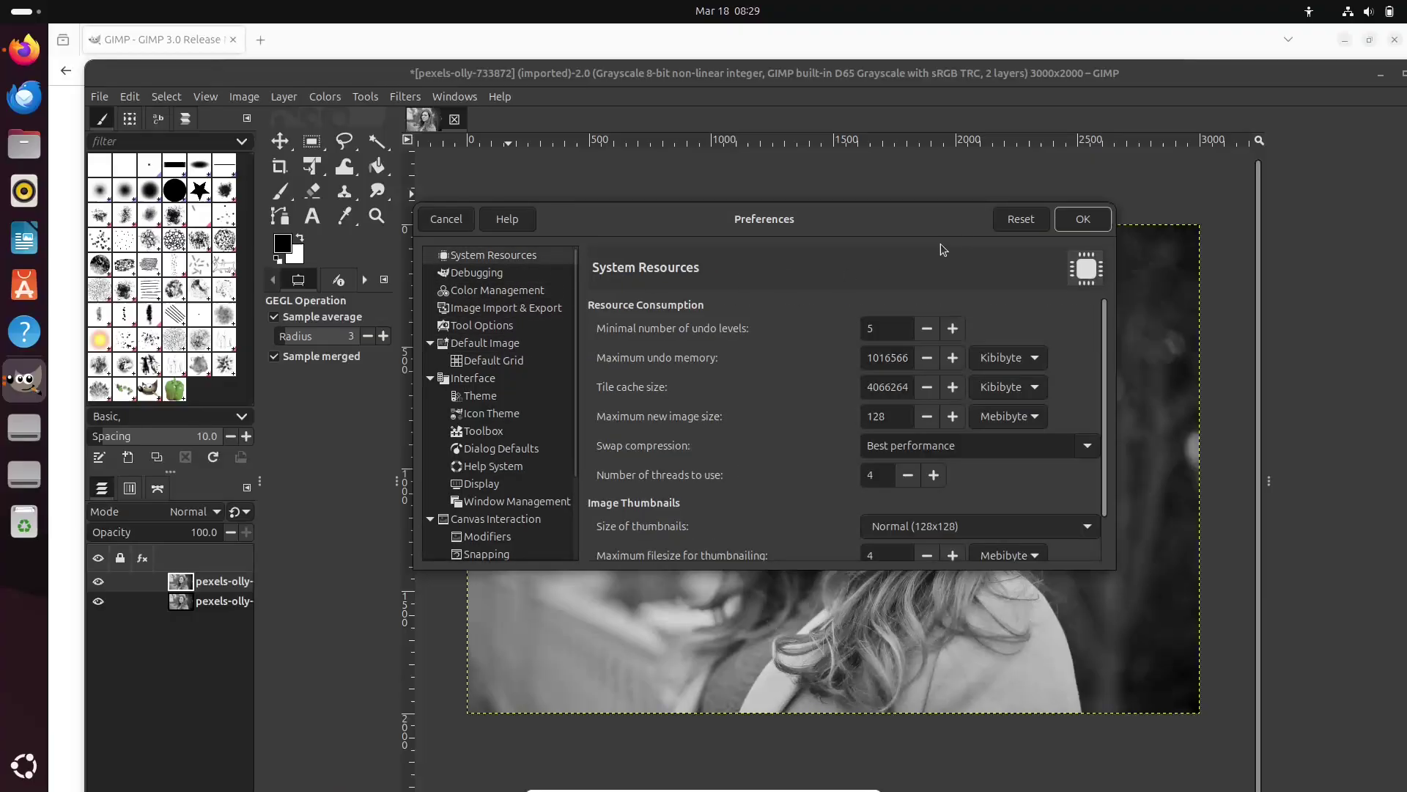
pyautogui.click(446, 219)
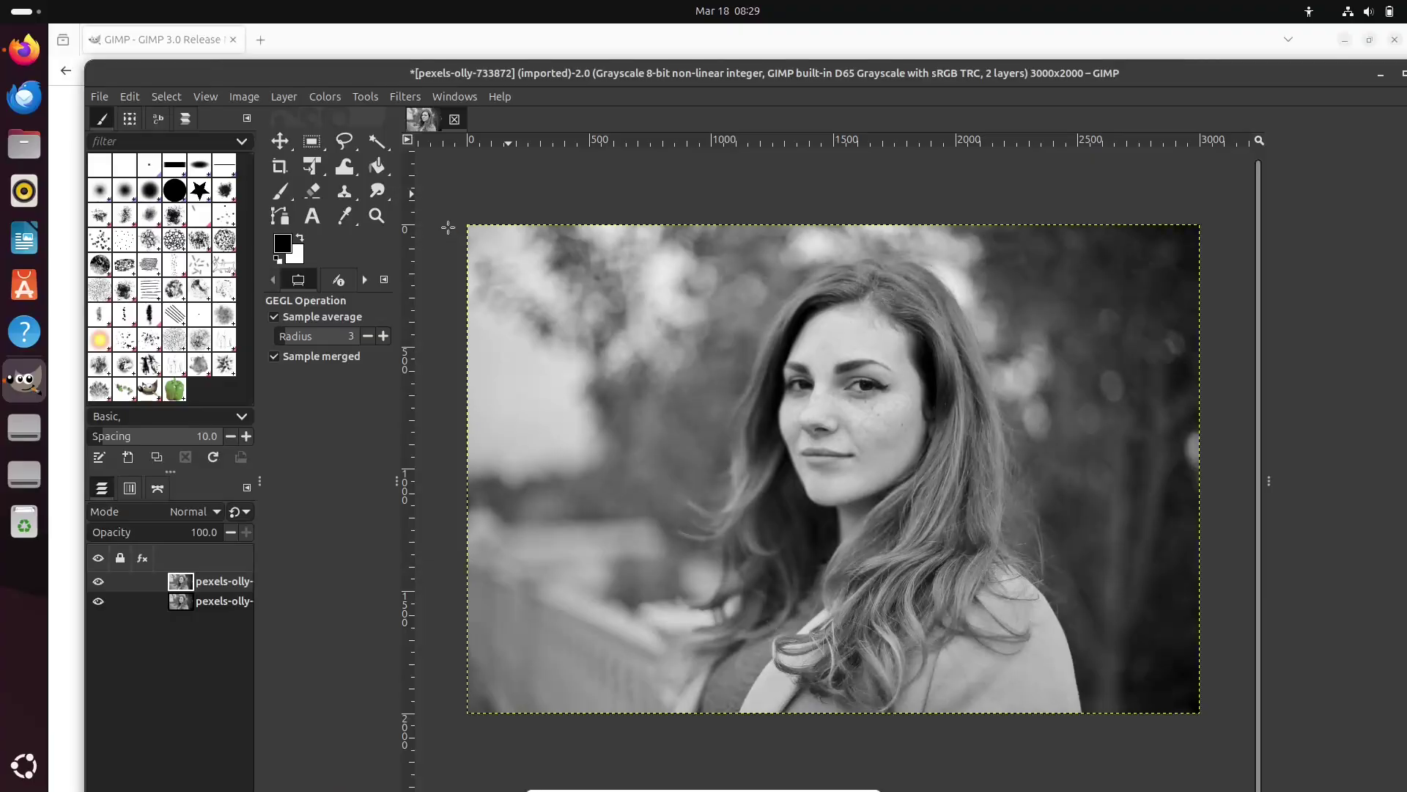
# Scroll the GIMP 3.0 release notes in Firefox to the end, then close that window
pyautogui.click(72, 183)
pyautogui.moveTo(1401, 488); pyautogui.dragTo(1389, 775)
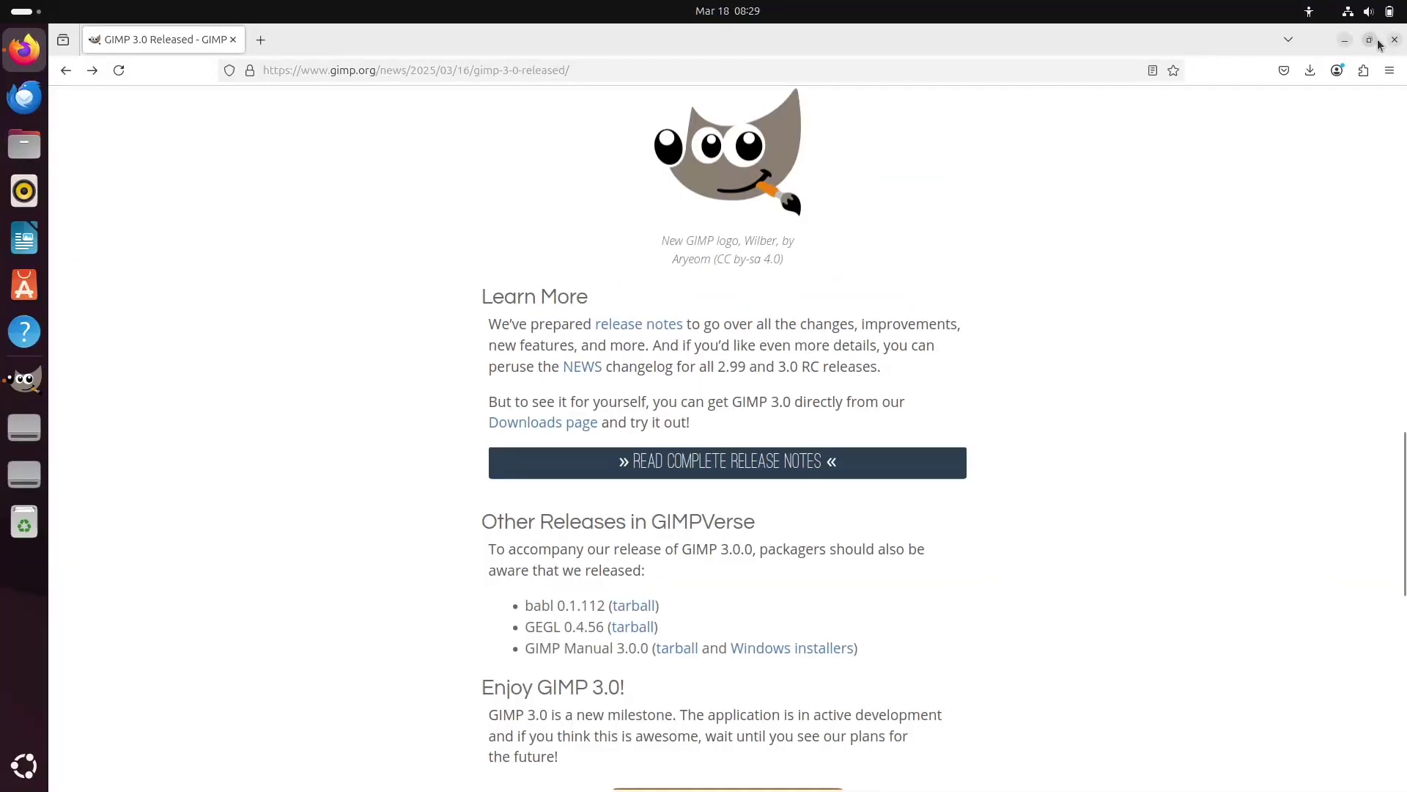
pyautogui.click(1394, 40)
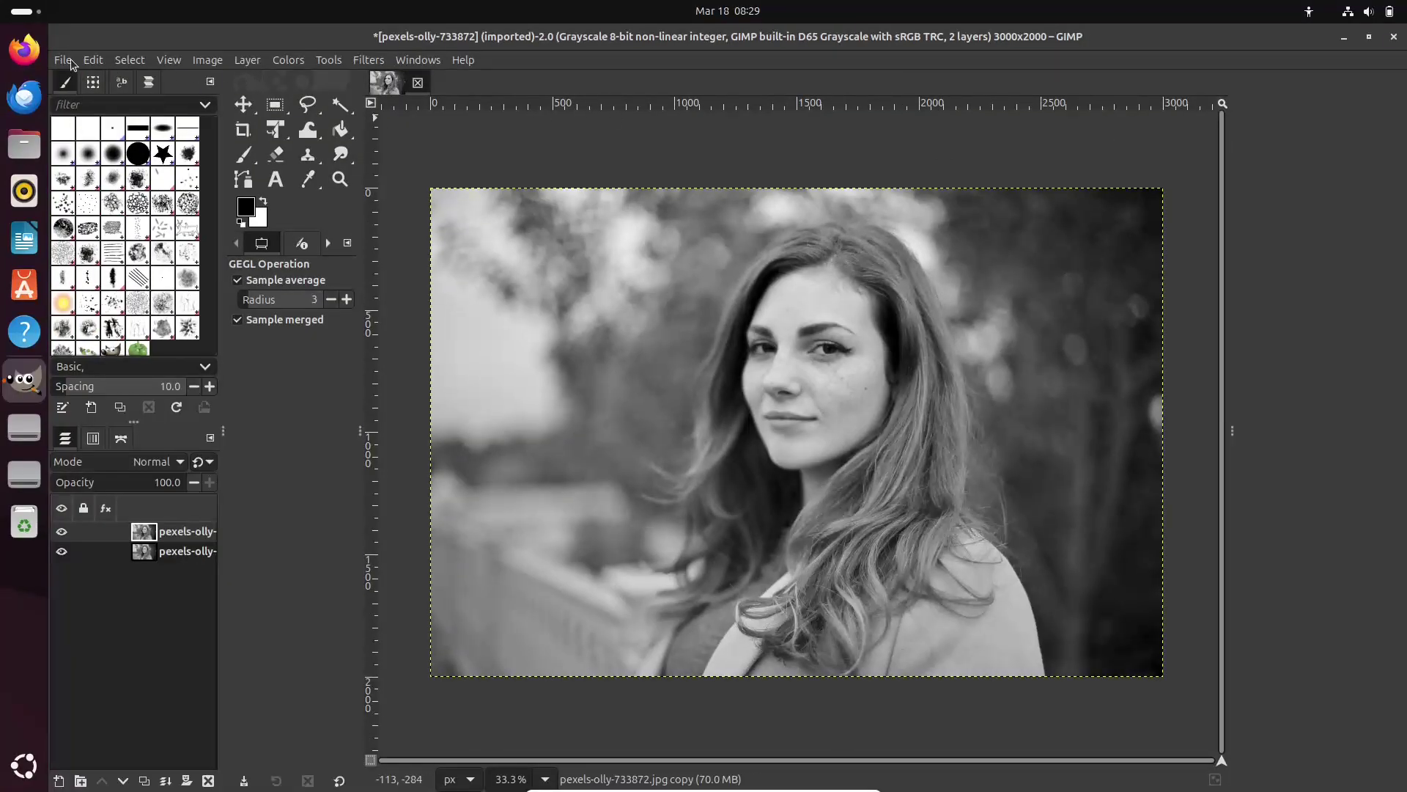
# Browse the File, Edit, View and Image menus and dismiss Canvas Size unchanged
pyautogui.click(71, 63)
pyautogui.moveTo(92, 62)
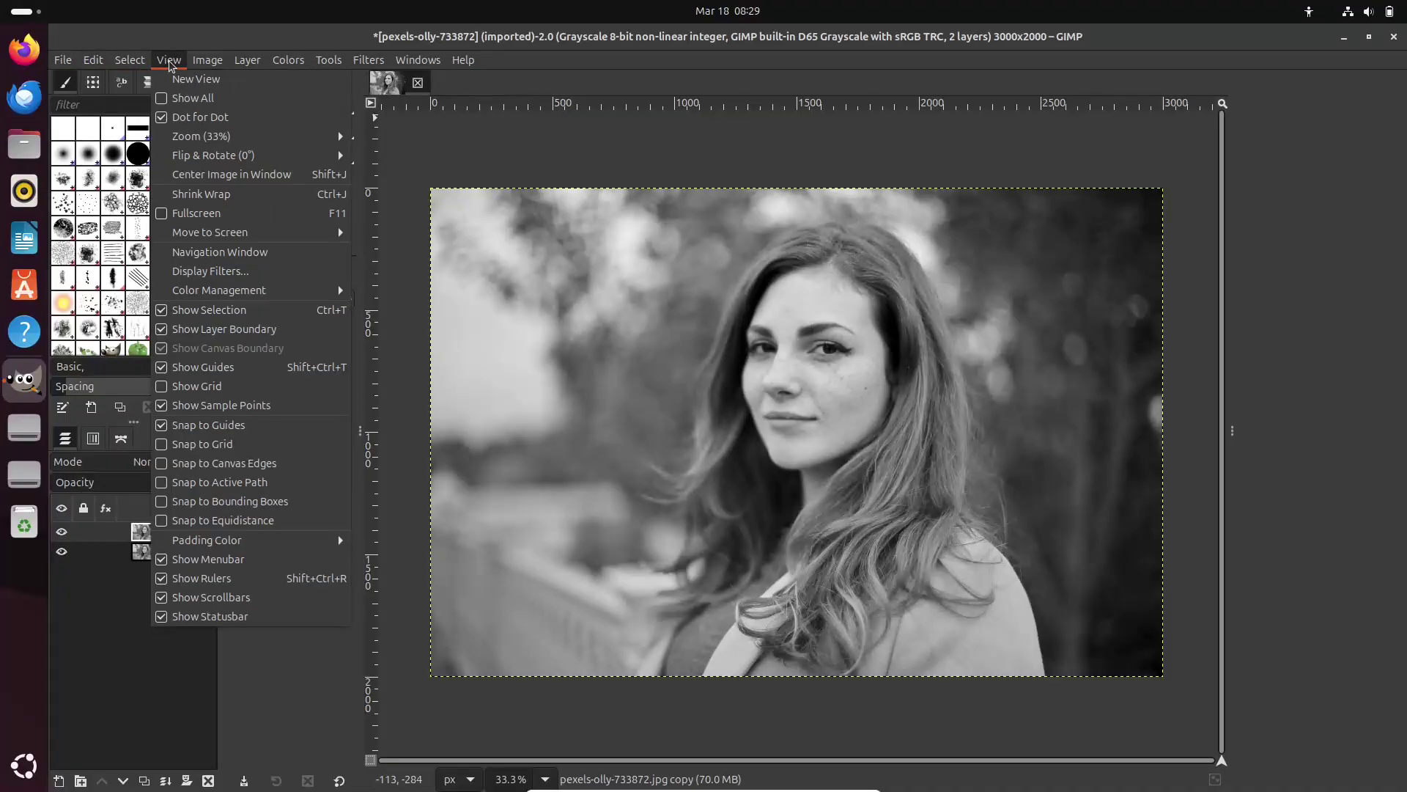
pyautogui.moveTo(239, 117)
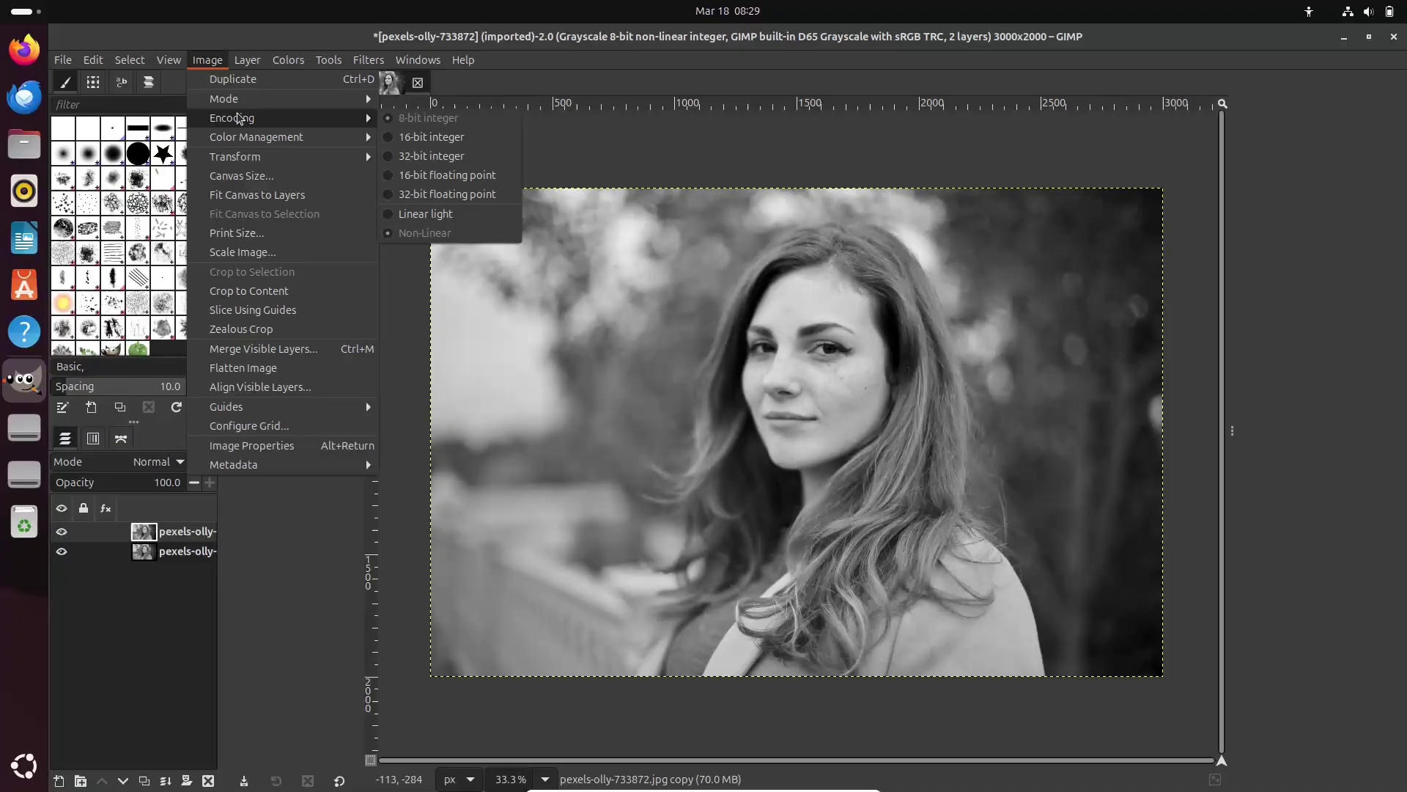
pyautogui.click(334, 177)
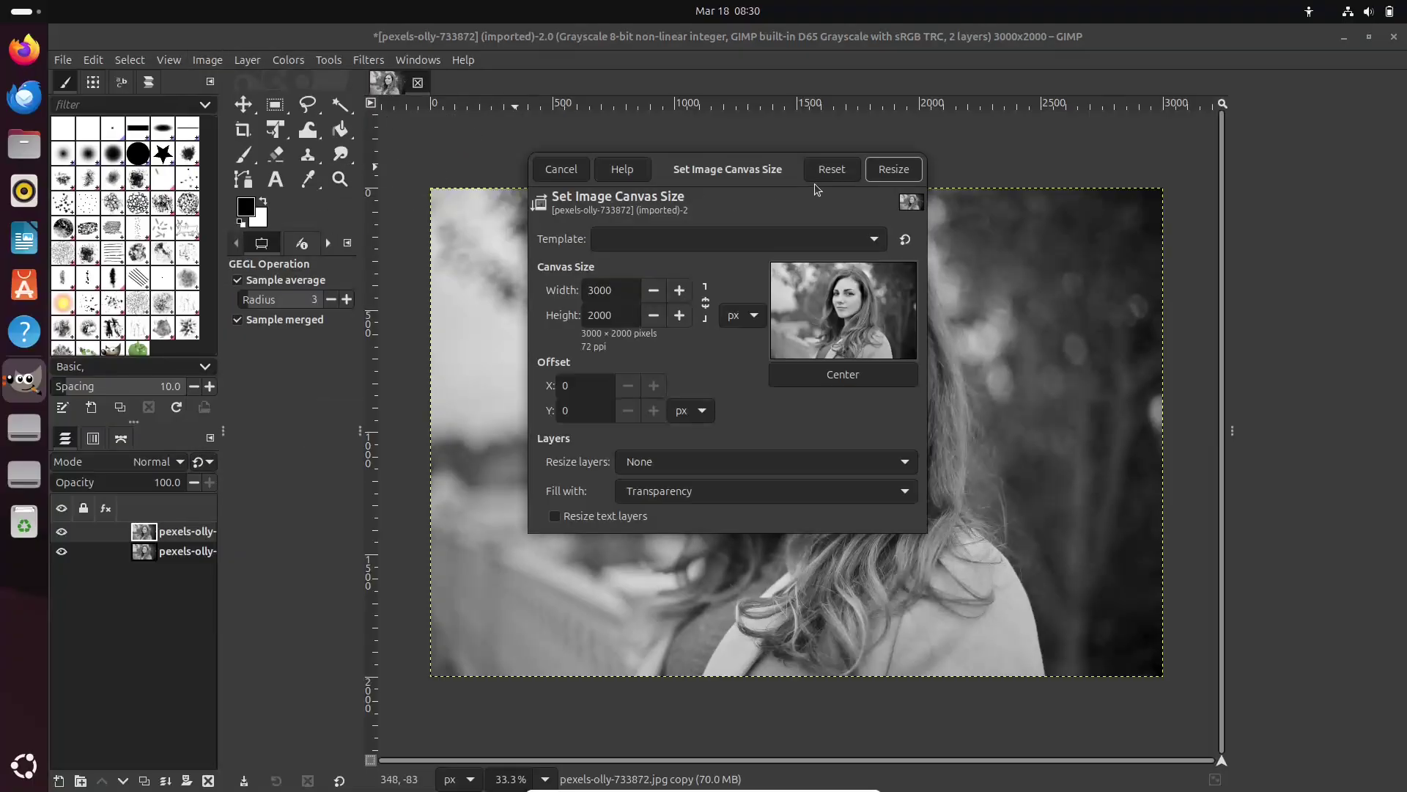
pyautogui.press('Escape')
# Show the Brushes panel from the Windows menu, browse Filters, and select the Text tool
pyautogui.click(429, 63)
pyautogui.moveTo(432, 87)
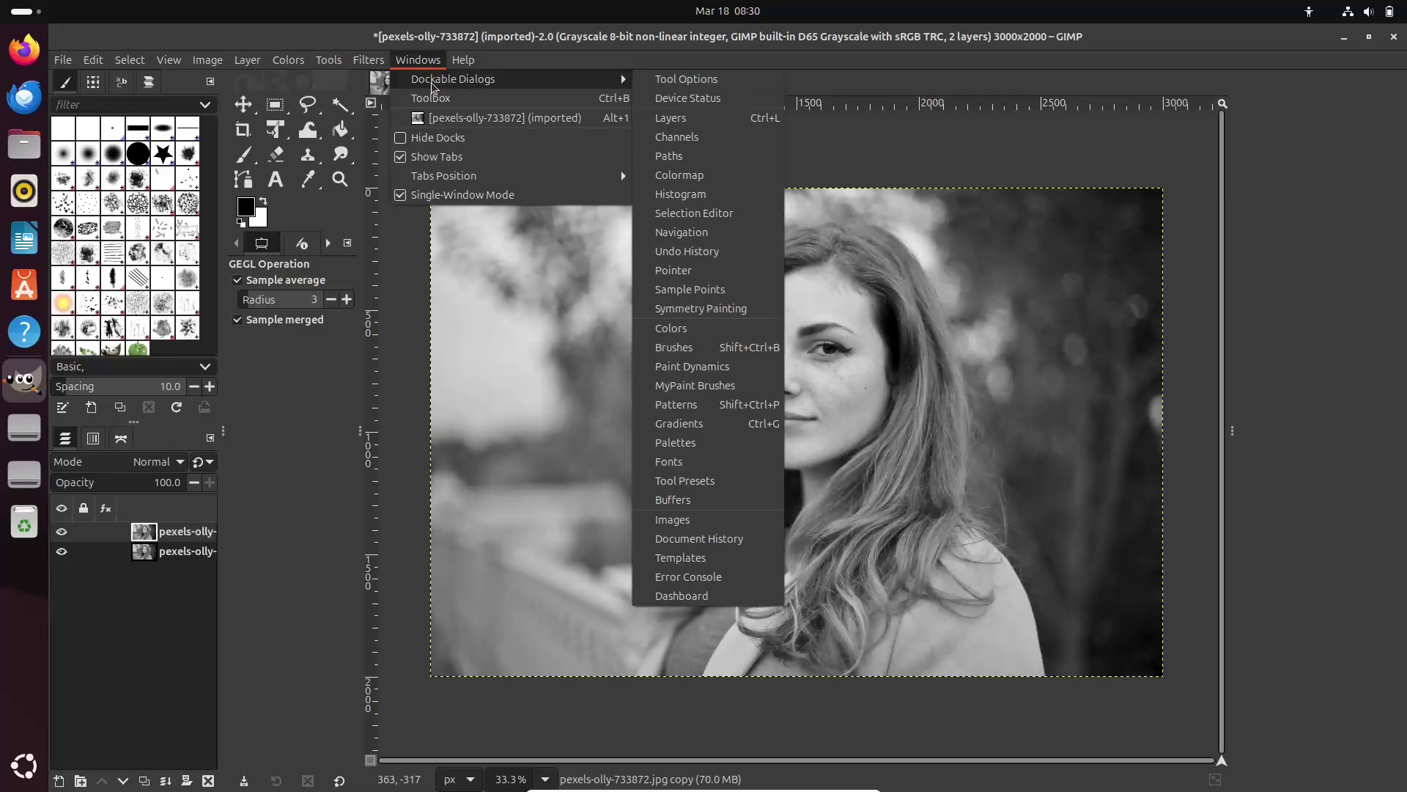
pyautogui.click(708, 346)
pyautogui.click(368, 60)
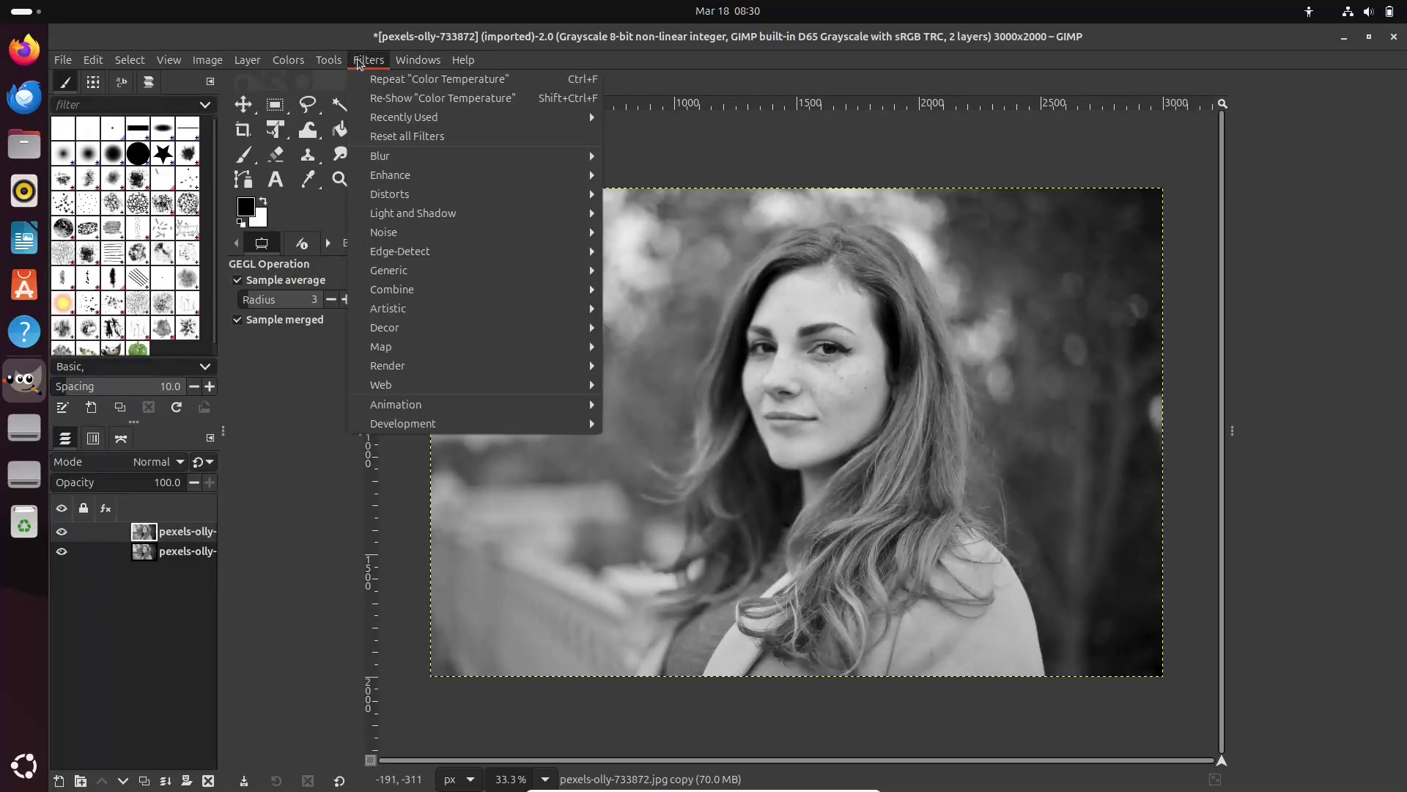
pyautogui.click(345, 155)
# Add a 9to5linux text box across the portrait in AR PL UMing HK, size 555
pyautogui.moveTo(531, 365); pyautogui.dragTo(1073, 496)
pyautogui.write('9to5linux')
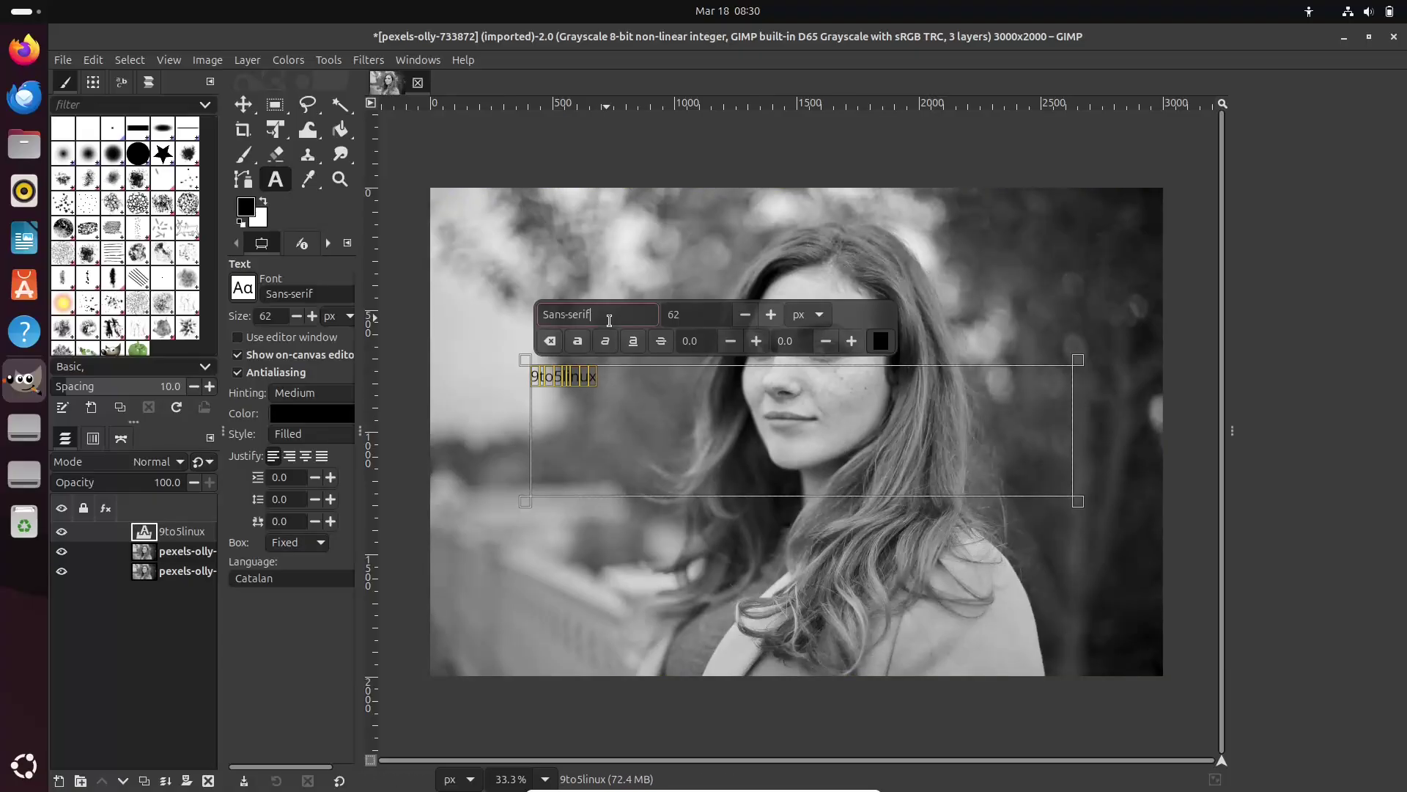
pyautogui.write('AR')
pyautogui.click(605, 436)
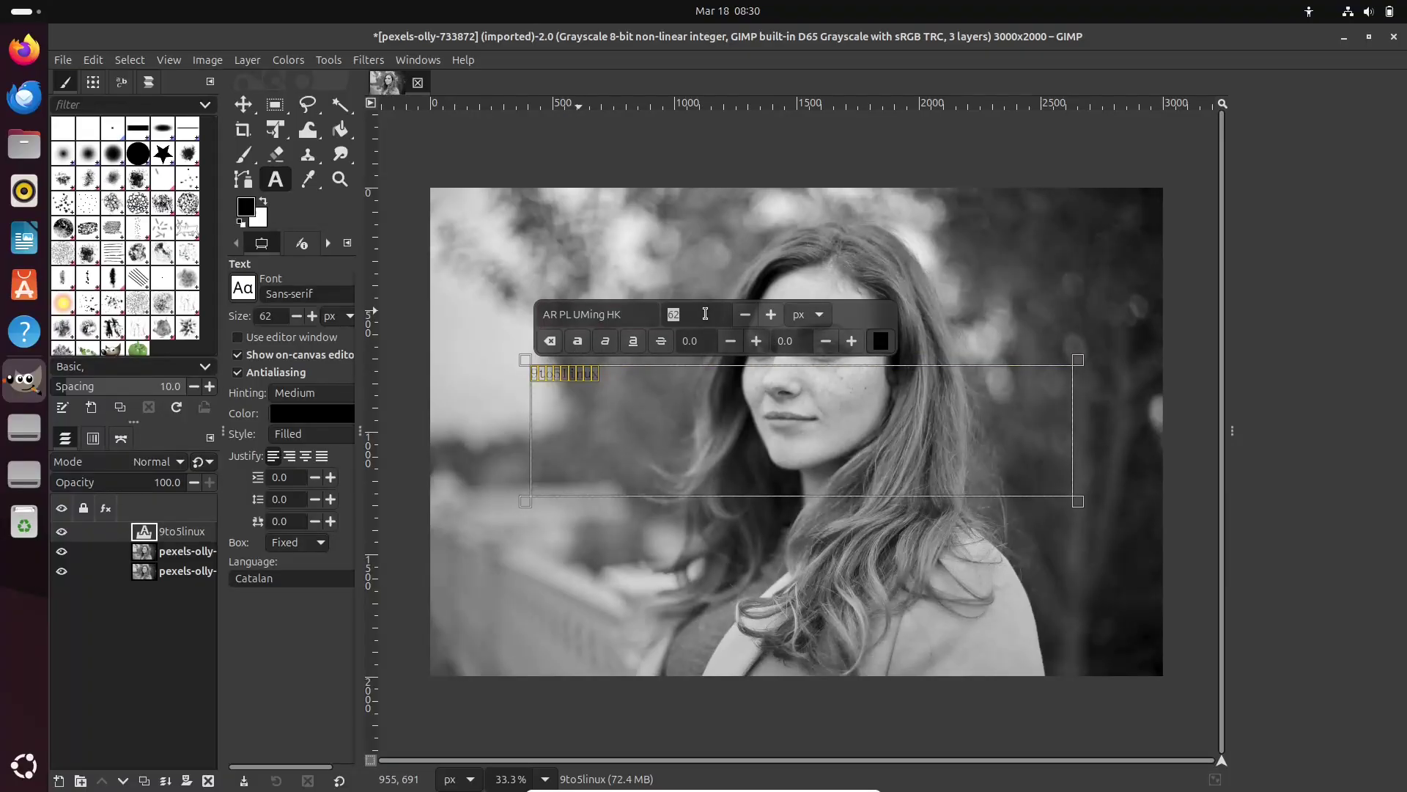
pyautogui.press('Num_Lock')
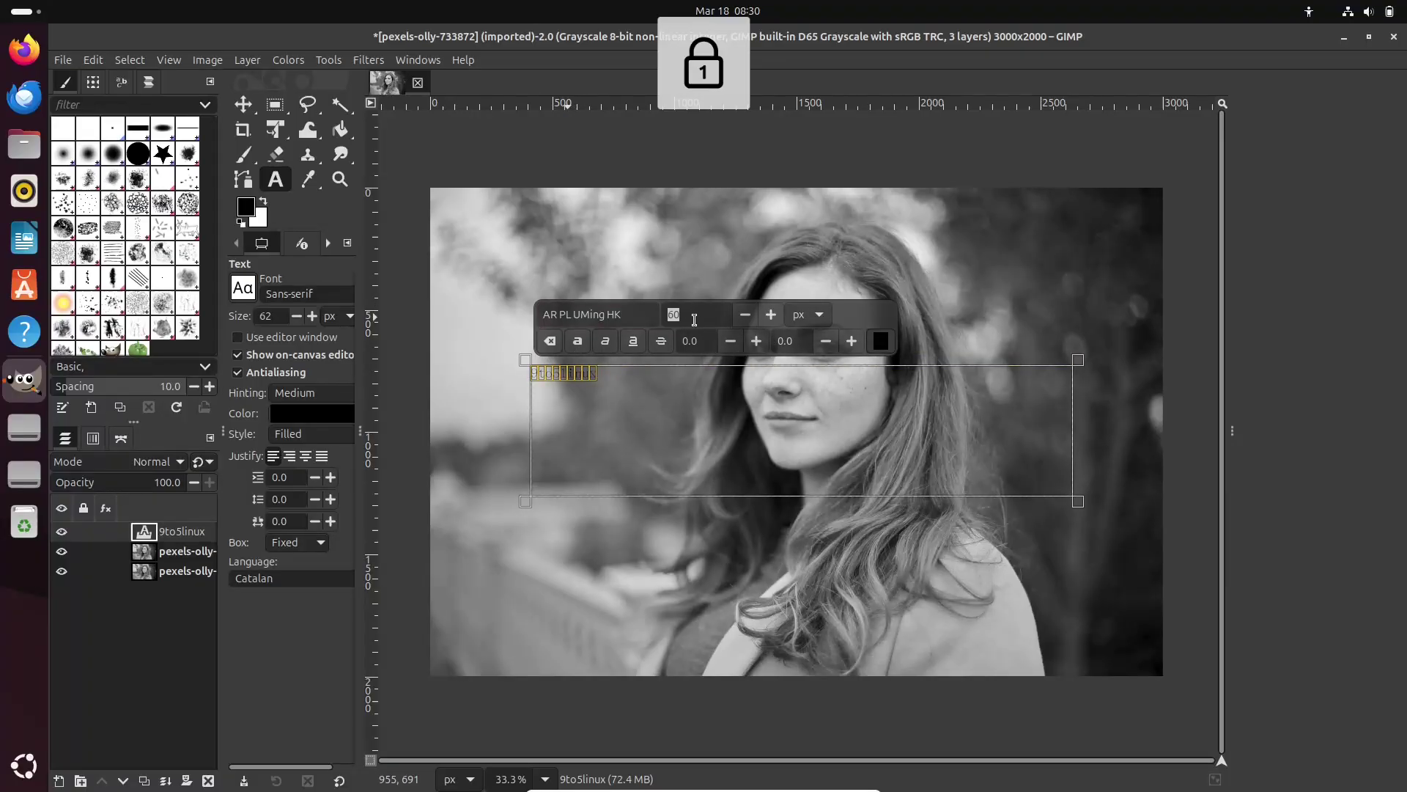
pyautogui.write('555')
pyautogui.press('Return')
pyautogui.click(717, 276)
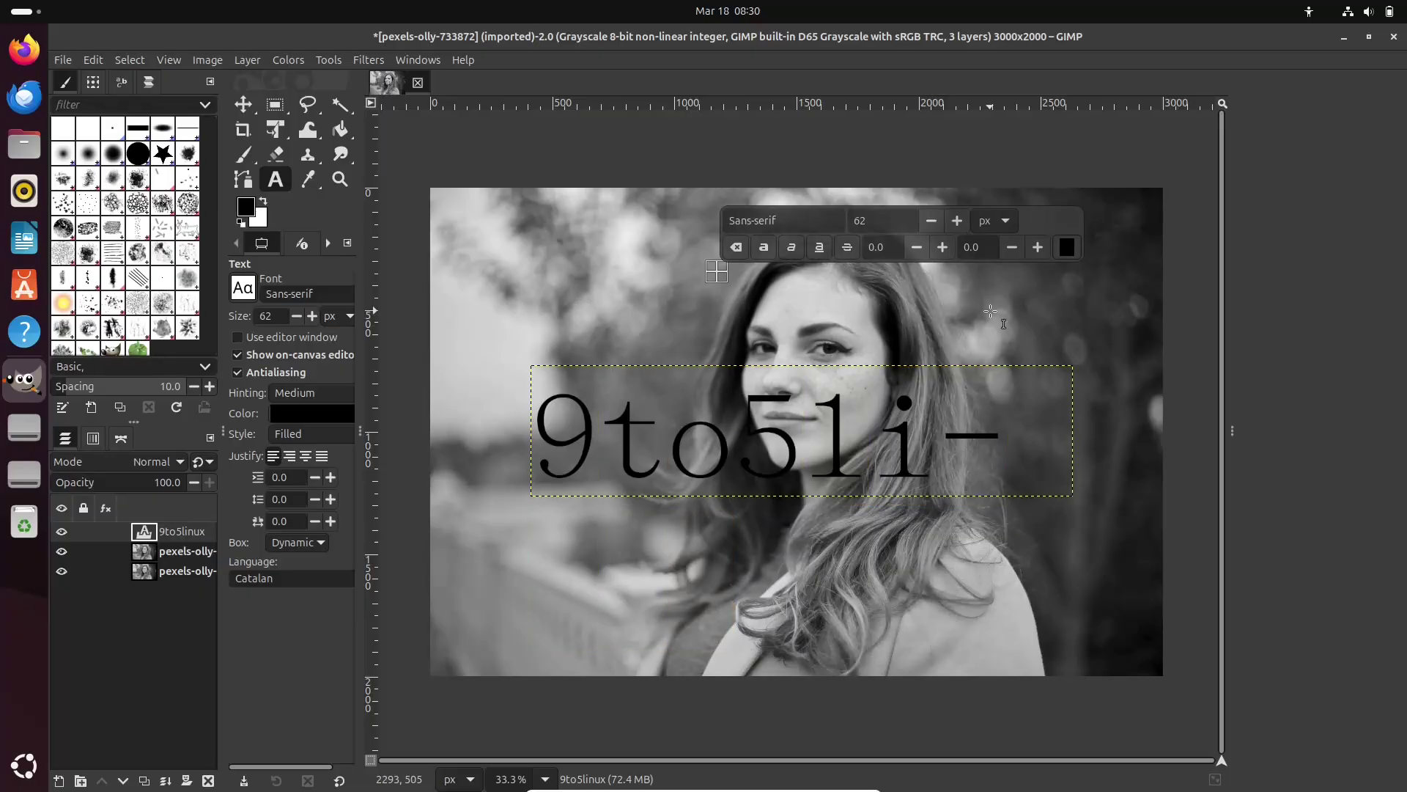
pyautogui.click(1074, 153)
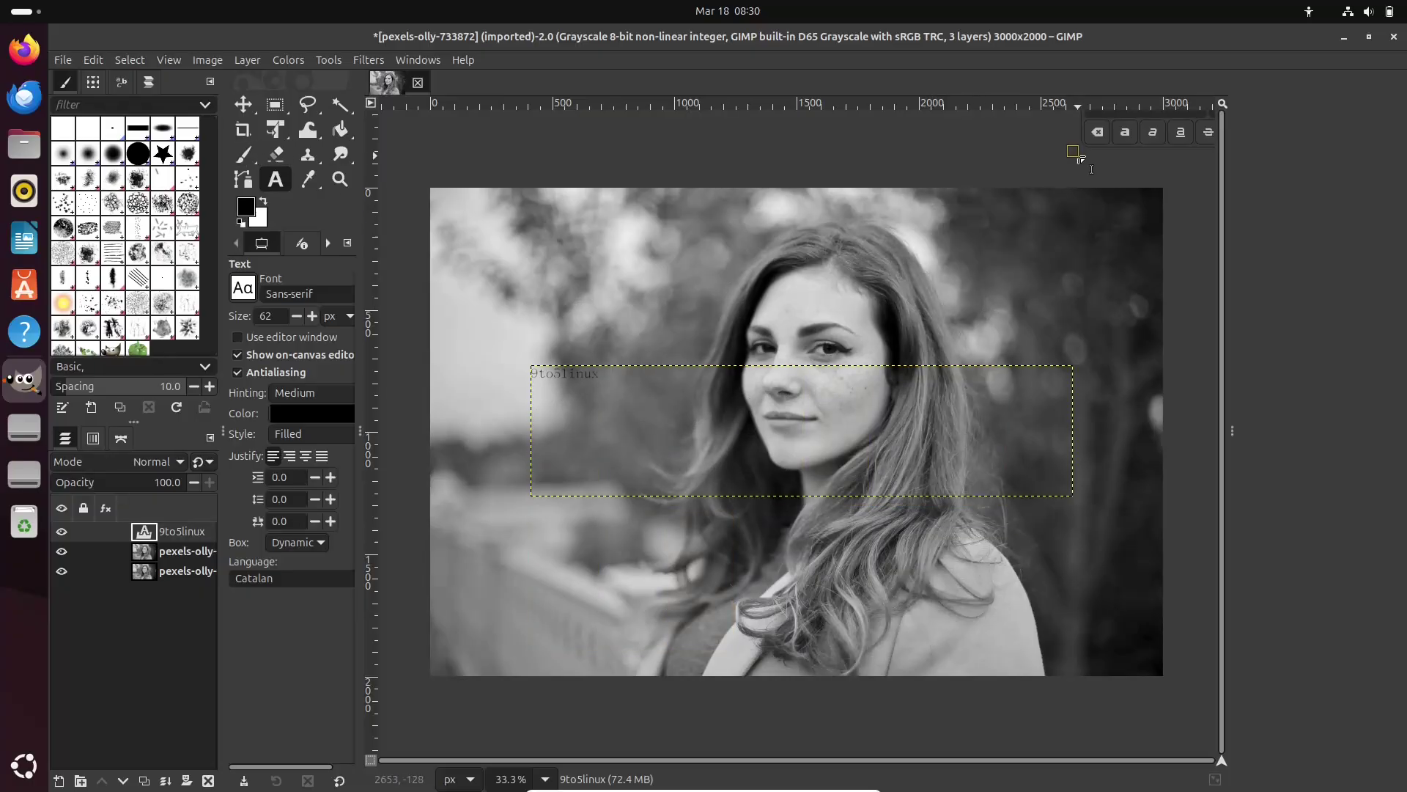
# Switch to the Move tool and open Help > About for GIMP 3.0.0-RC3
pyautogui.click(243, 104)
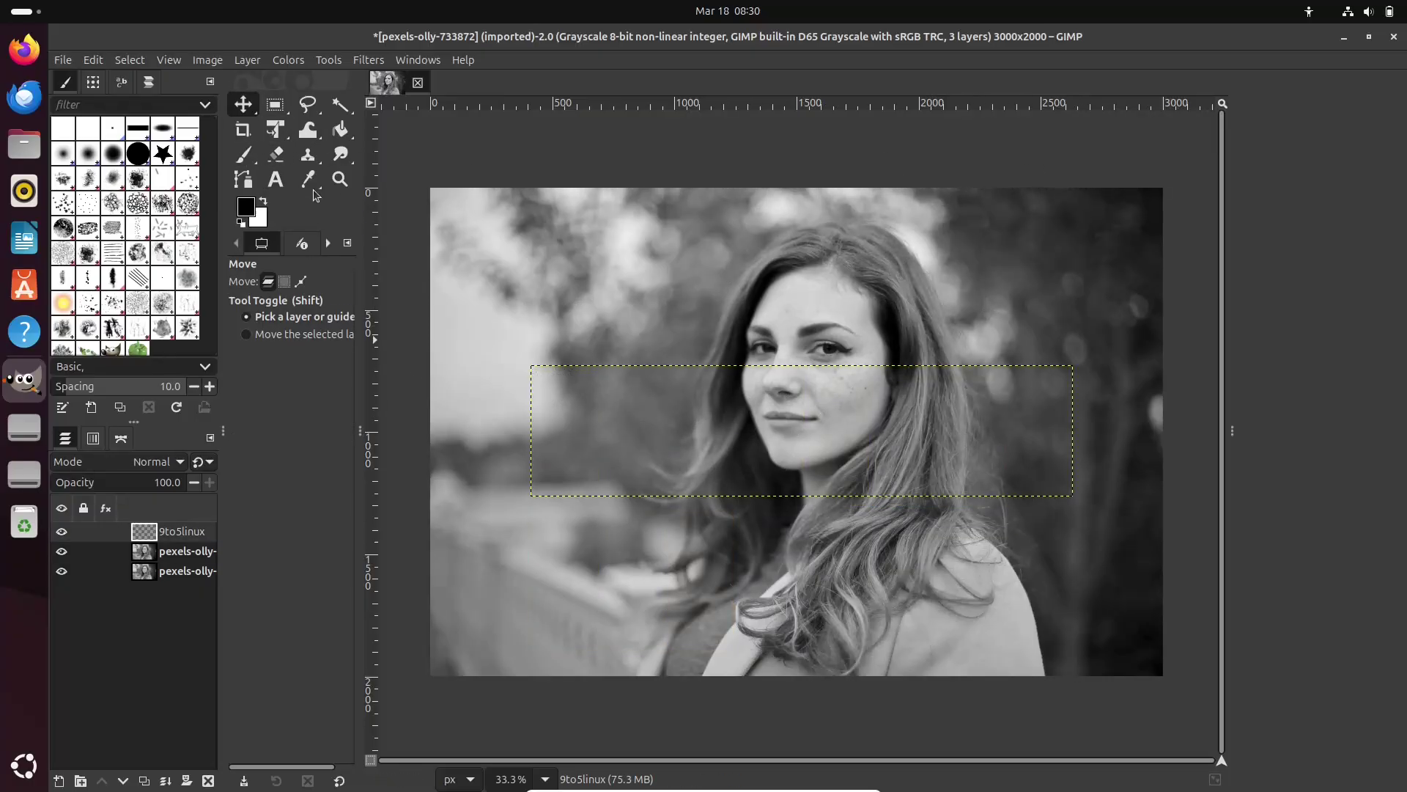
pyautogui.click(463, 60)
pyautogui.click(503, 249)
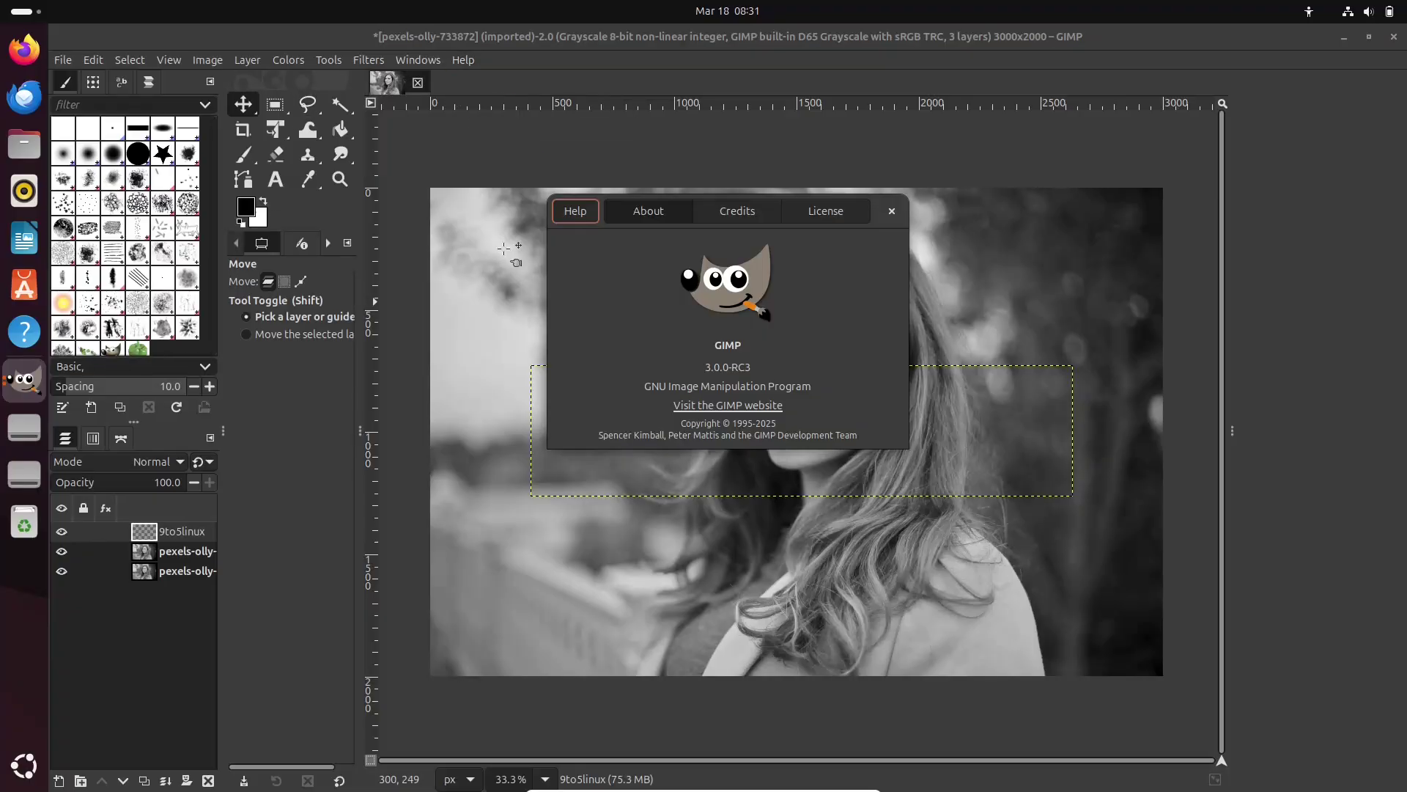